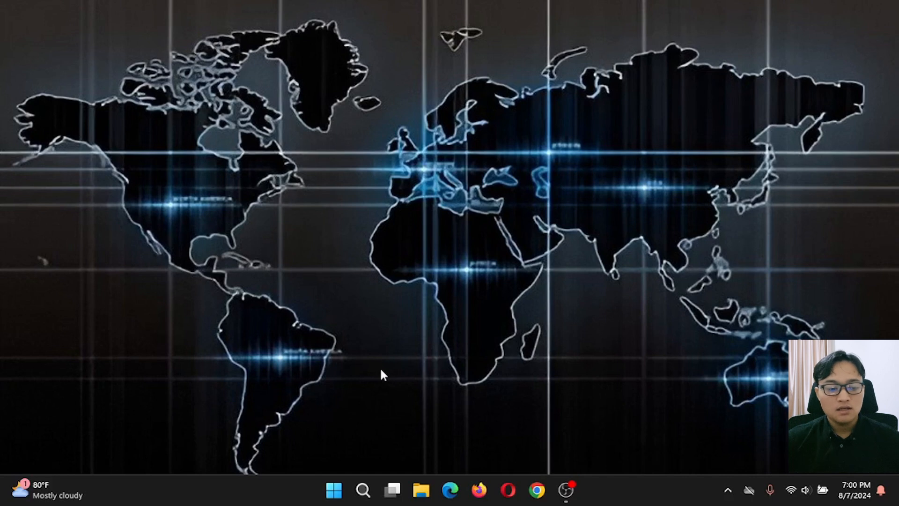
Step: Show the taskbar's context options, dismissing the Java update notification along the way, and close them again
{"action": "right_click", "coordinate": [633, 485]}
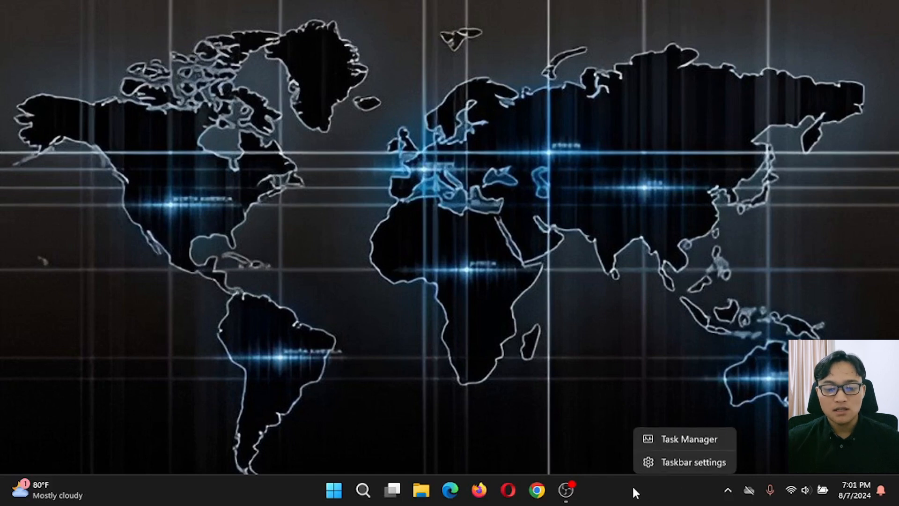
{"action": "left_click", "coordinate": [628, 485]}
{"action": "right_click", "coordinate": [630, 484]}
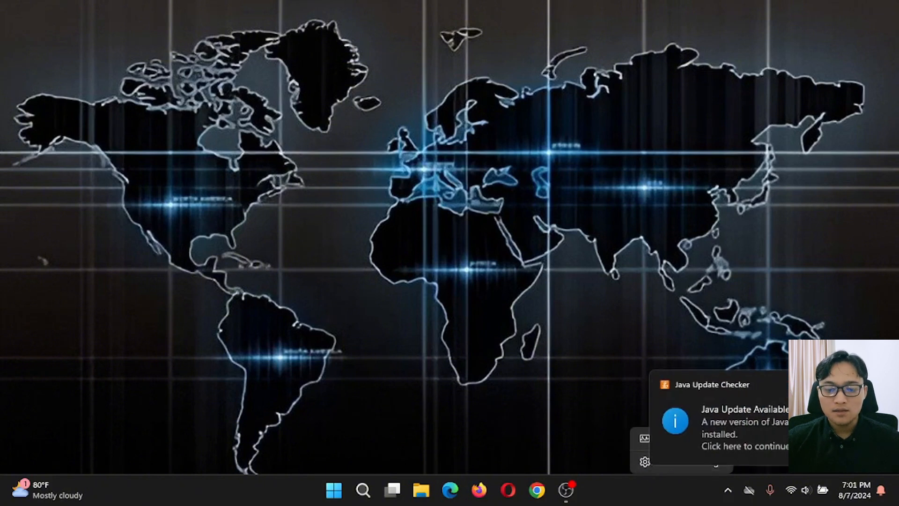
{"action": "left_click", "coordinate": [743, 386]}
{"action": "right_click", "coordinate": [618, 485]}
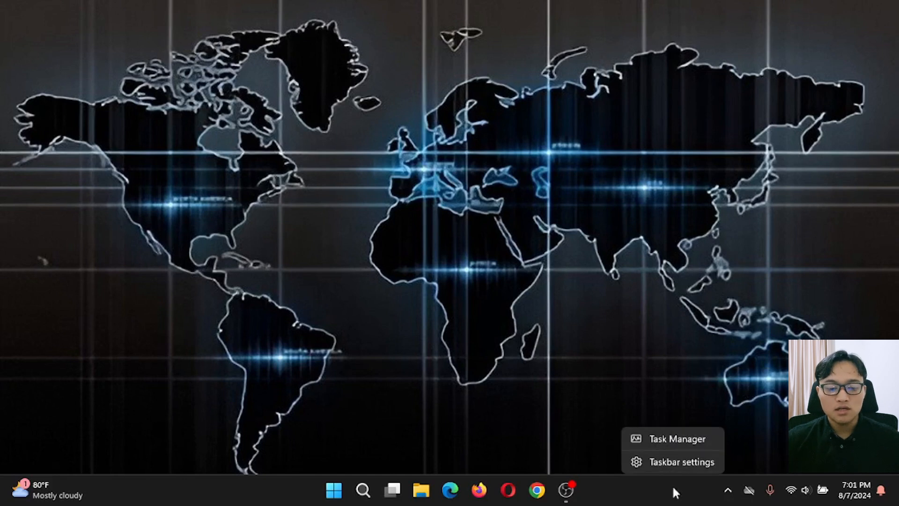
{"action": "left_click", "coordinate": [620, 482]}
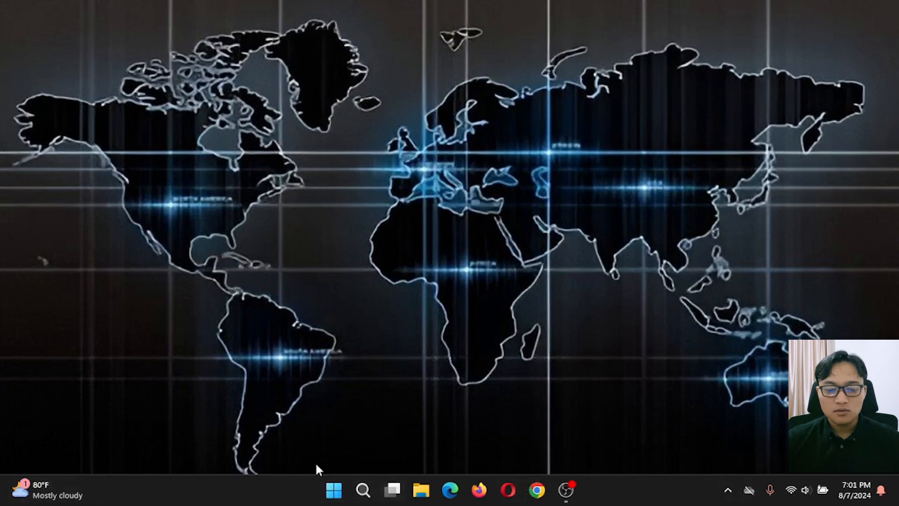
Step: Open the Start menu, view its power options, and close it without choosing any
{"action": "left_click", "coordinate": [333, 490]}
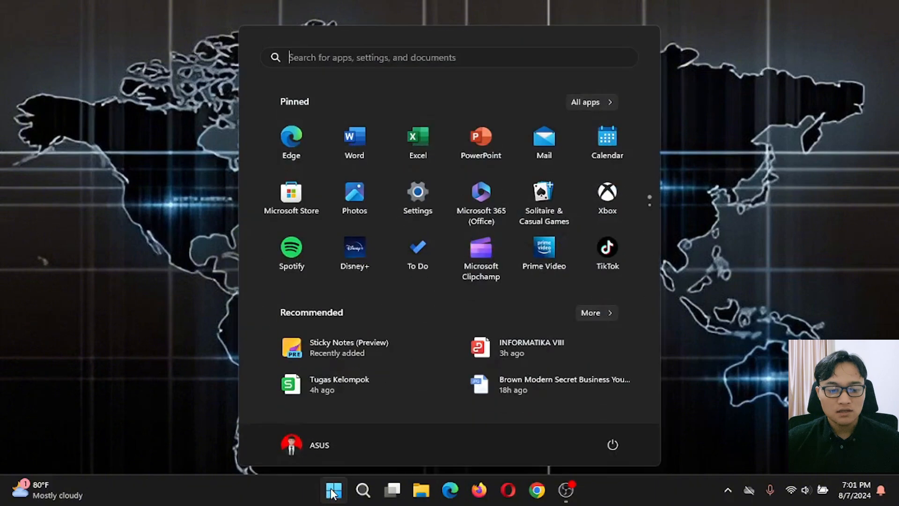
{"action": "left_click", "coordinate": [333, 491]}
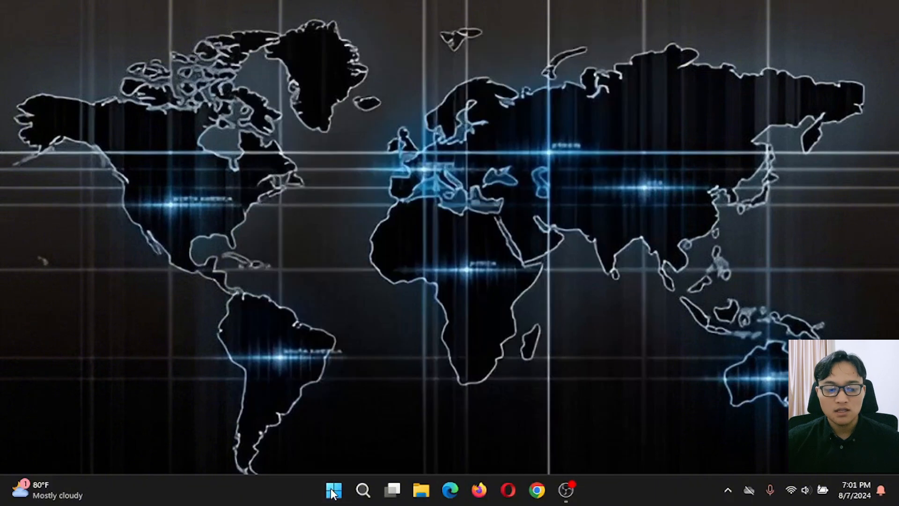
{"action": "left_click", "coordinate": [332, 491]}
{"action": "left_click", "coordinate": [607, 445]}
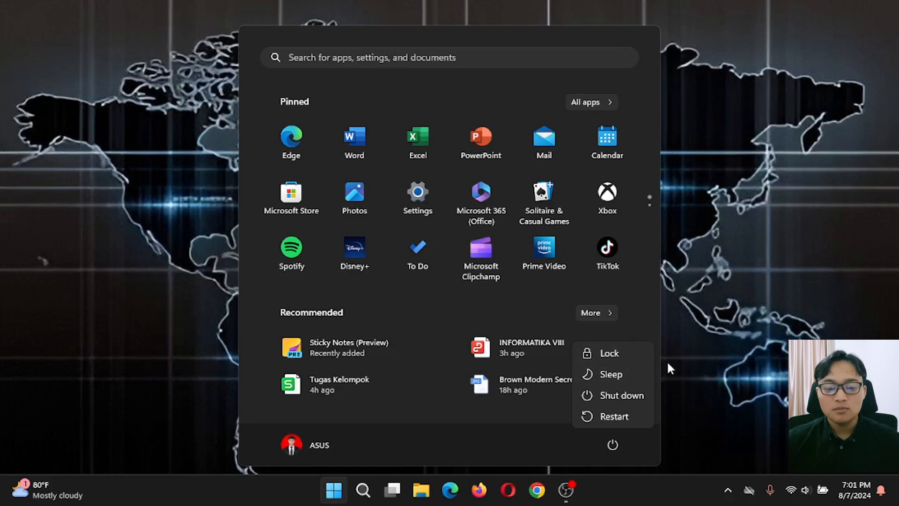
{"action": "key", "text": "Escape"}
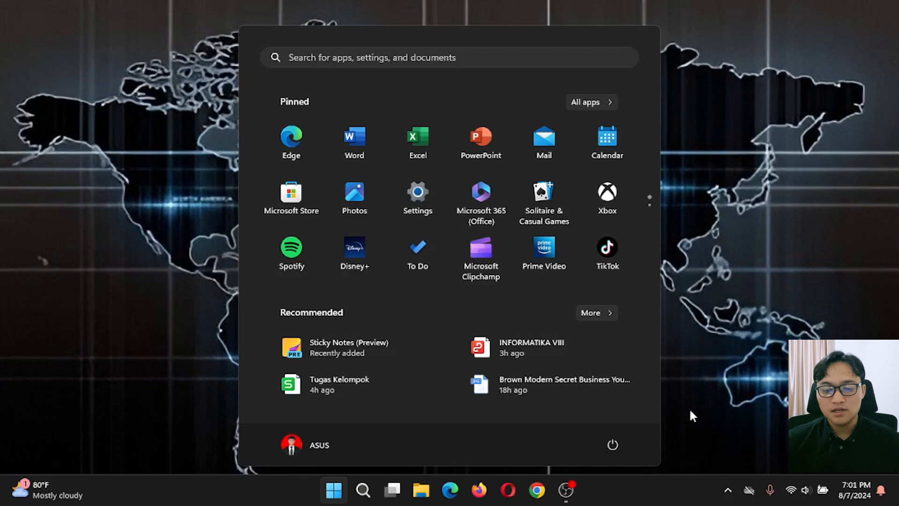
{"action": "left_click", "coordinate": [693, 415]}
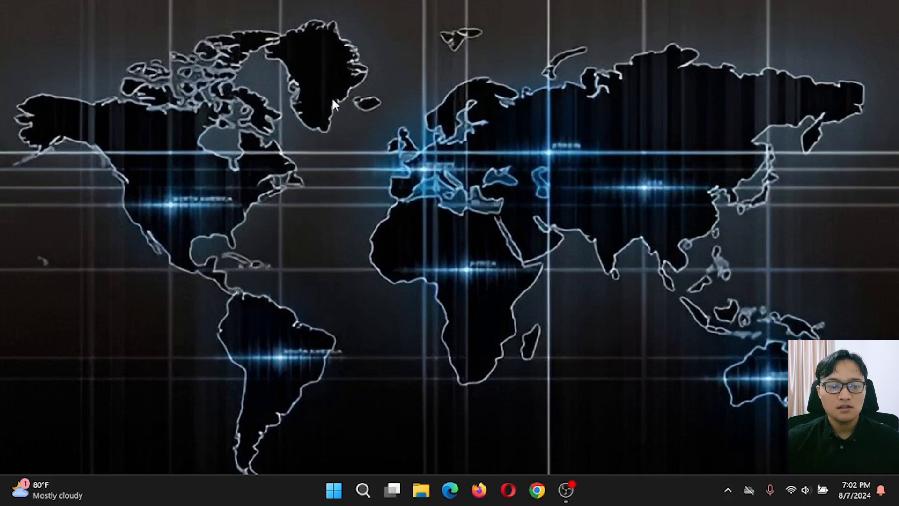
Step: Refresh the empty desktop twice
{"action": "right_click", "coordinate": [307, 128]}
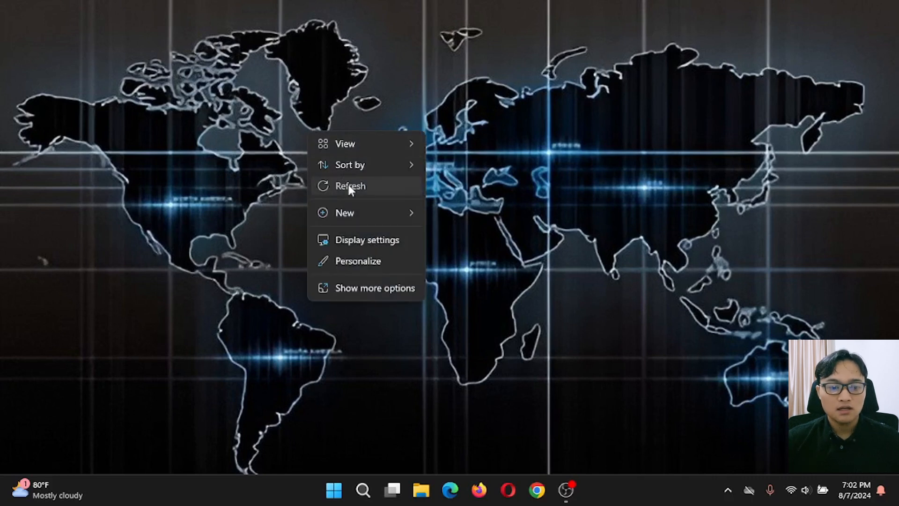
{"action": "left_click", "coordinate": [348, 184]}
{"action": "right_click", "coordinate": [345, 153]}
{"action": "left_click", "coordinate": [403, 206]}
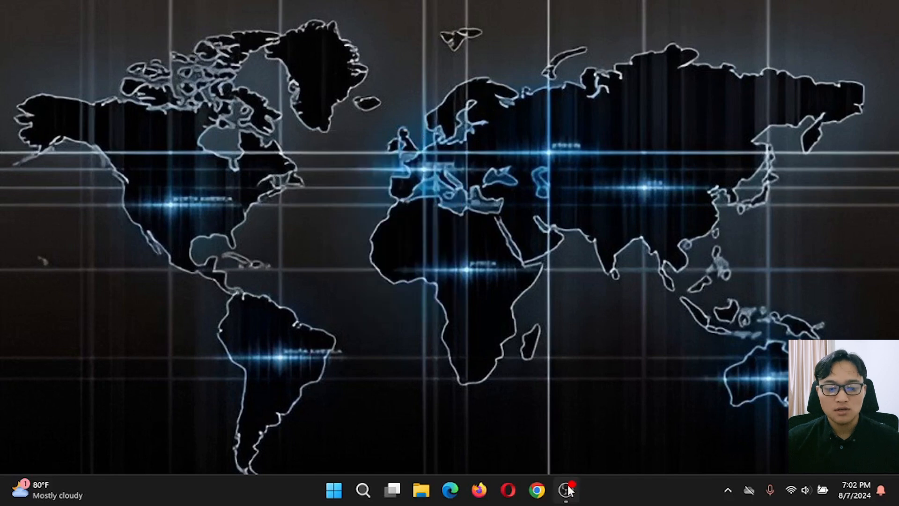
Step: Open a File Explorer window, close it again, and refresh the desktop
{"action": "left_click", "coordinate": [417, 489]}
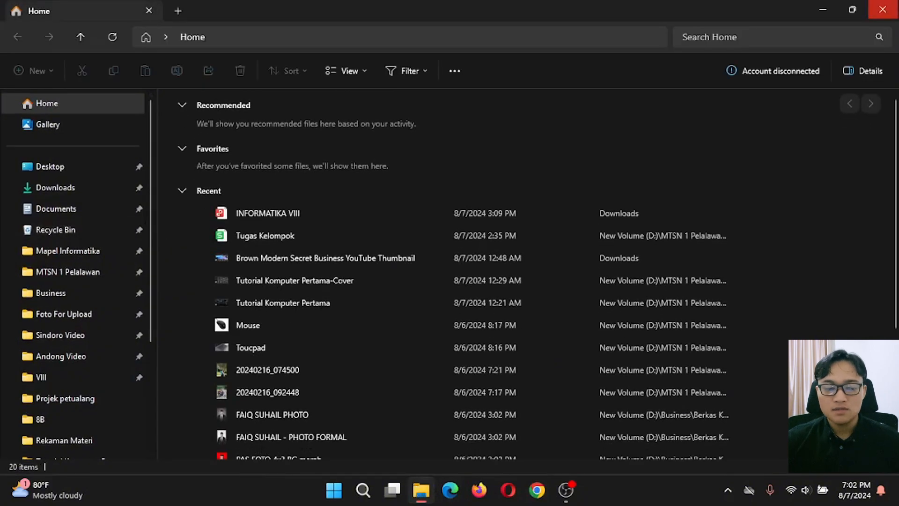
{"action": "left_click", "coordinate": [881, 8]}
{"action": "right_click", "coordinate": [384, 147]}
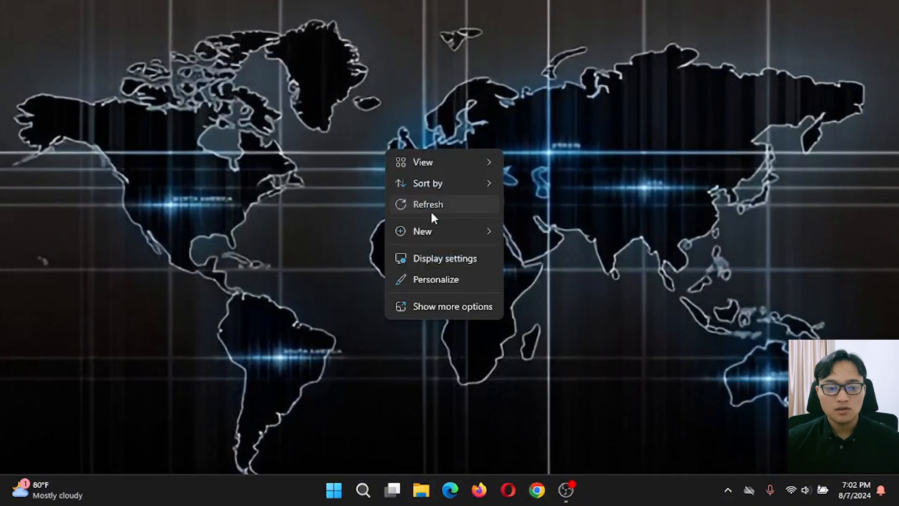
{"action": "left_click", "coordinate": [431, 210]}
{"action": "left_click", "coordinate": [727, 489]}
{"action": "left_click", "coordinate": [728, 489]}
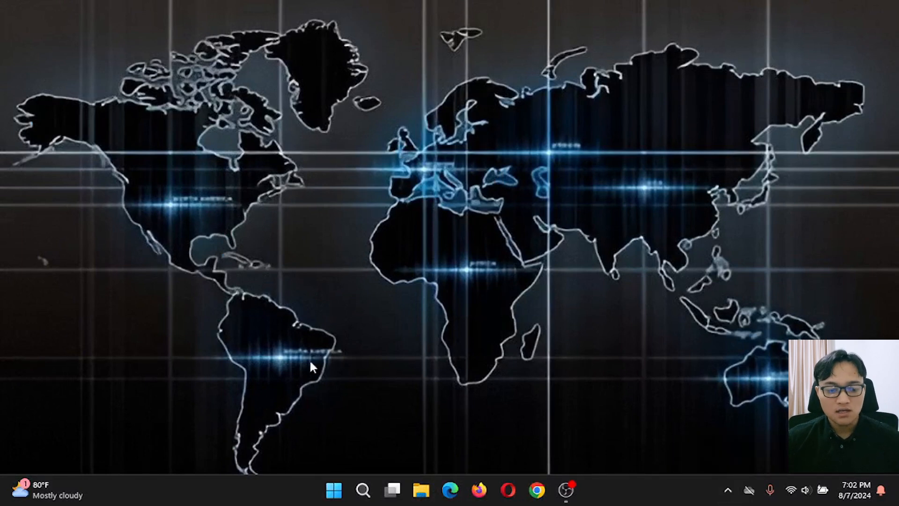
Step: Search Windows for "word", clear the search text, and close the search window
{"action": "left_click", "coordinate": [366, 495]}
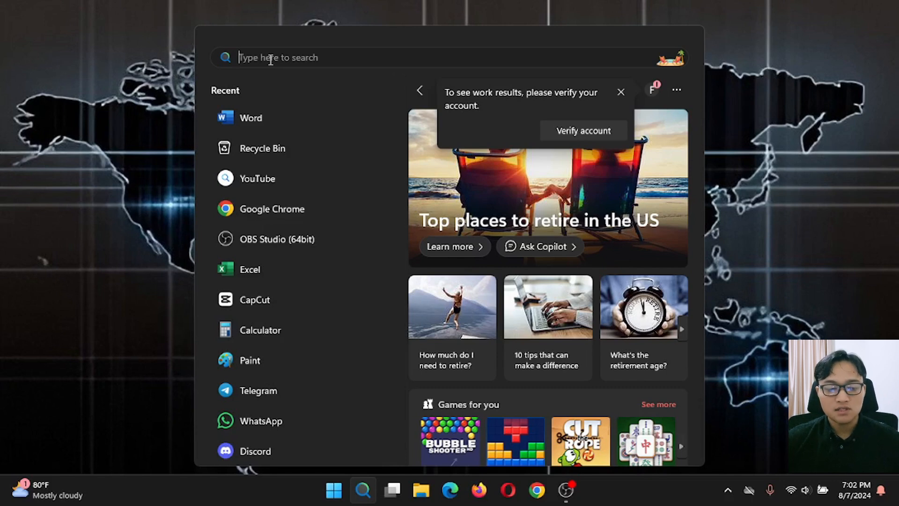
{"action": "left_click", "coordinate": [362, 492]}
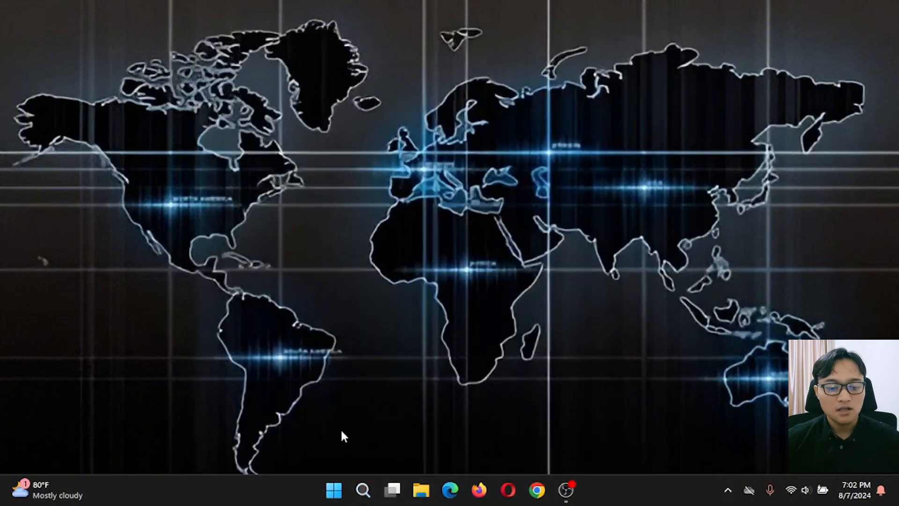
{"action": "left_click", "coordinate": [363, 490]}
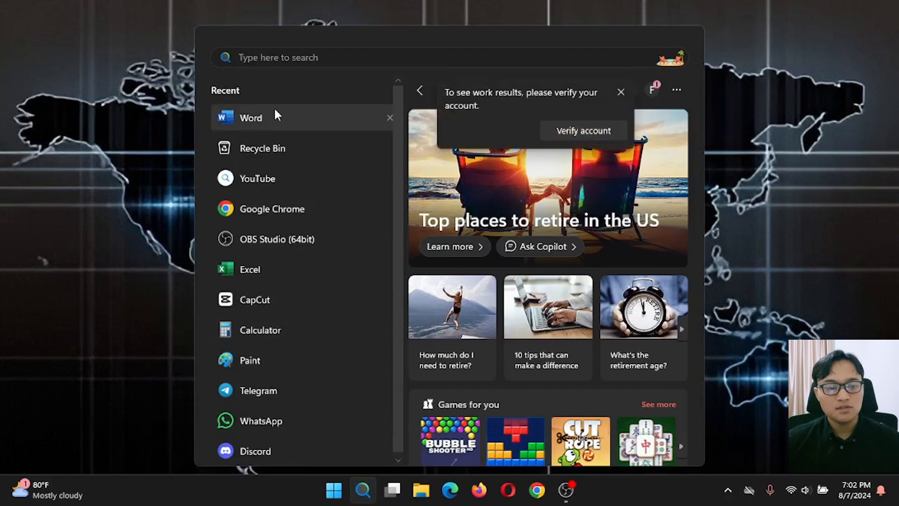
{"action": "type", "text": "word"}
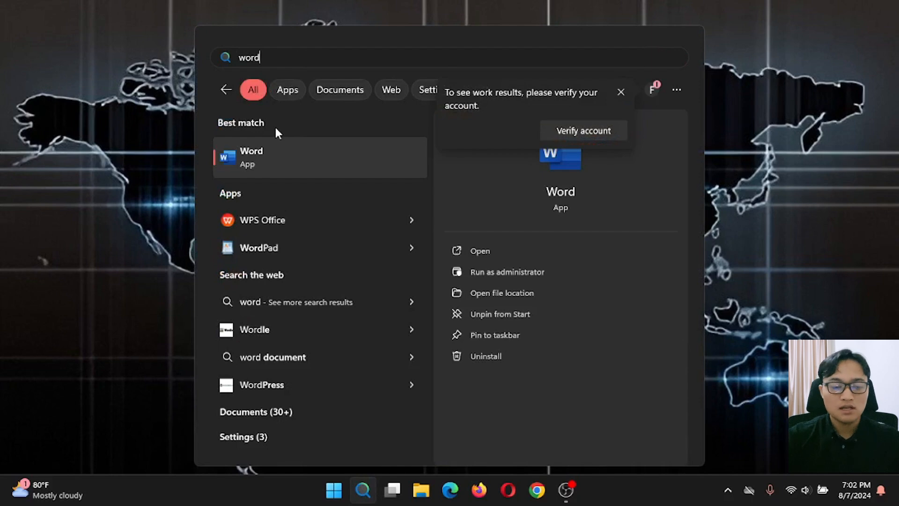
{"action": "key", "text": "BackSpace"}
{"action": "key", "text": "BackSpace"}
{"action": "key", "text": "BackSpace"}
{"action": "key", "text": "BackSpace"}
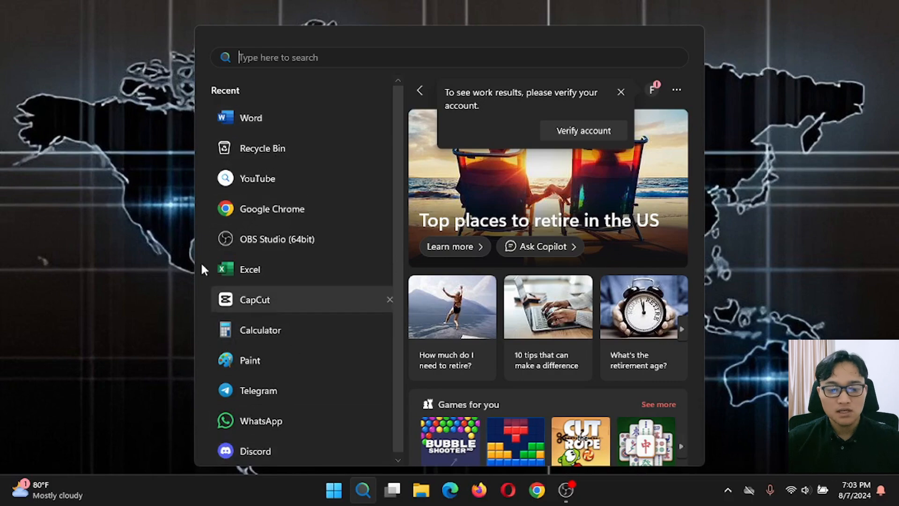
{"action": "left_click", "coordinate": [159, 247]}
Step: View the hidden system tray icons and close their pop-up
{"action": "left_click", "coordinate": [727, 490]}
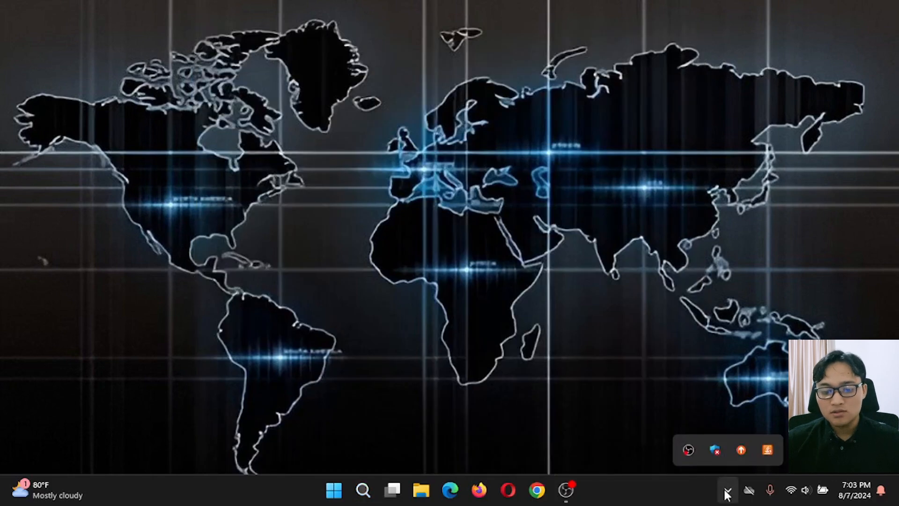
{"action": "left_click", "coordinate": [508, 379]}
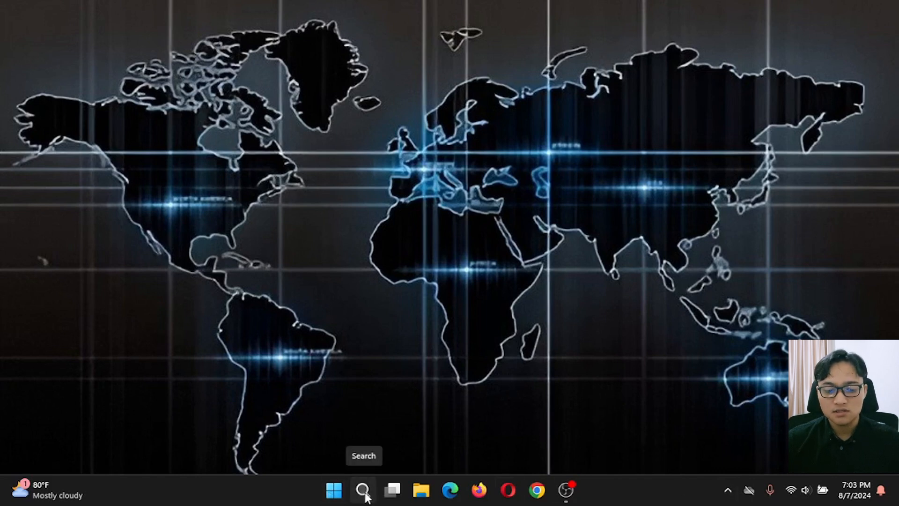
Step: In the quick settings, raise the volume slightly and lower the screen brightness to about 28
{"action": "left_click", "coordinate": [799, 497]}
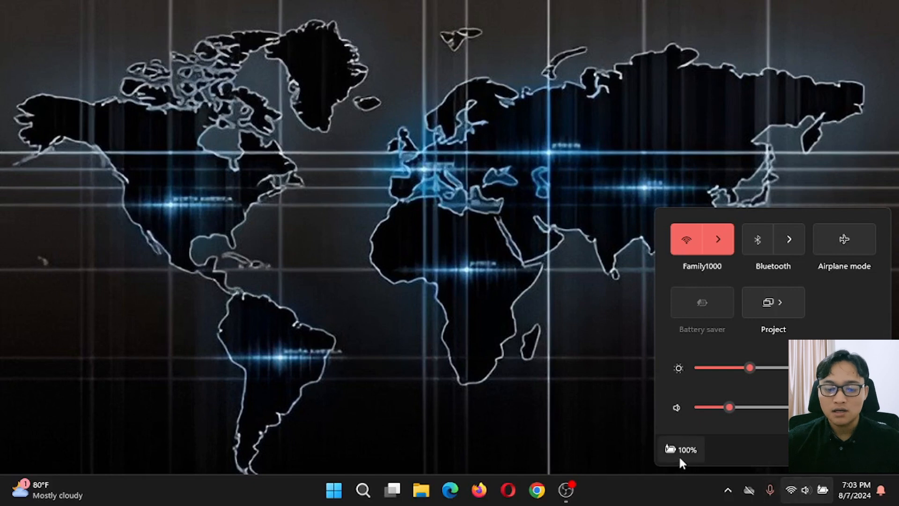
{"action": "mouse_move", "coordinate": [671, 449]}
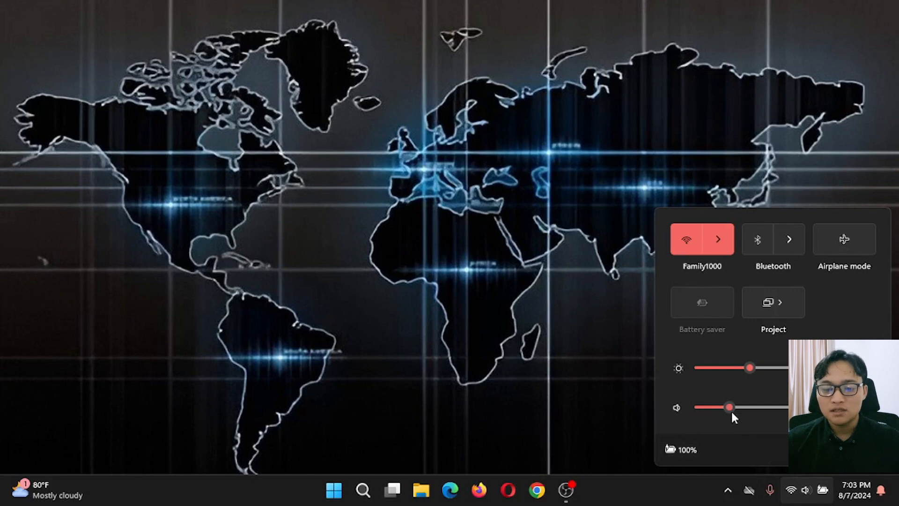
{"action": "mouse_move", "coordinate": [729, 409]}
{"action": "left_mouse_down"}
{"action": "mouse_move", "coordinate": [745, 407]}
{"action": "mouse_move", "coordinate": [735, 407]}
{"action": "left_mouse_up"}
{"action": "left_click_drag", "start_coordinate": [749, 368], "coordinate": [738, 367]}
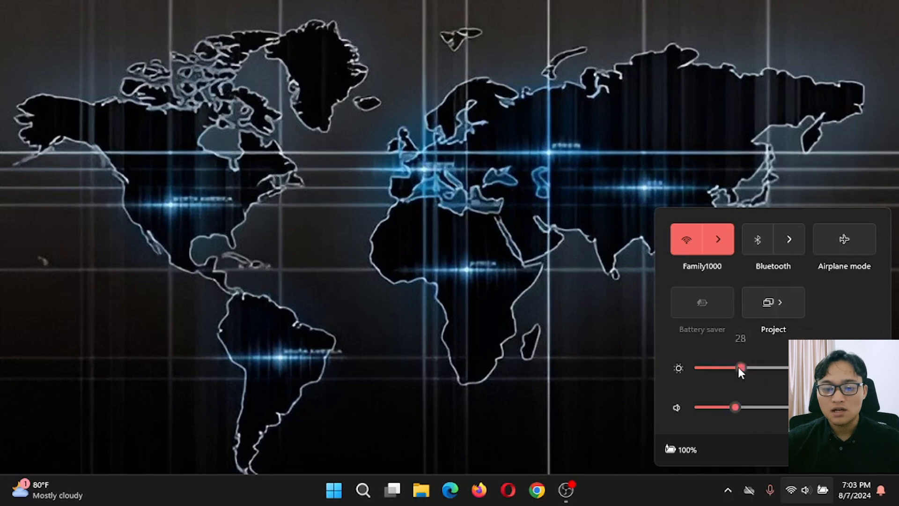
Step: View the Wi-Fi networks and the Bluetooth devices in the quick settings, and close the quick settings
{"action": "left_click", "coordinate": [719, 241]}
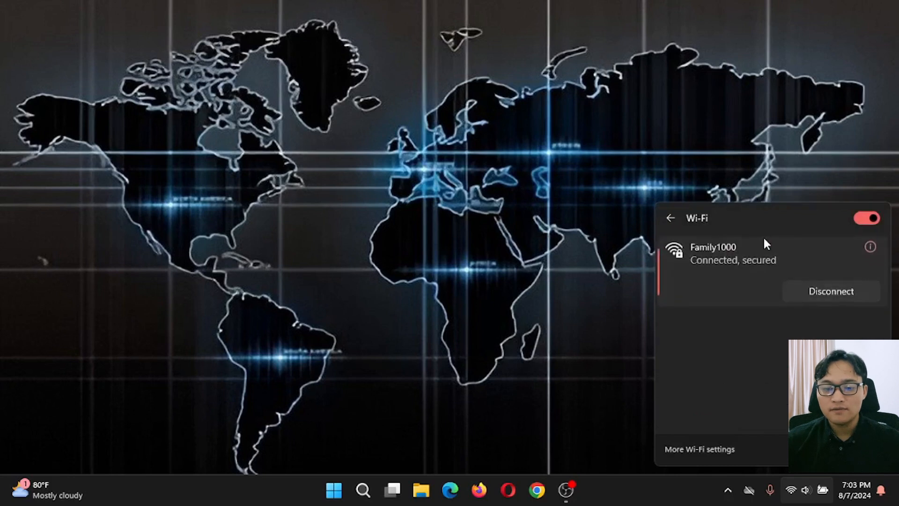
{"action": "left_click", "coordinate": [670, 218]}
{"action": "left_click", "coordinate": [791, 236]}
{"action": "left_click", "coordinate": [660, 218]}
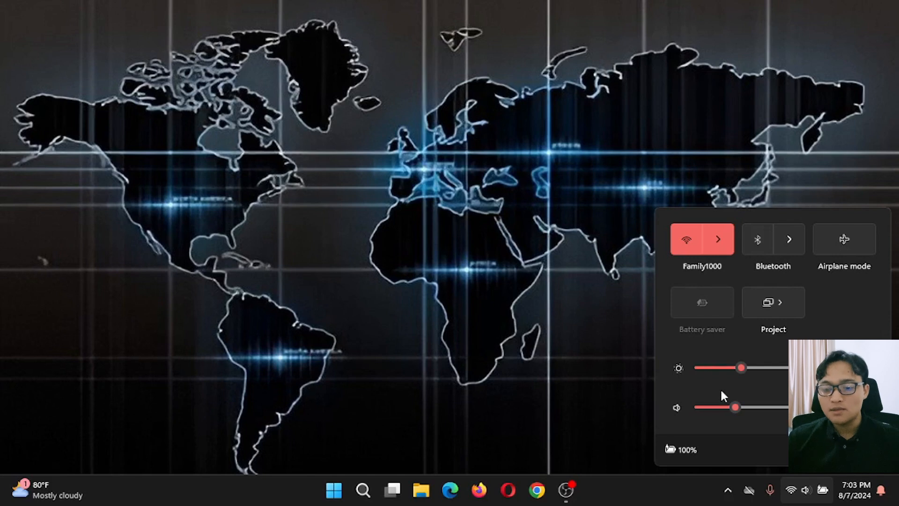
{"action": "left_click", "coordinate": [561, 382]}
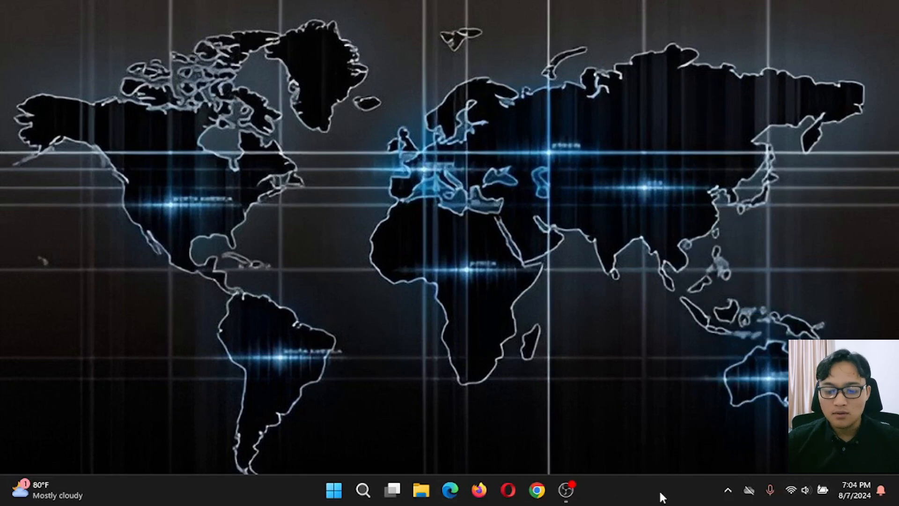
Step: Open the notifications and calendar, browse to the neighbouring months and back to August 2024, and close it
{"action": "left_click", "coordinate": [854, 490]}
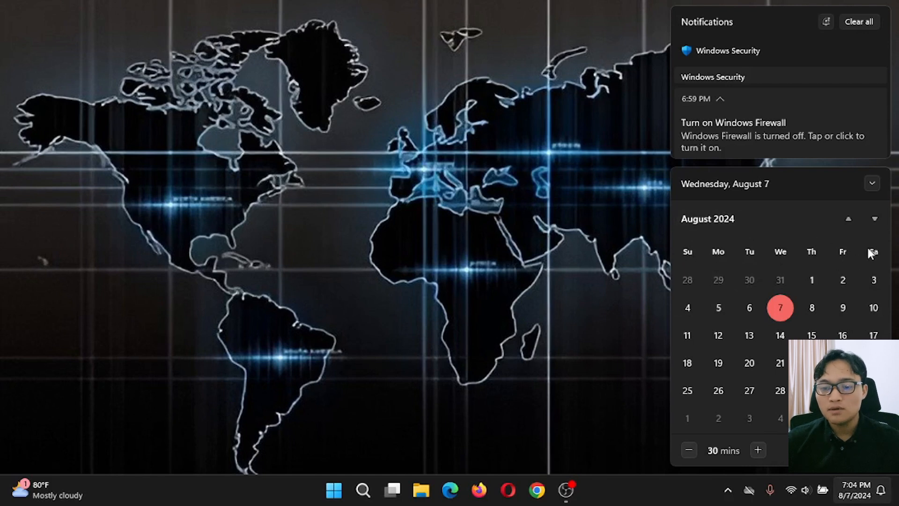
{"action": "left_click", "coordinate": [874, 221]}
{"action": "left_click", "coordinate": [852, 222]}
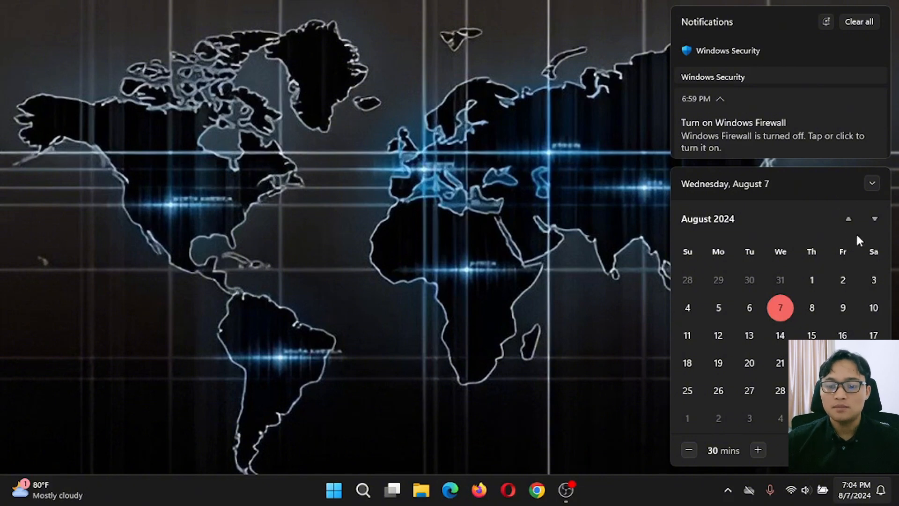
{"action": "left_click", "coordinate": [847, 220]}
{"action": "left_click", "coordinate": [873, 220]}
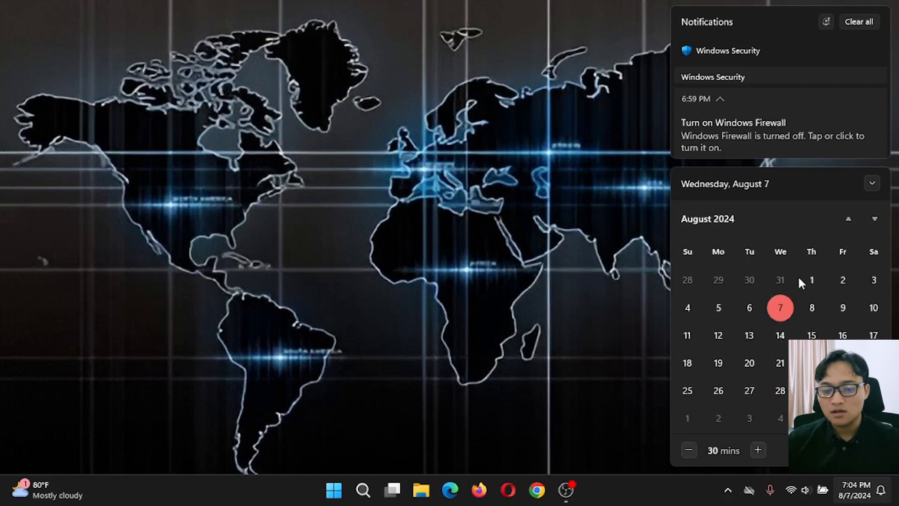
{"action": "left_click", "coordinate": [590, 254]}
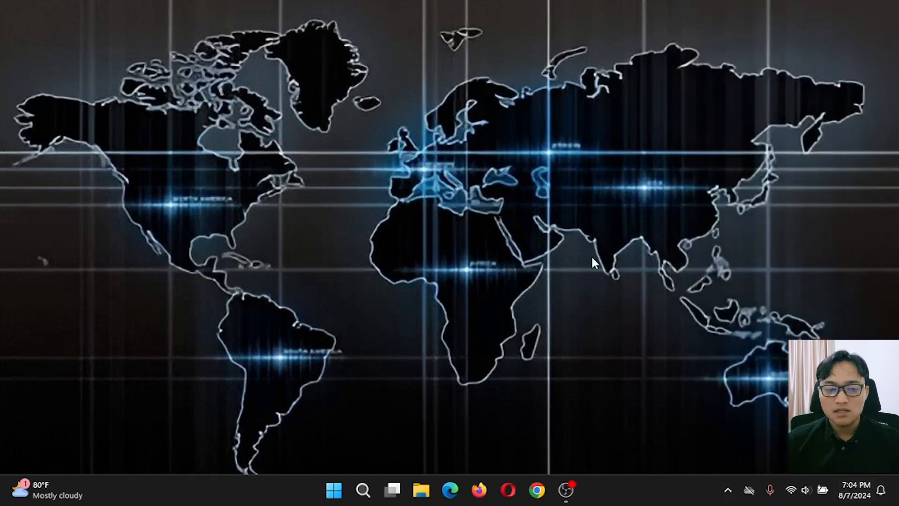
Step: Refresh the desktop twice from its context options
{"action": "right_click", "coordinate": [333, 17]}
{"action": "left_click", "coordinate": [384, 65]}
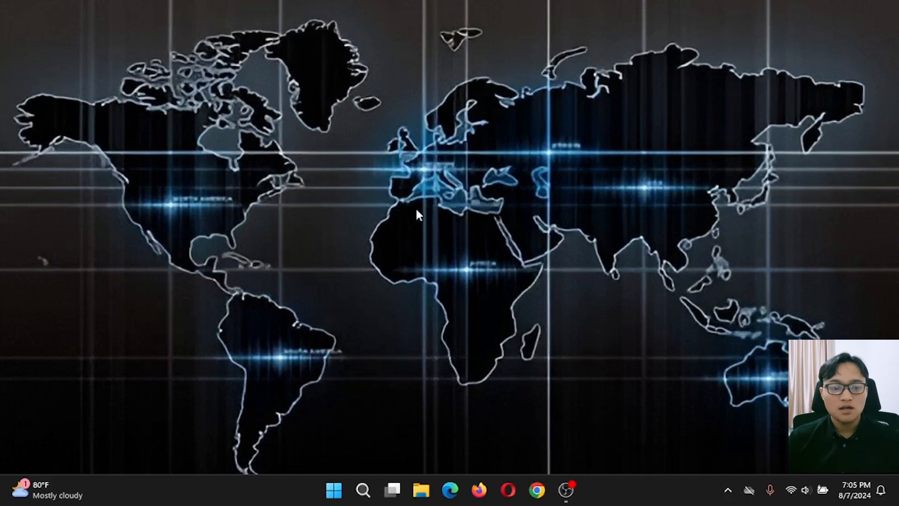
{"action": "right_click", "coordinate": [409, 156]}
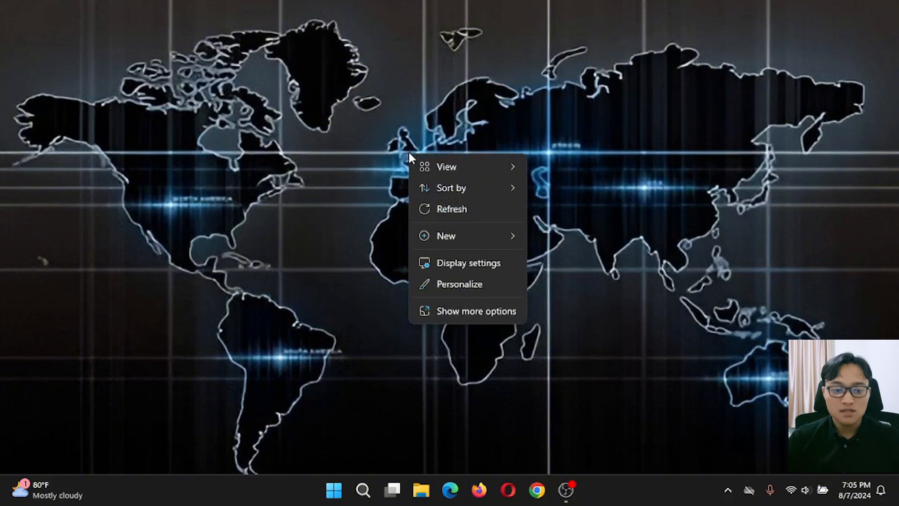
{"action": "left_click", "coordinate": [416, 206]}
Step: View the desktop's context options, including the item types that can be newly created, and refresh the desktop
{"action": "right_click", "coordinate": [341, 97]}
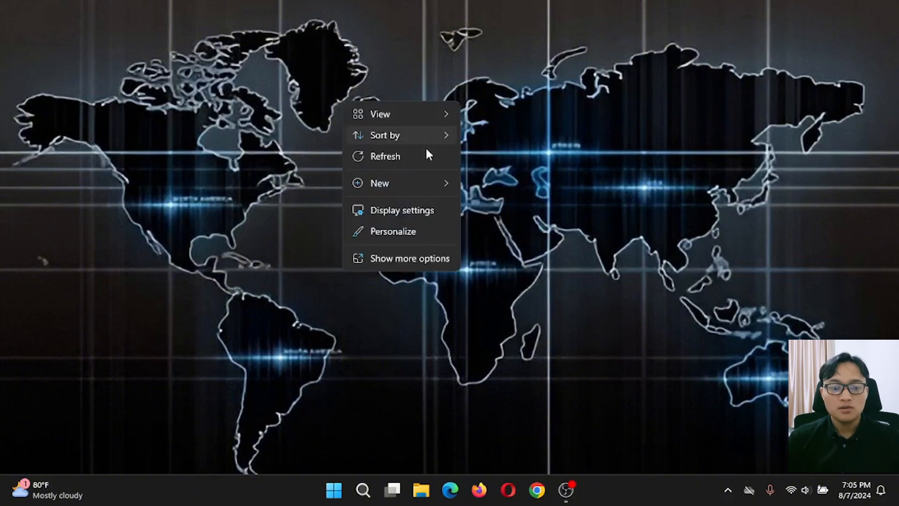
{"action": "mouse_move", "coordinate": [416, 184]}
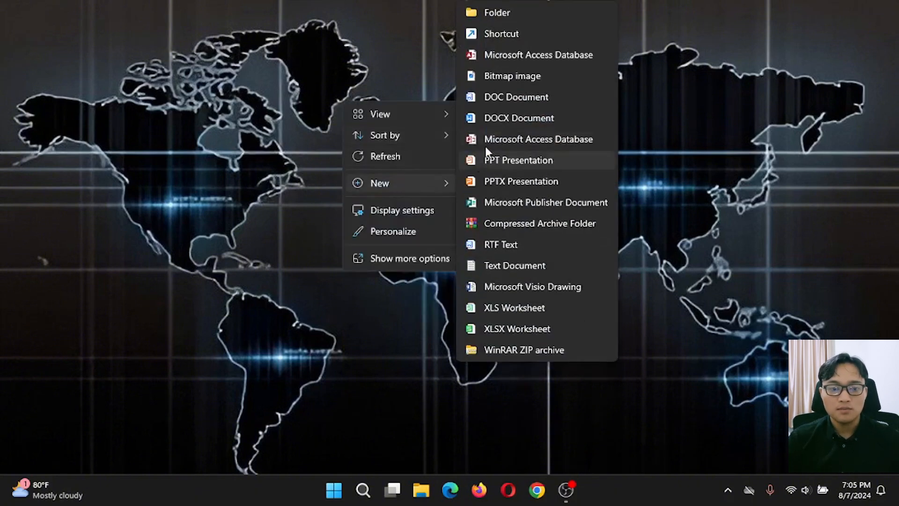
{"action": "left_click", "coordinate": [285, 184]}
{"action": "right_click", "coordinate": [357, 153]}
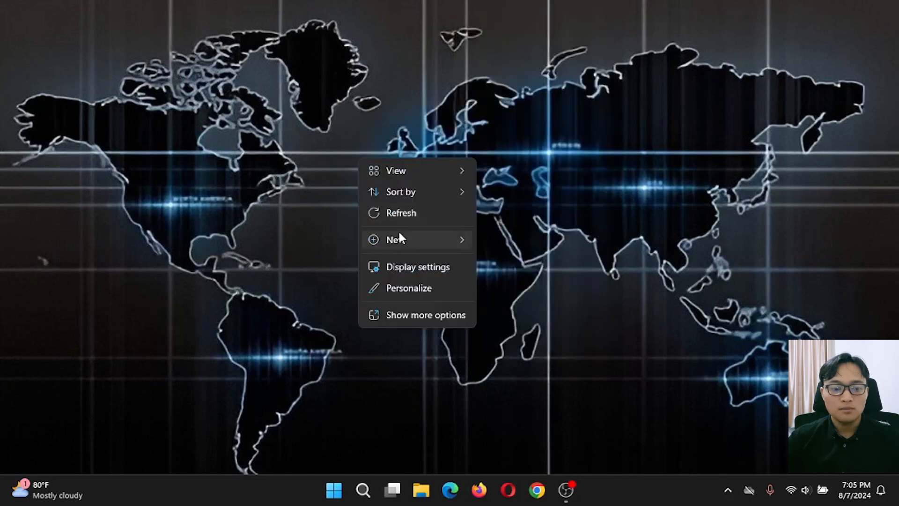
{"action": "left_click", "coordinate": [402, 214]}
{"action": "right_click", "coordinate": [409, 197]}
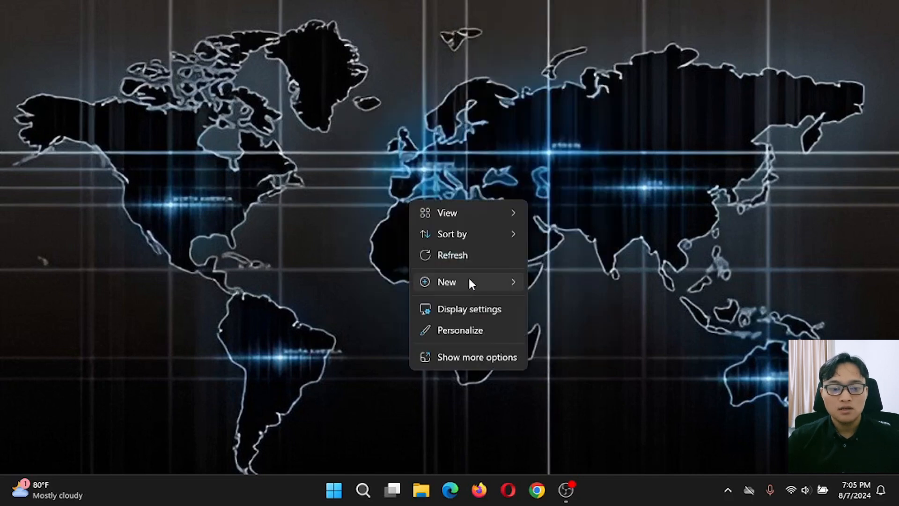
{"action": "left_click", "coordinate": [402, 260]}
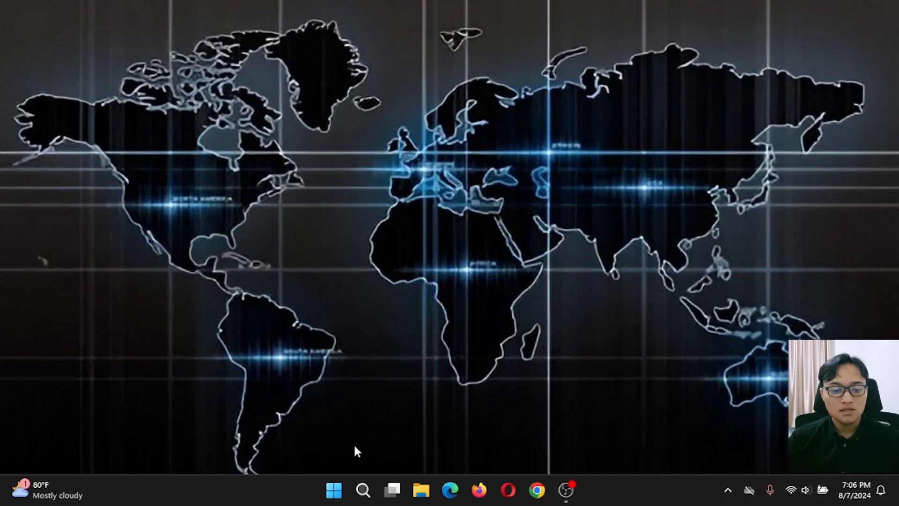
Step: Open the Start menu to view its pinned and recommended items, and close it
{"action": "left_click", "coordinate": [335, 497]}
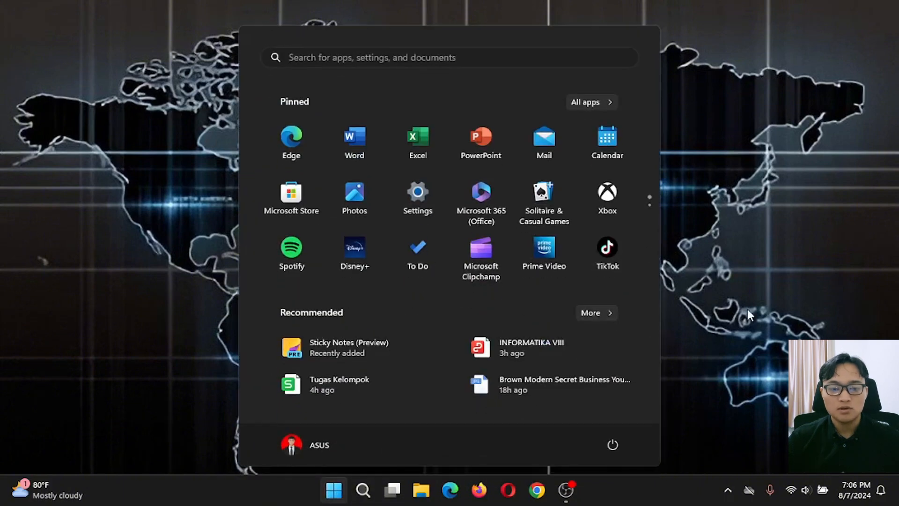
{"action": "left_click", "coordinate": [750, 227]}
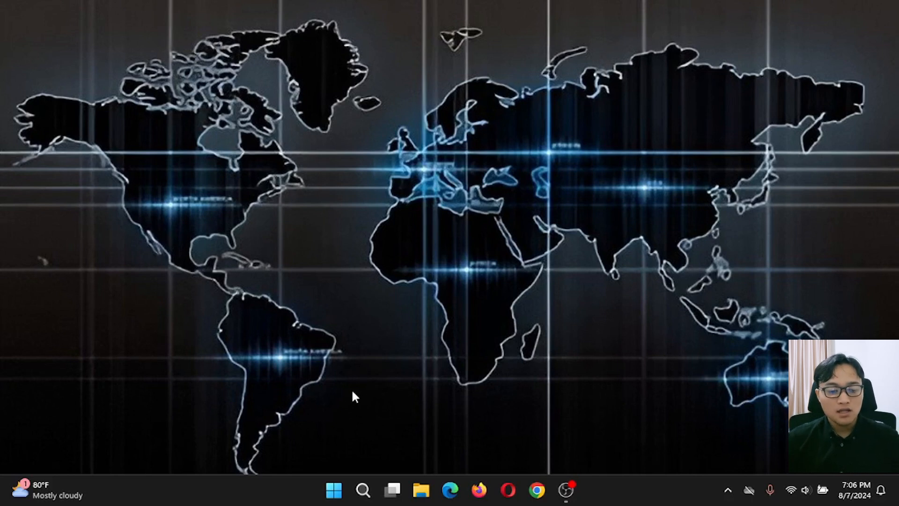
Step: Open File Explorer, and minimize and restore its window
{"action": "left_click", "coordinate": [423, 495]}
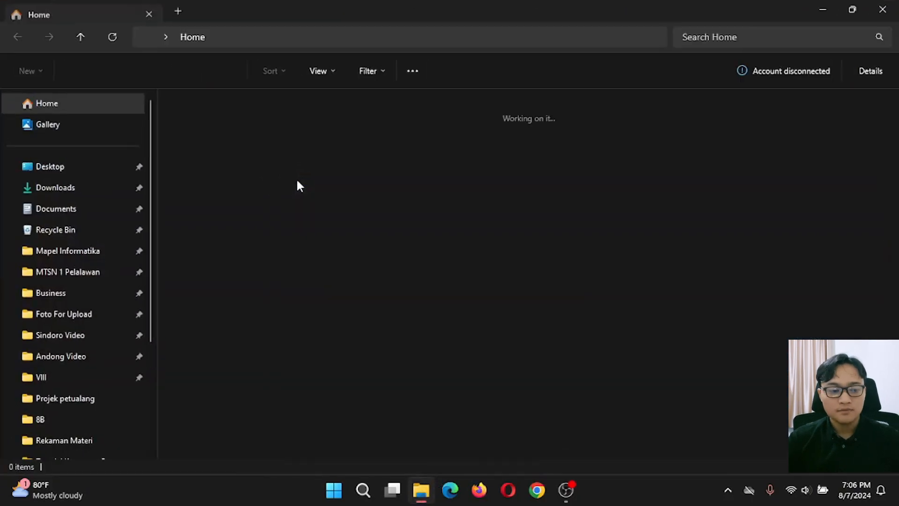
{"action": "mouse_move", "coordinate": [416, 499]}
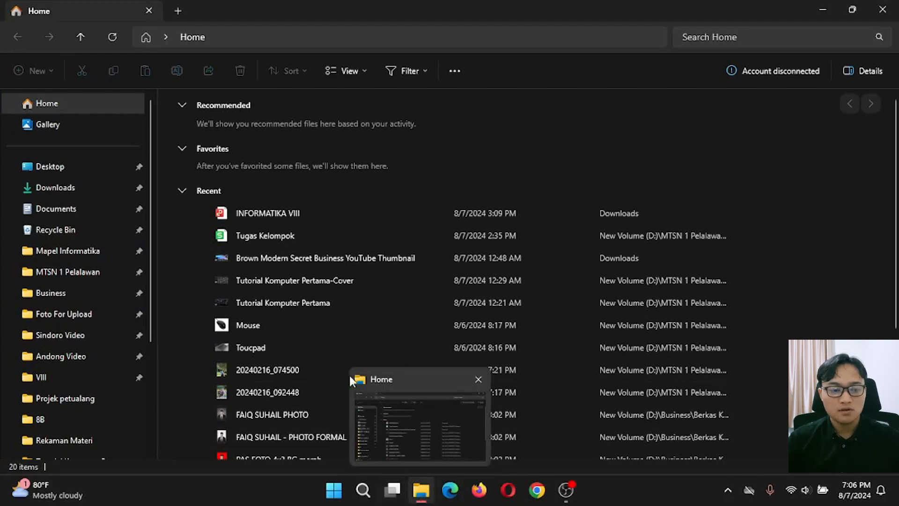
{"action": "left_click", "coordinate": [420, 500]}
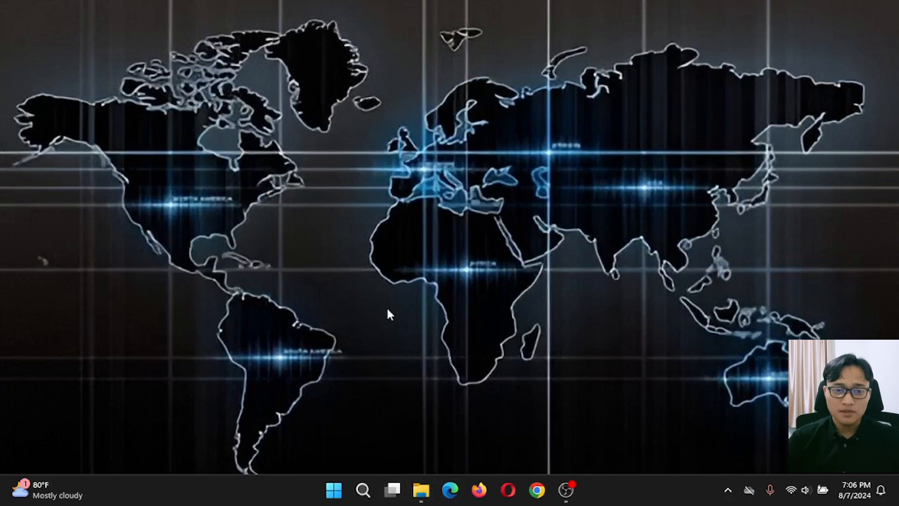
{"action": "left_click", "coordinate": [414, 500]}
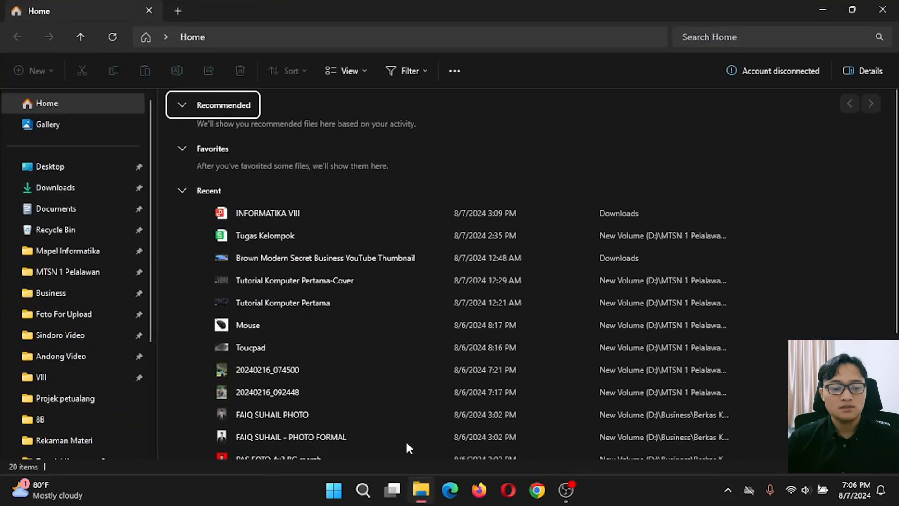
Step: Show the drives in This PC and select OS (C:) and New Volume (D:) together
{"action": "scroll", "coordinate": [75, 305], "scroll_direction": "down", "scroll_amount": 3}
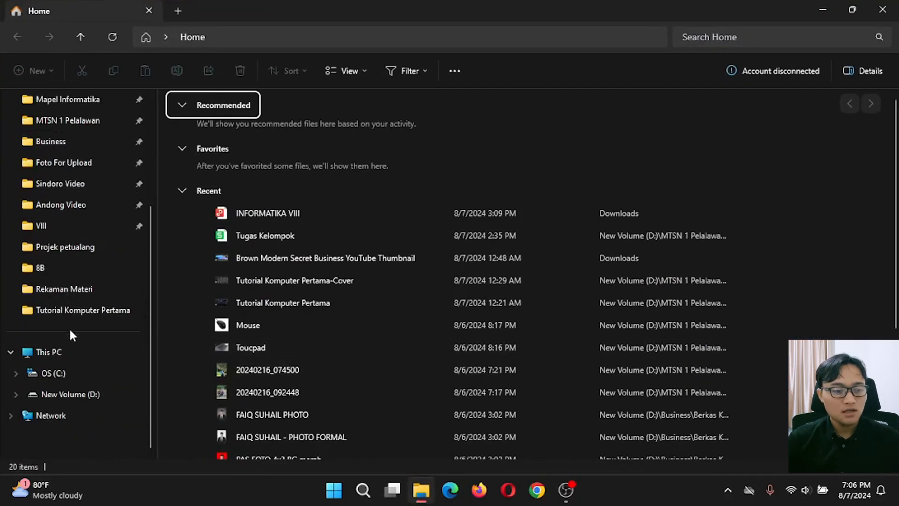
{"action": "left_click", "coordinate": [71, 351]}
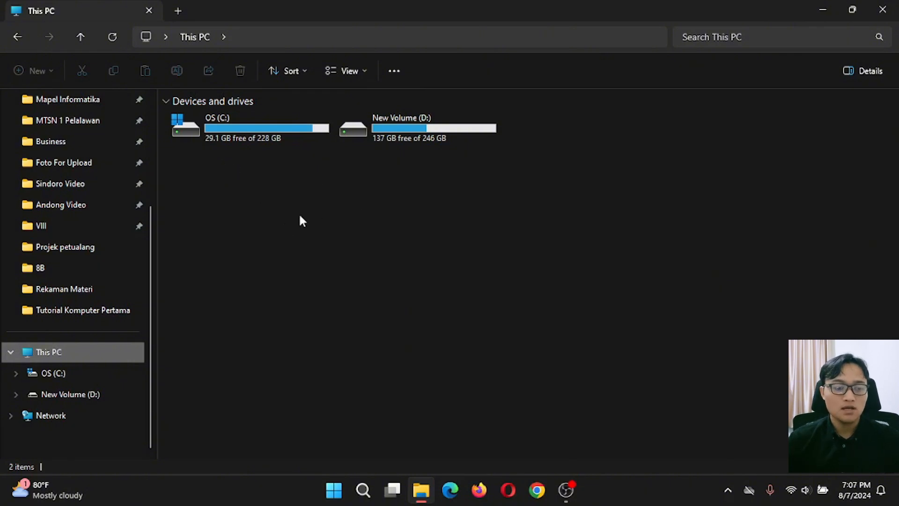
{"action": "left_click_drag", "start_coordinate": [232, 214], "coordinate": [427, 112]}
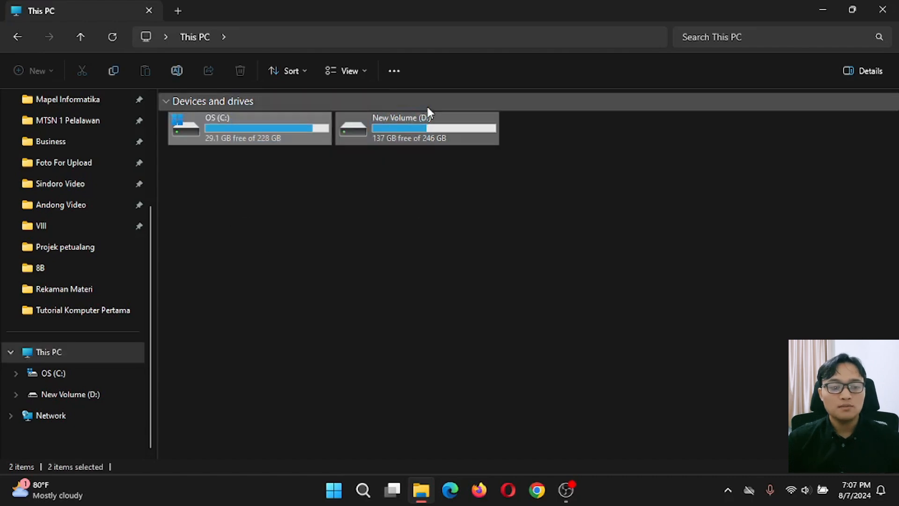
{"action": "left_click_drag", "start_coordinate": [270, 194], "coordinate": [401, 130]}
{"action": "left_click", "coordinate": [333, 205]}
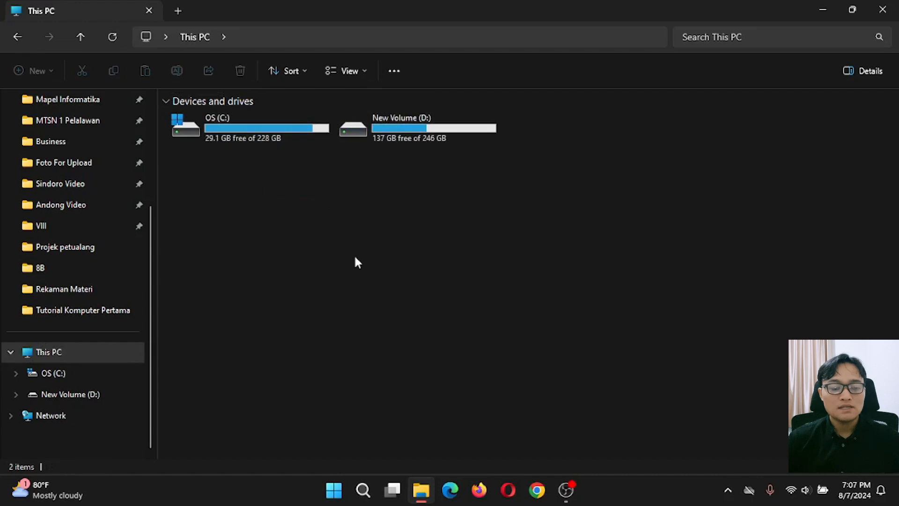
{"action": "left_click", "coordinate": [53, 352]}
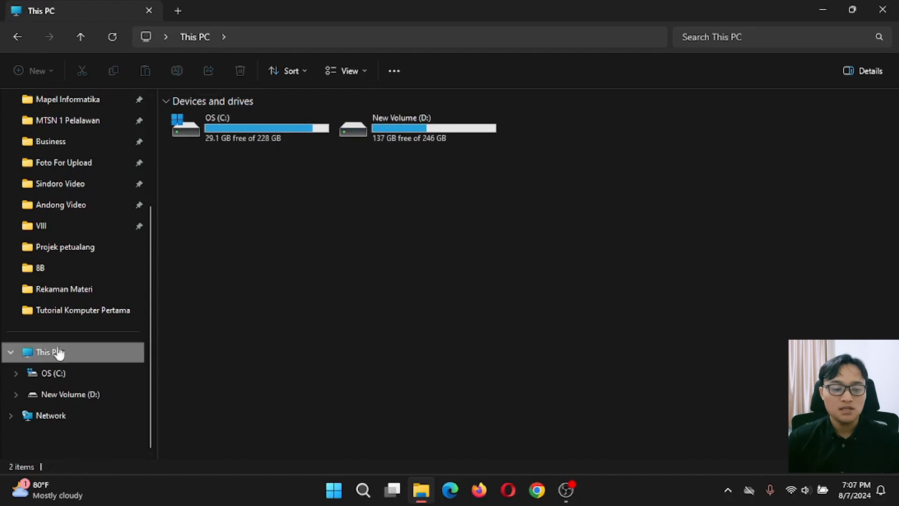
{"action": "left_click_drag", "start_coordinate": [291, 185], "coordinate": [374, 118]}
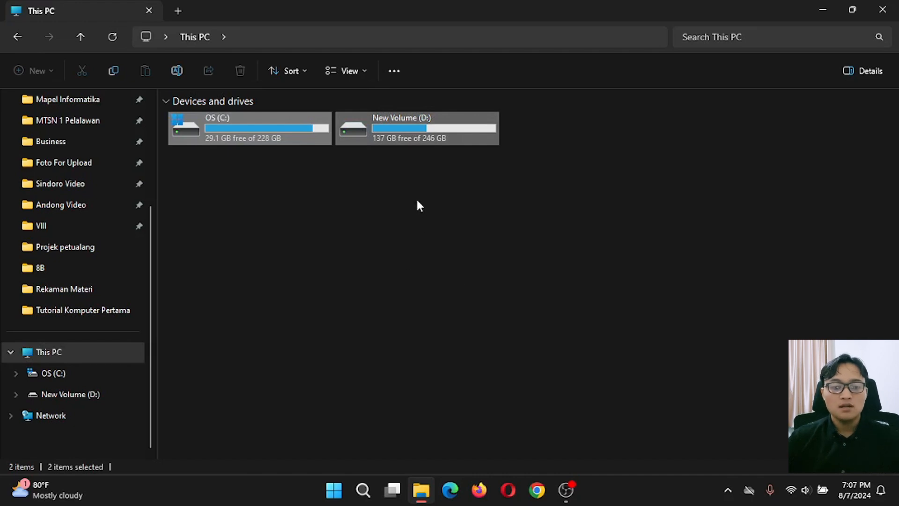
Step: View the context options for the empty area of This PC, and select and deselect both drives
{"action": "right_click", "coordinate": [391, 192]}
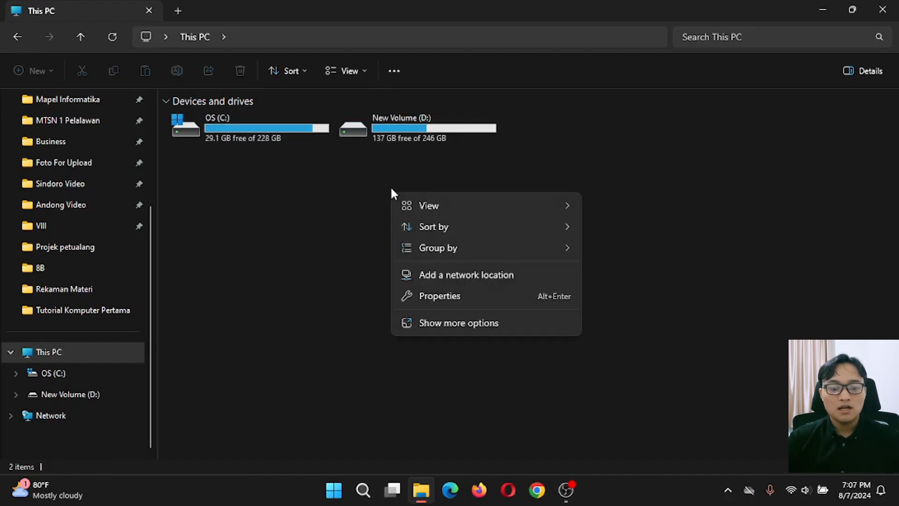
{"action": "left_click", "coordinate": [338, 225]}
{"action": "right_click", "coordinate": [400, 216]}
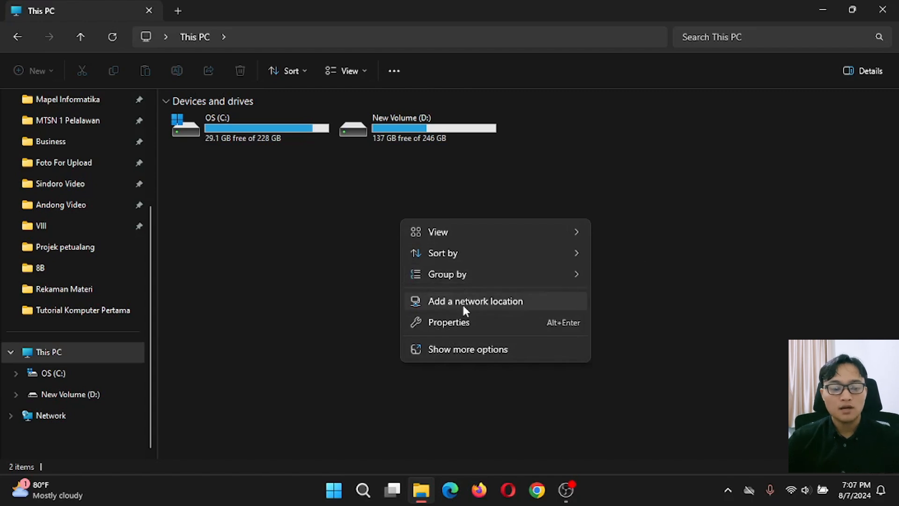
{"action": "left_click", "coordinate": [343, 257]}
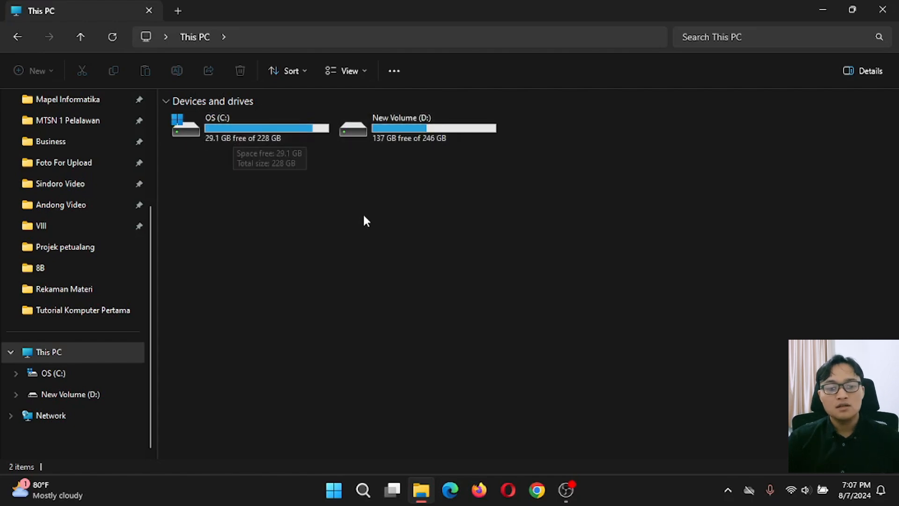
{"action": "left_click_drag", "start_coordinate": [268, 221], "coordinate": [386, 116]}
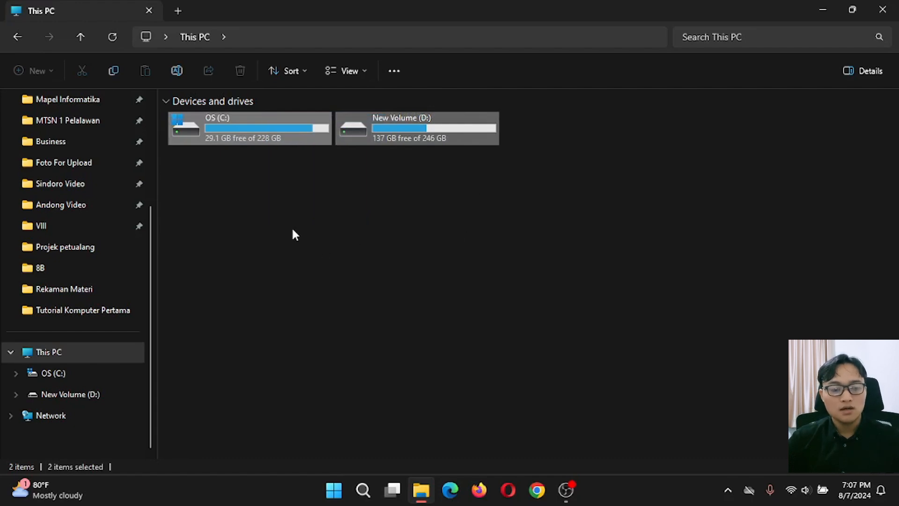
{"action": "left_click_drag", "start_coordinate": [292, 230], "coordinate": [371, 122]}
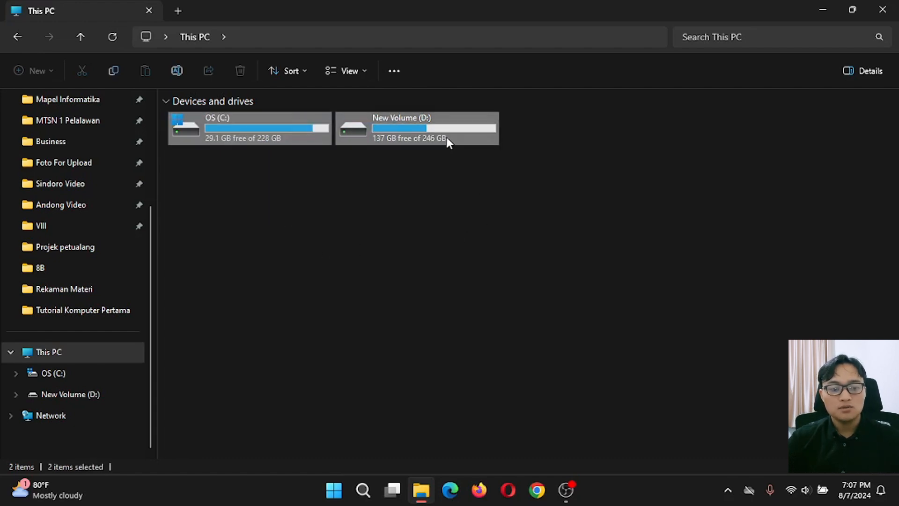
{"action": "left_click", "coordinate": [347, 181]}
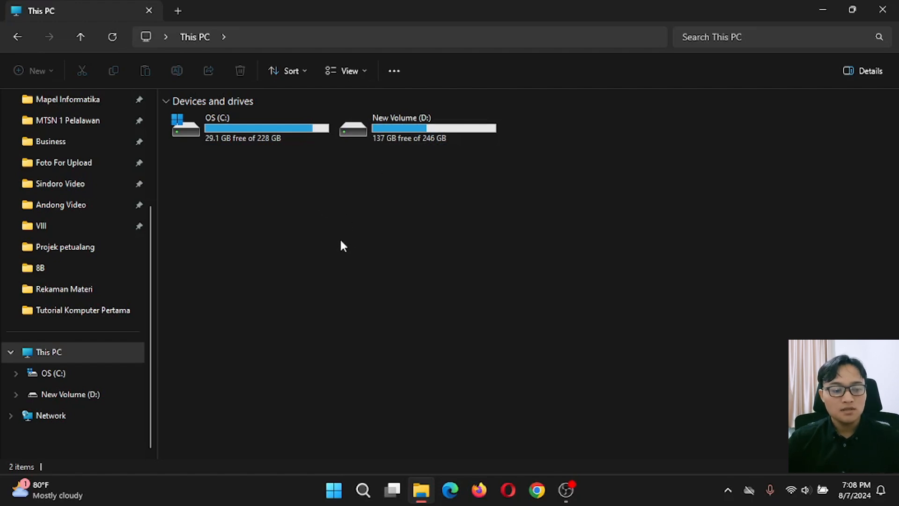
Step: Open the MTSN 1 Pelalawan folder on New Volume (D:) and delete its kelas viii folder
{"action": "double_click", "coordinate": [400, 139]}
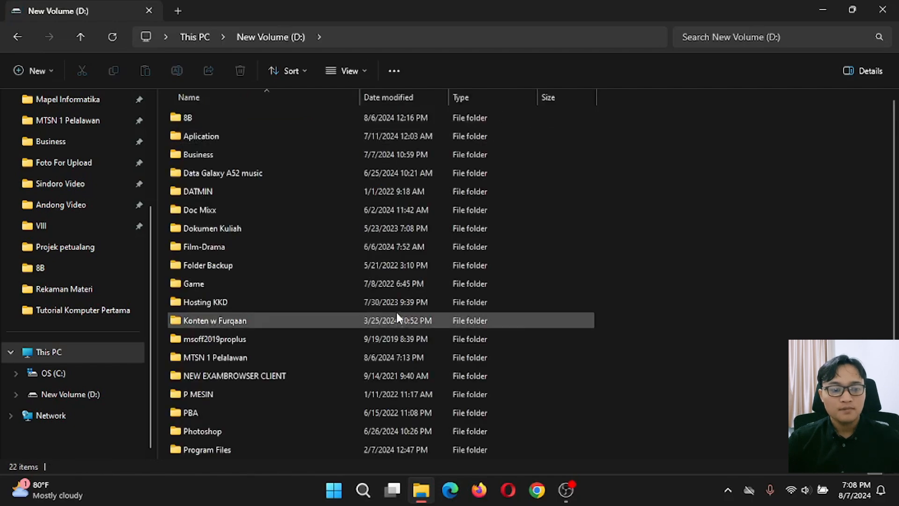
{"action": "scroll", "coordinate": [237, 291], "scroll_direction": "down", "scroll_amount": 1}
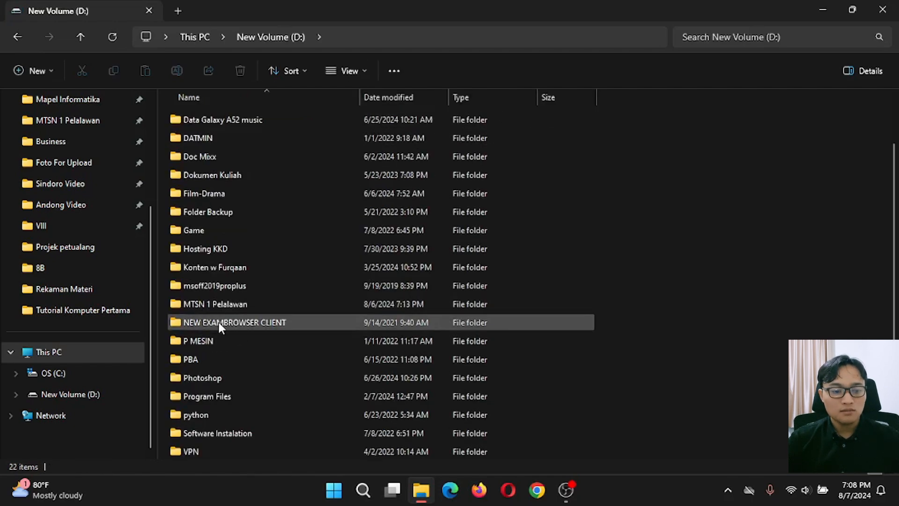
{"action": "double_click", "coordinate": [223, 303]}
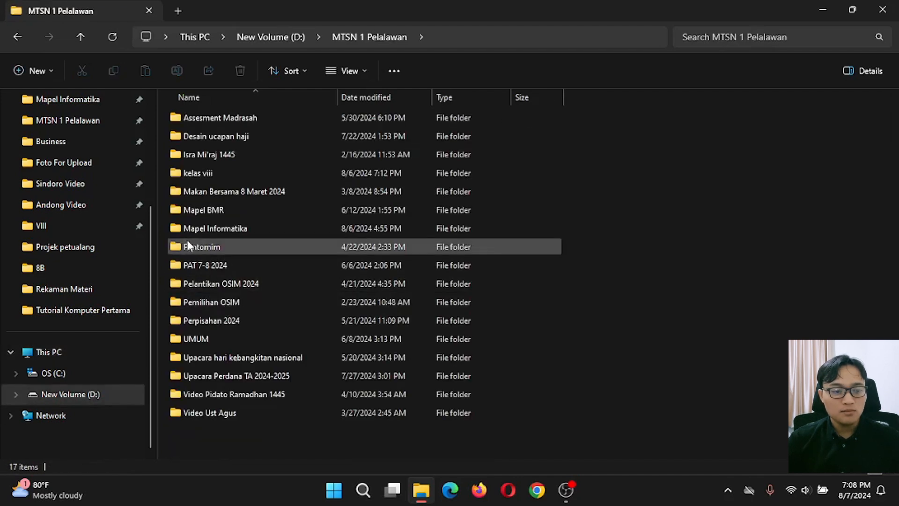
{"action": "left_click", "coordinate": [212, 173]}
{"action": "left_click", "coordinate": [240, 70]}
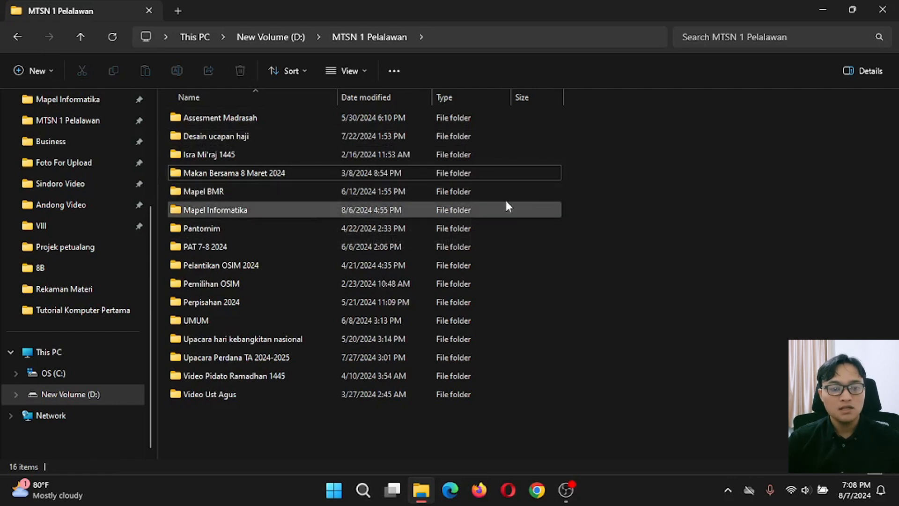
Step: Go to This PC and back to the MTSN 1 Pelalawan folder, and view the list of item types for new items
{"action": "left_click", "coordinate": [190, 35]}
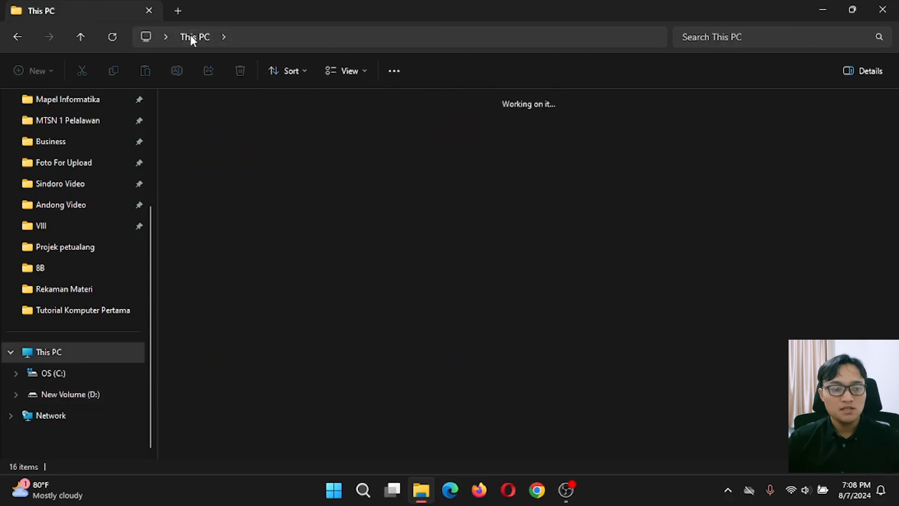
{"action": "left_click", "coordinate": [17, 37]}
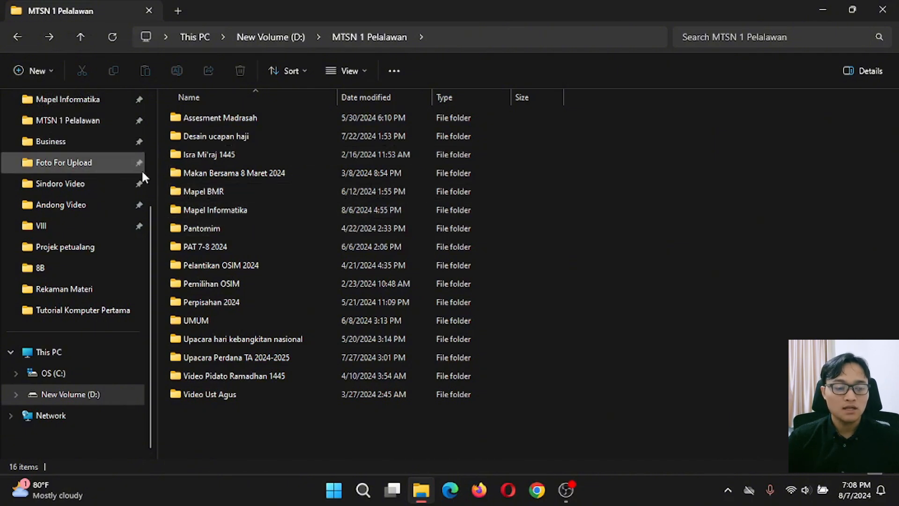
{"action": "left_click", "coordinate": [39, 72]}
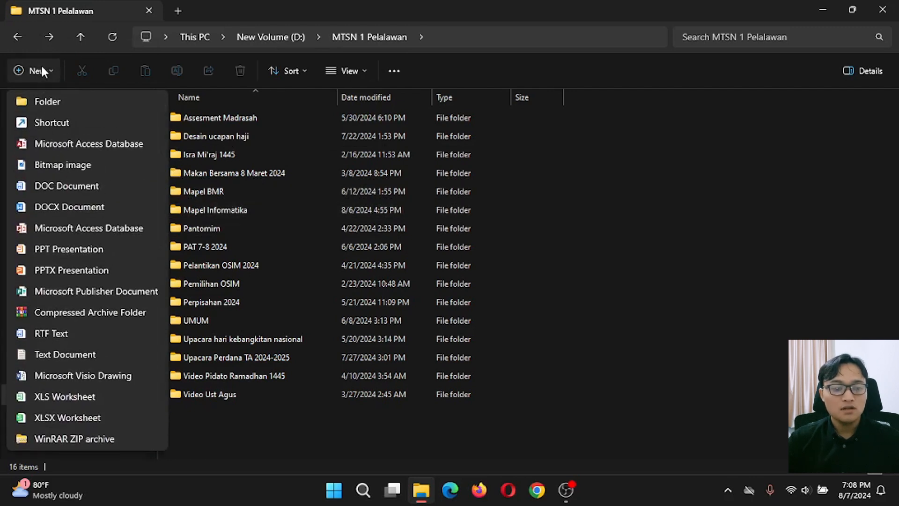
{"action": "left_click", "coordinate": [691, 235]}
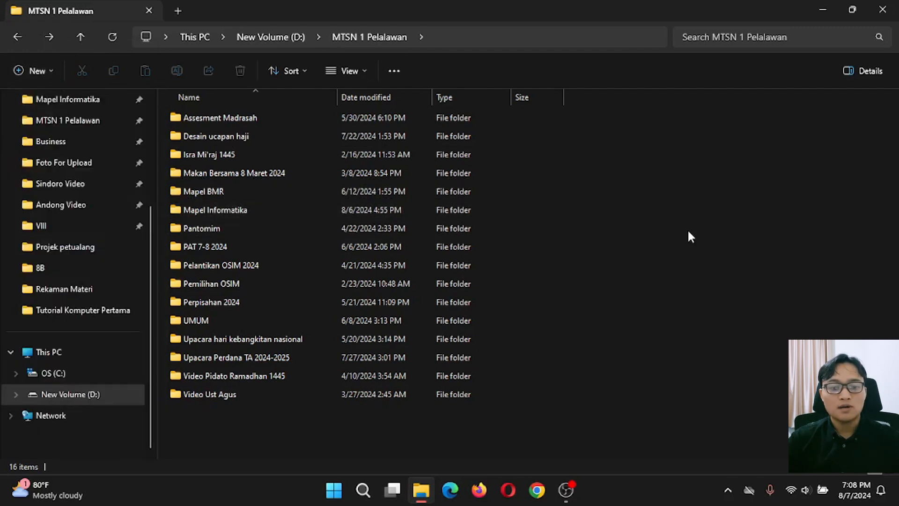
Step: Create a new folder named Kelas VIII in the MTSN 1 Pelalawan folder
{"action": "right_click", "coordinate": [604, 185]}
{"action": "mouse_move", "coordinate": [664, 282]}
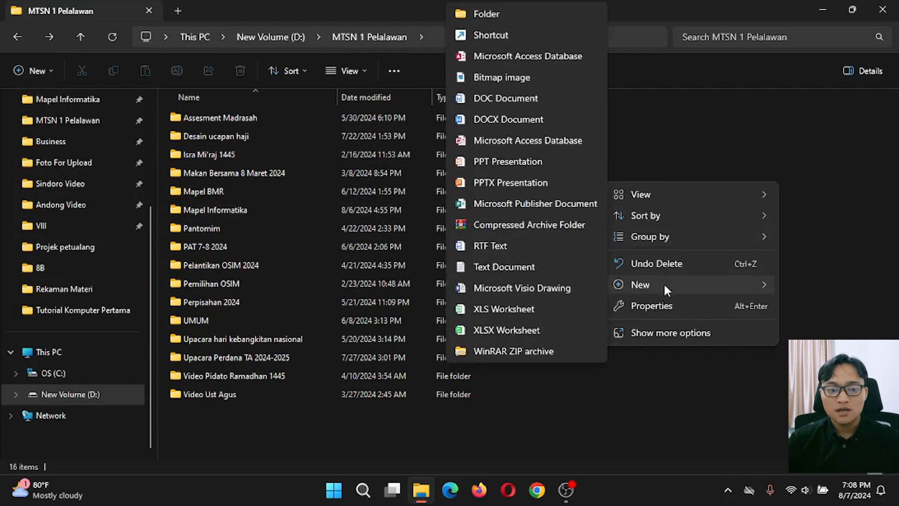
{"action": "left_click", "coordinate": [504, 11]}
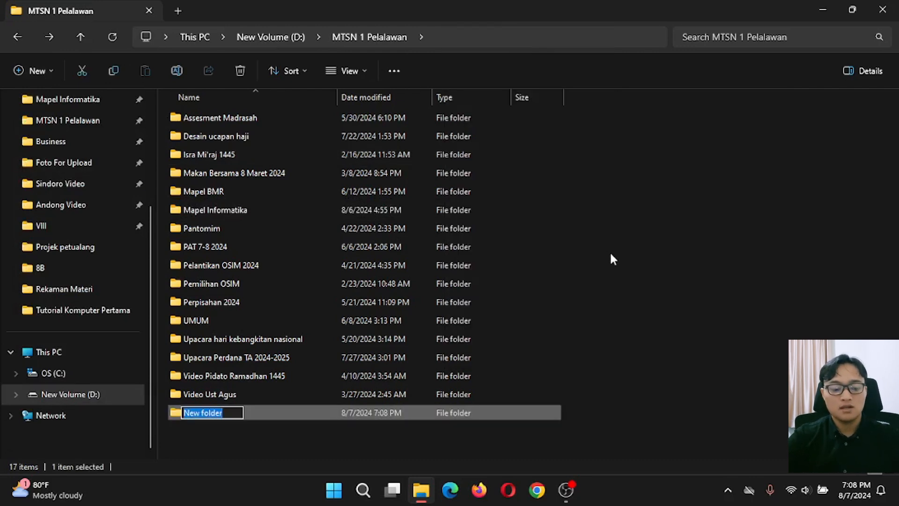
{"action": "type", "text": "Kelas "}
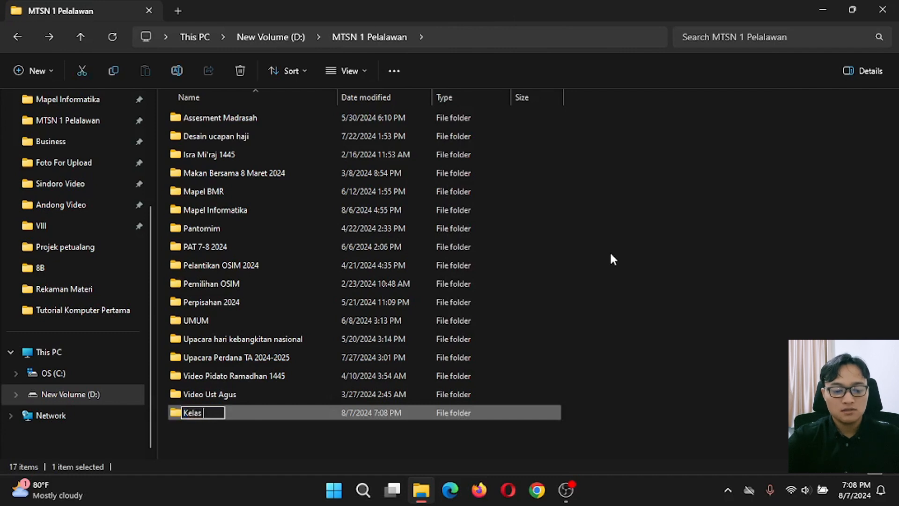
{"action": "type", "text": "VIII"}
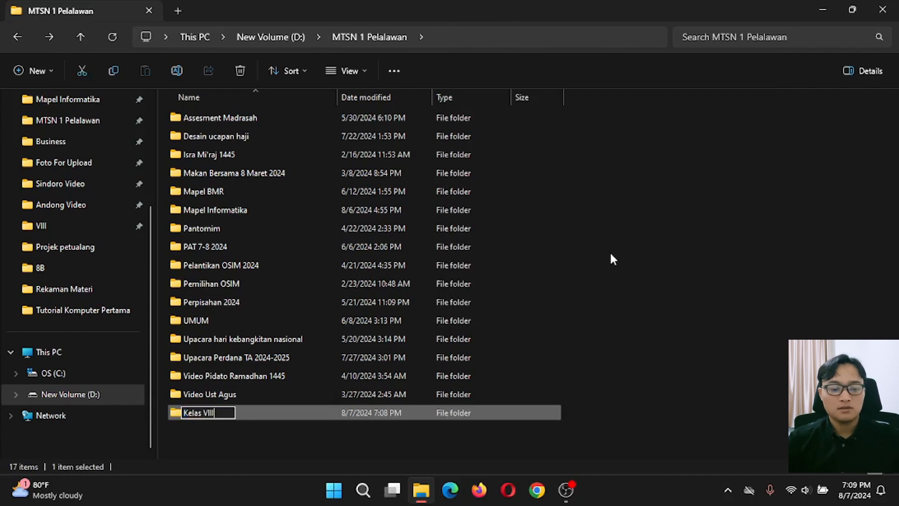
{"action": "left_click", "coordinate": [595, 254]}
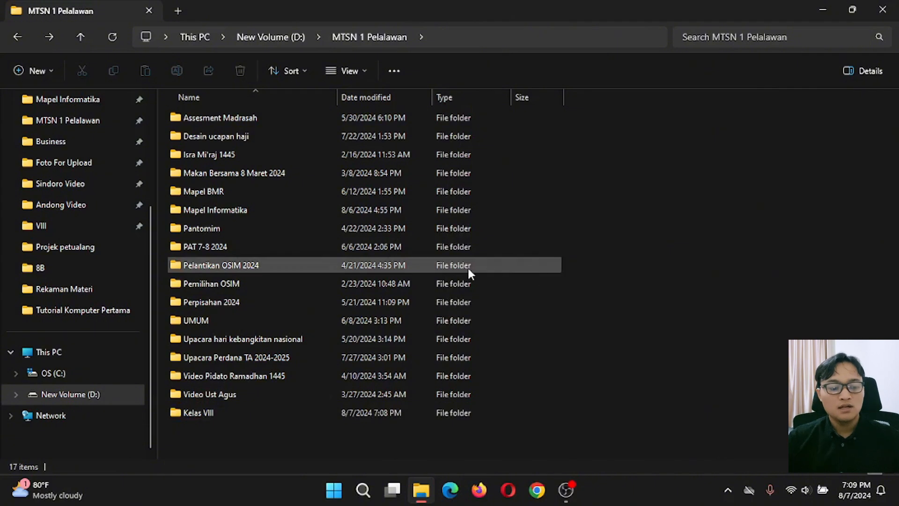
Step: Open the new Kelas VIII folder to view its contents and go back to MTSN 1 Pelalawan
{"action": "left_click", "coordinate": [206, 414]}
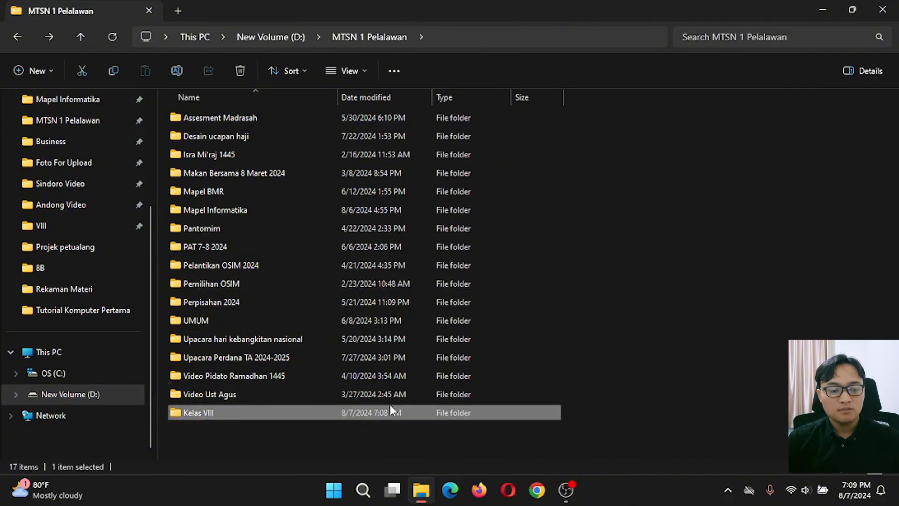
{"action": "double_click", "coordinate": [220, 414]}
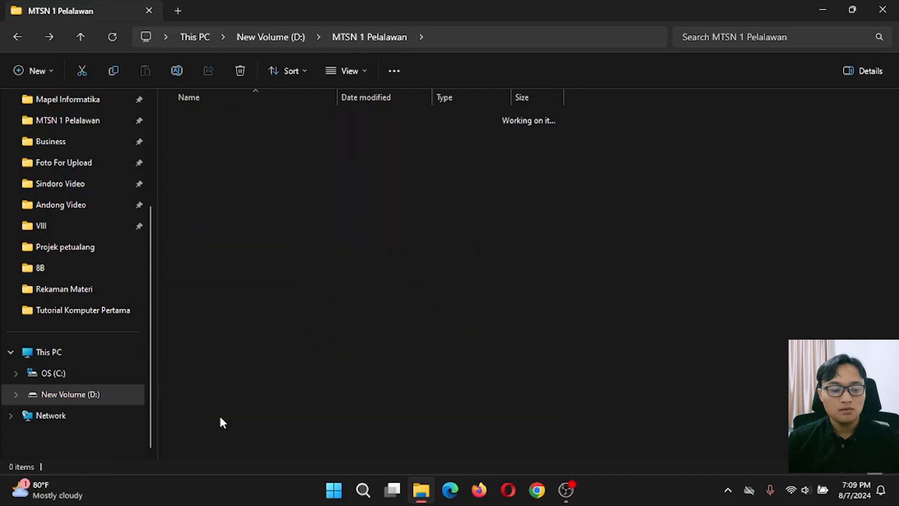
{"action": "left_click", "coordinate": [17, 36]}
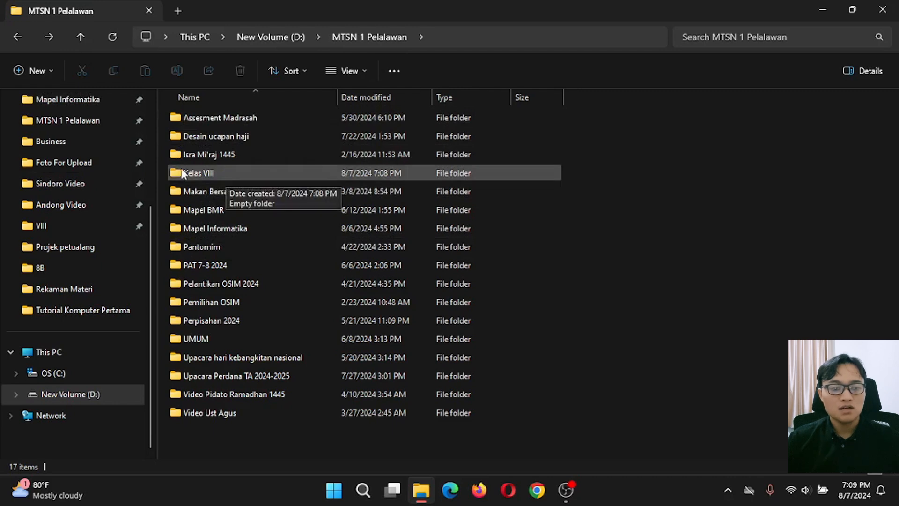
Step: Go up to New Volume (D:), look inside the Dokumen Kuliah folder, and return to the drive
{"action": "left_click", "coordinate": [287, 36]}
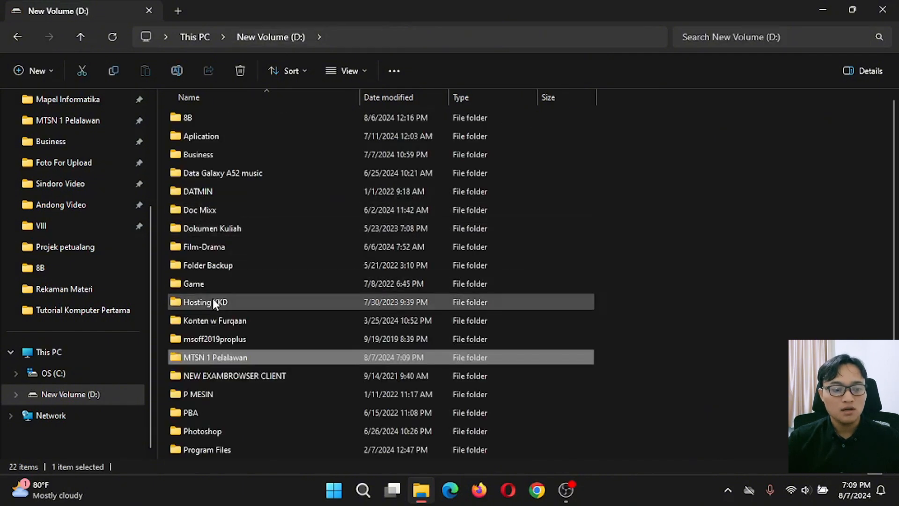
{"action": "scroll", "coordinate": [213, 298], "scroll_direction": "down", "scroll_amount": 1}
{"action": "scroll", "coordinate": [229, 291], "scroll_direction": "up", "scroll_amount": 1}
{"action": "double_click", "coordinate": [247, 229]}
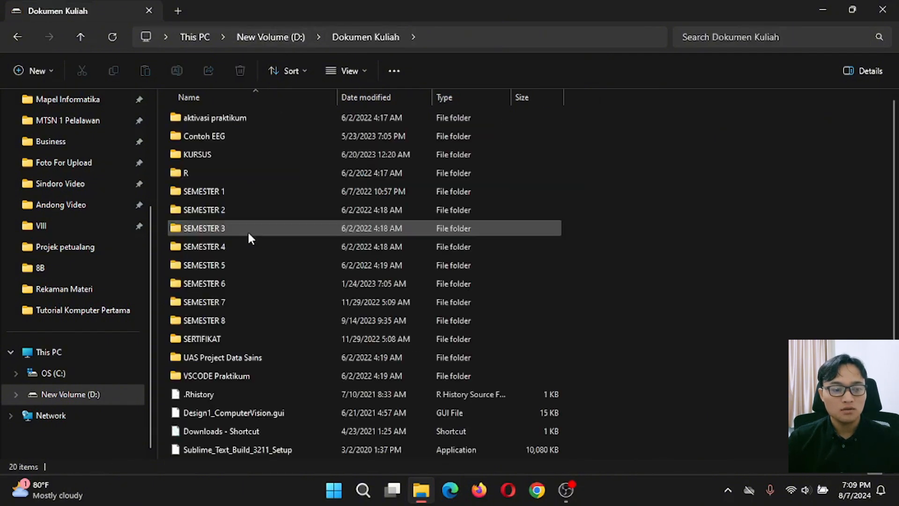
{"action": "left_click", "coordinate": [18, 37]}
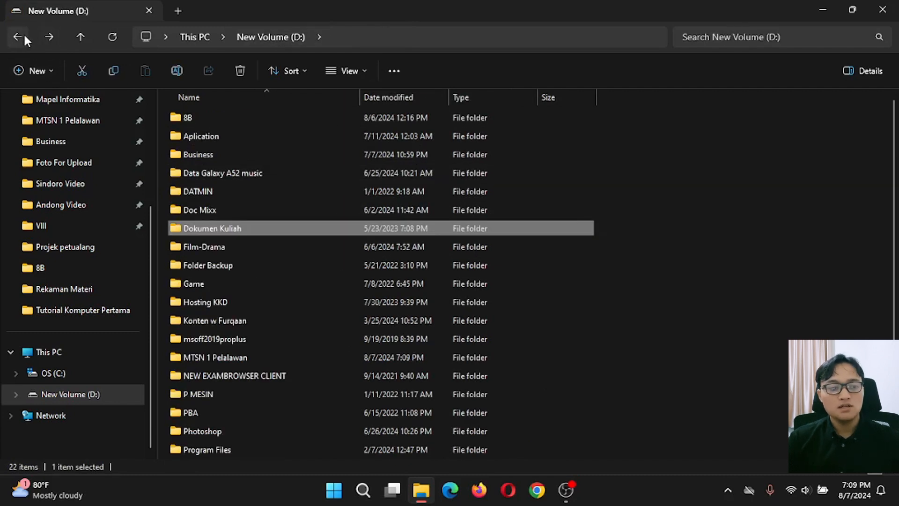
Step: Open the MTSN 1 Pelalawan folder again, and select and deselect its Kelas VIII folder
{"action": "double_click", "coordinate": [220, 358]}
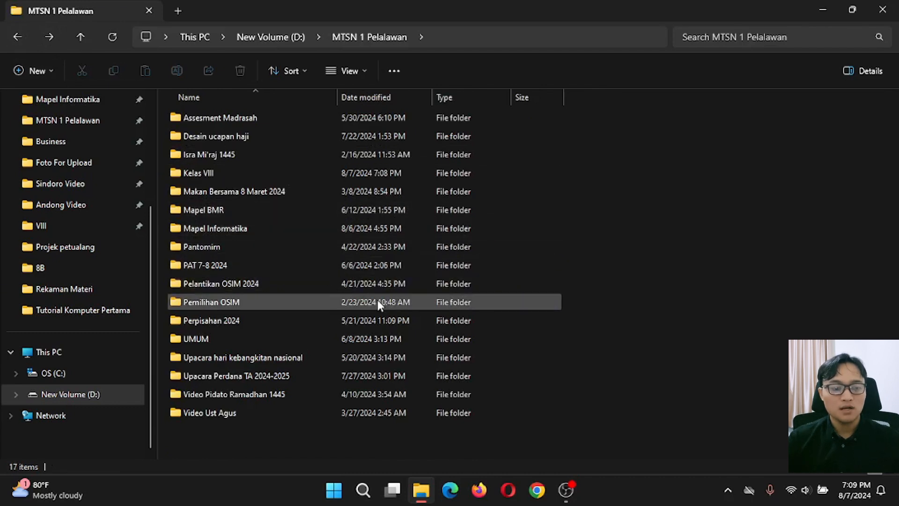
{"action": "left_click", "coordinate": [209, 172]}
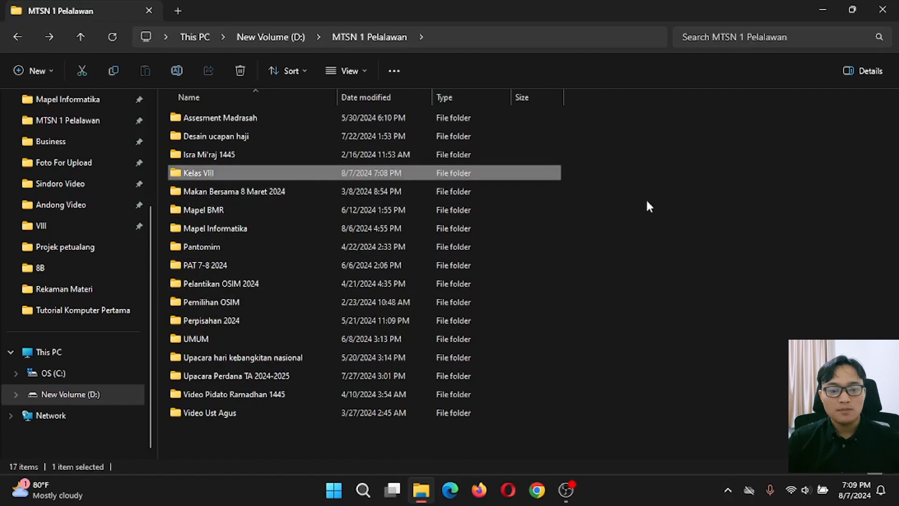
{"action": "left_click", "coordinate": [662, 187]}
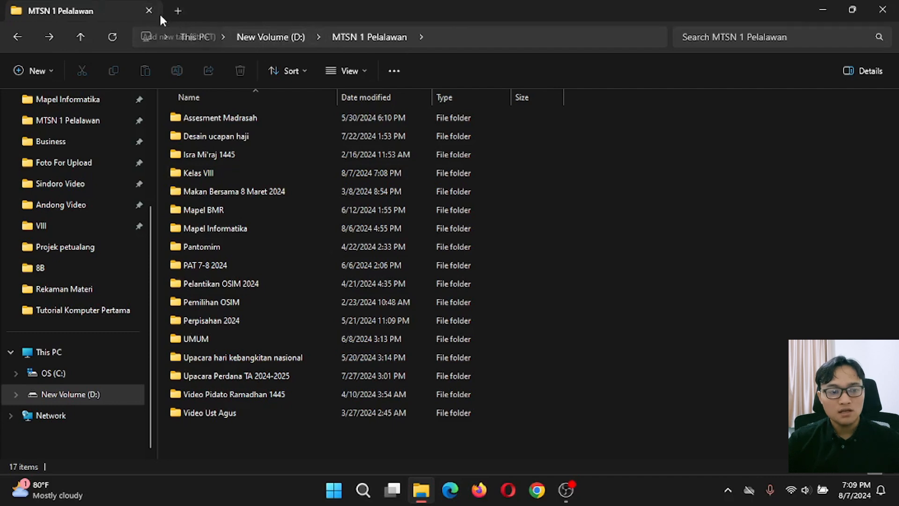
Step: Open two new File Explorer tabs and close the last one
{"action": "left_click", "coordinate": [178, 11]}
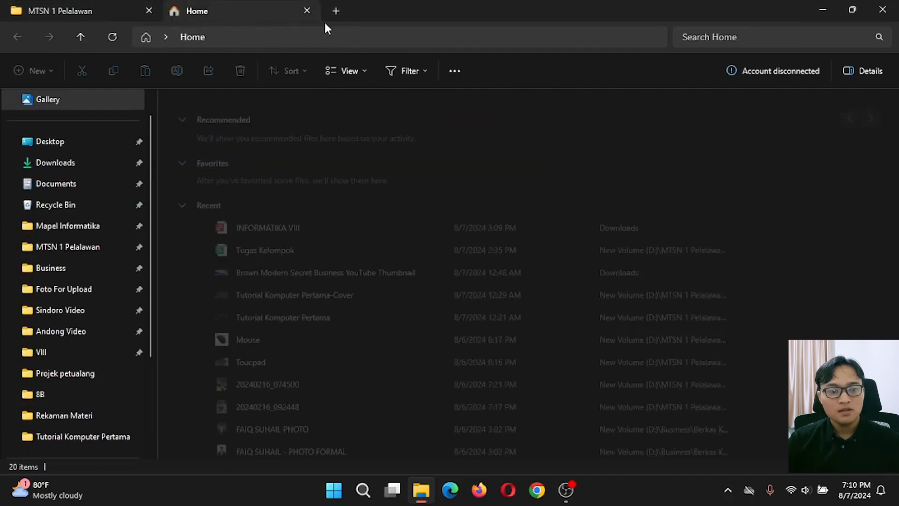
{"action": "left_click", "coordinate": [335, 11]}
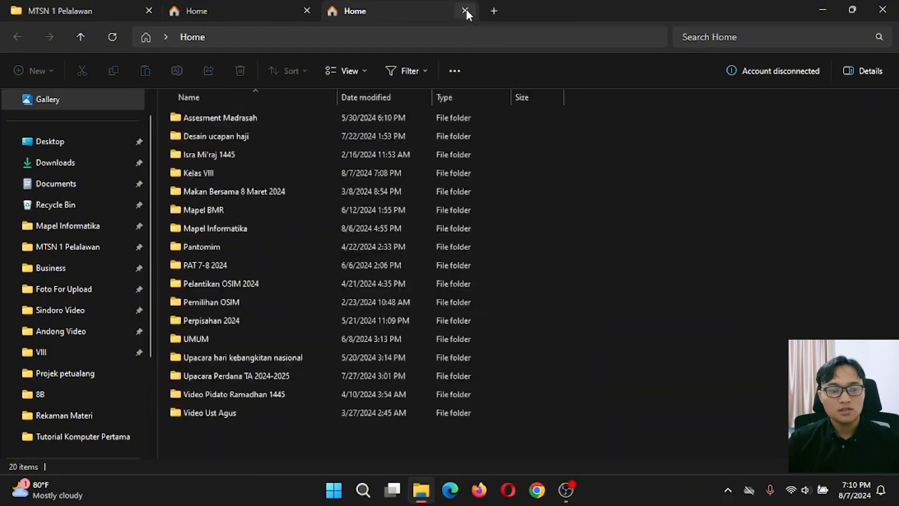
{"action": "left_click", "coordinate": [465, 10]}
Step: Show This PC in the second tab and switch between it and the MTSN 1 Pelalawan tab
{"action": "left_click", "coordinate": [47, 10]}
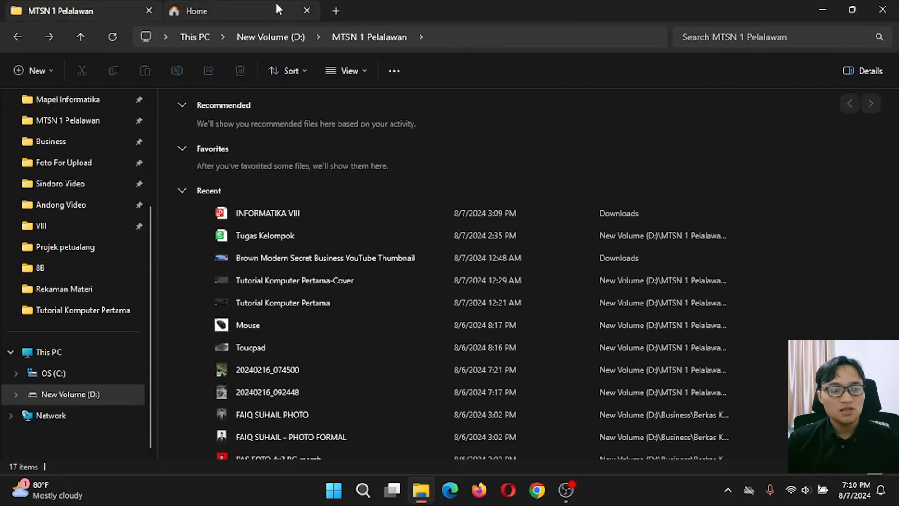
{"action": "scroll", "coordinate": [93, 305], "scroll_direction": "down", "scroll_amount": 3}
{"action": "left_click", "coordinate": [68, 354]}
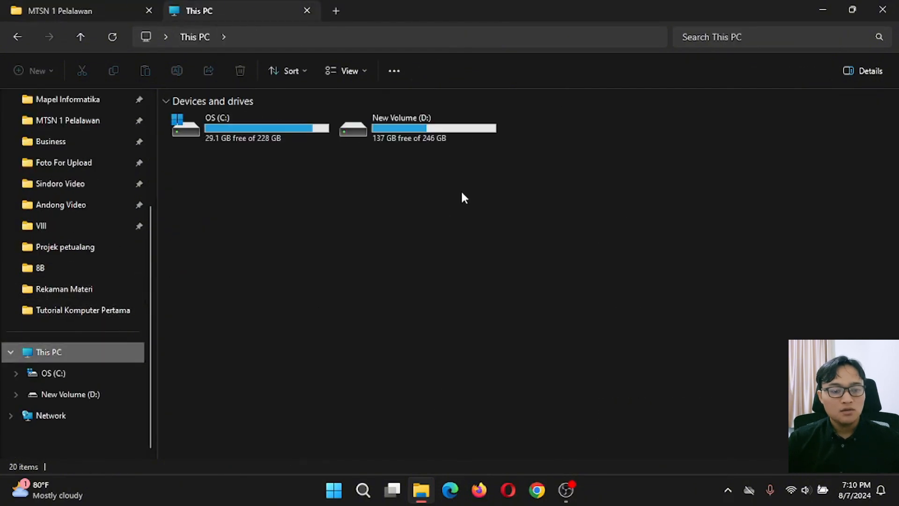
{"action": "left_click", "coordinate": [84, 11]}
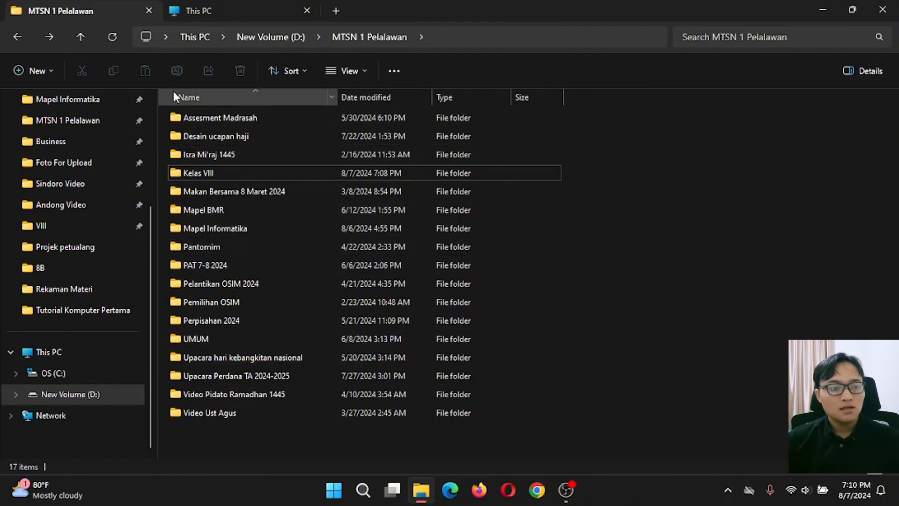
{"action": "left_click", "coordinate": [226, 11]}
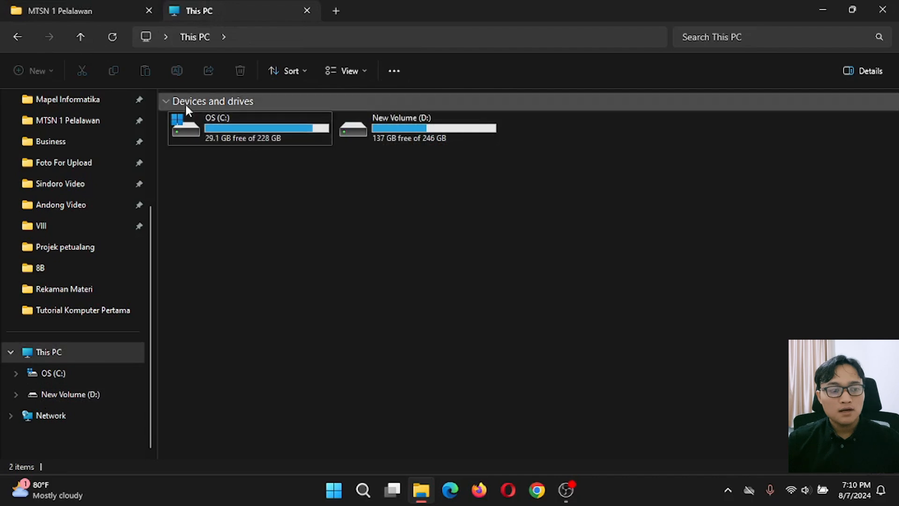
Step: In the second tab, open the Isra Mi'raj 1445 folder in MTSN 1 Pelalawan on New Volume (D:) and browse its photos
{"action": "mouse_move", "coordinate": [427, 498]}
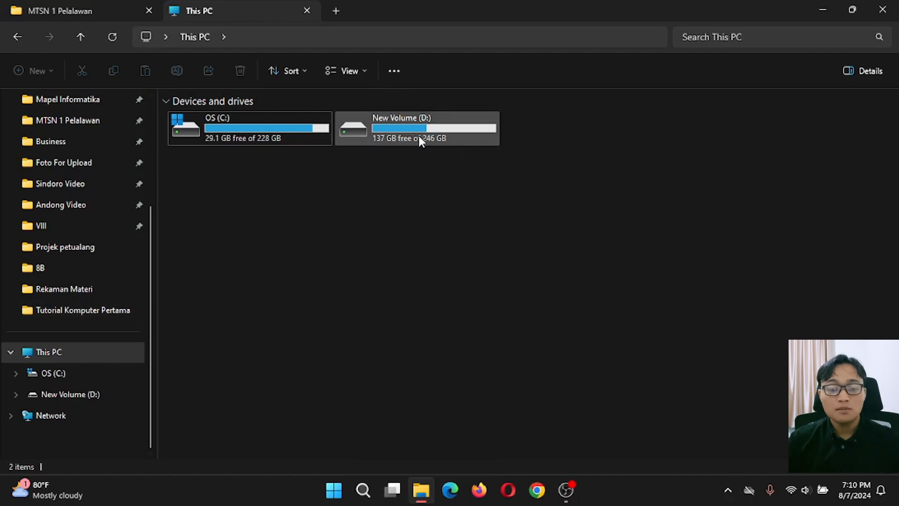
{"action": "double_click", "coordinate": [383, 135]}
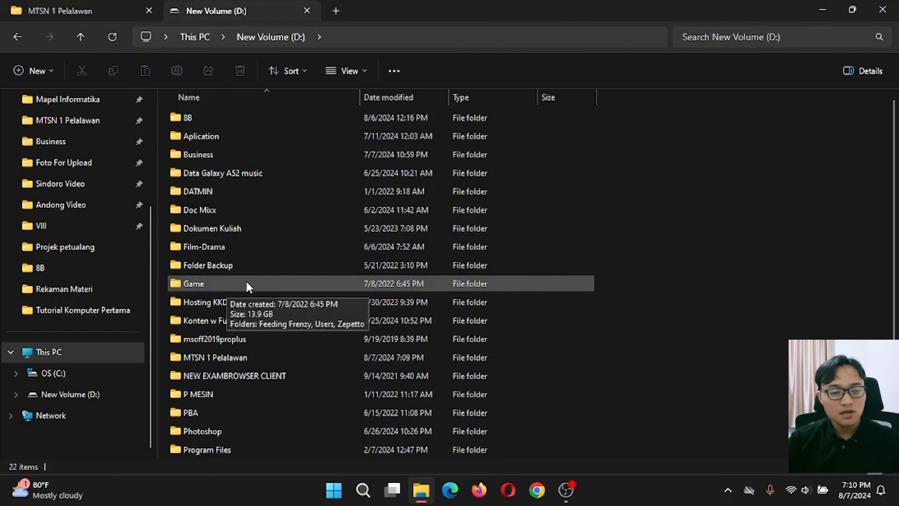
{"action": "double_click", "coordinate": [233, 361]}
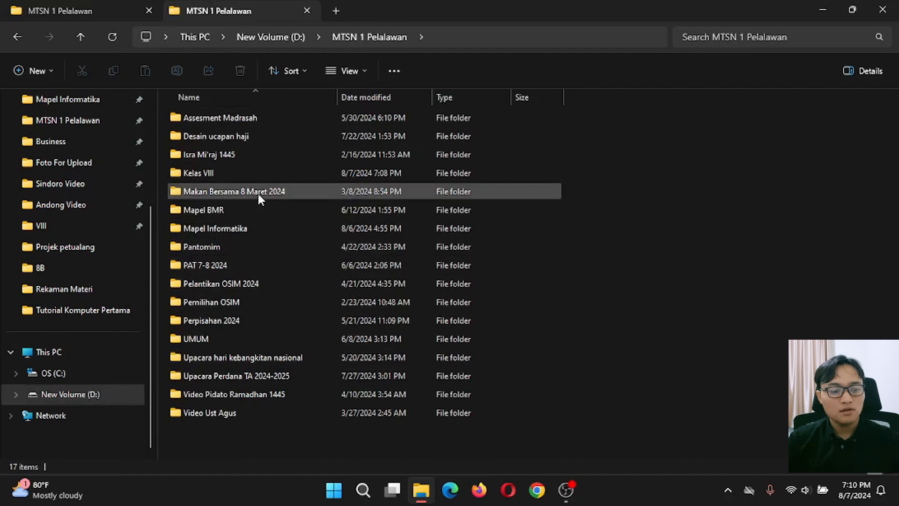
{"action": "double_click", "coordinate": [227, 153]}
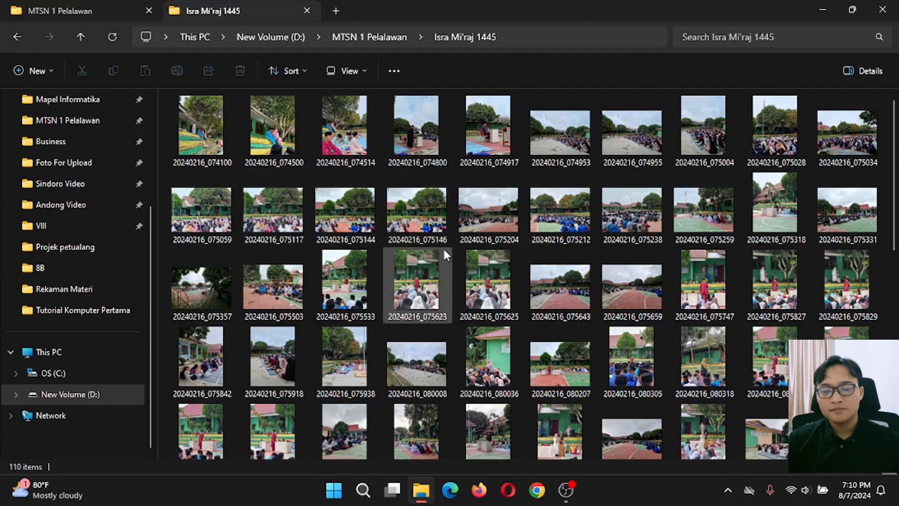
{"action": "scroll", "coordinate": [502, 243], "scroll_direction": "down", "scroll_amount": 5}
{"action": "scroll", "coordinate": [503, 243], "scroll_direction": "up", "scroll_amount": 5}
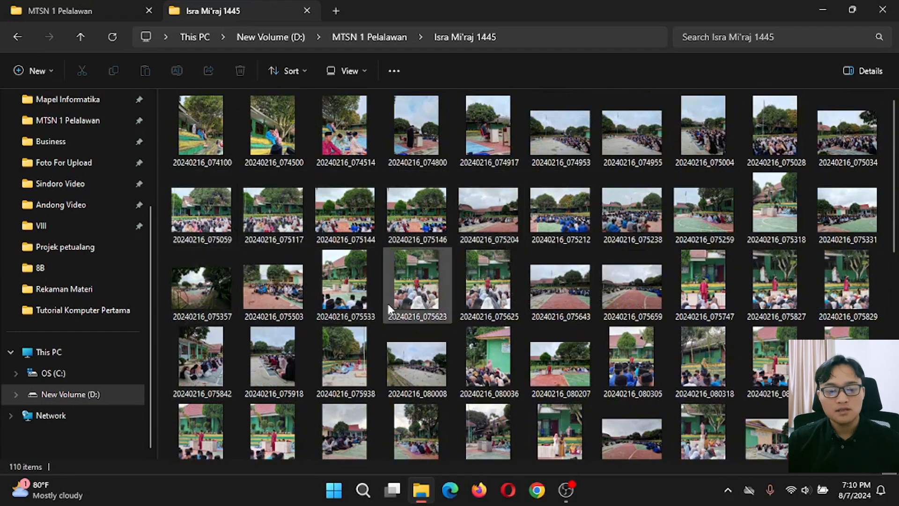
{"action": "scroll", "coordinate": [497, 220], "scroll_direction": "down", "scroll_amount": 5}
{"action": "scroll", "coordinate": [496, 230], "scroll_direction": "up", "scroll_amount": 5}
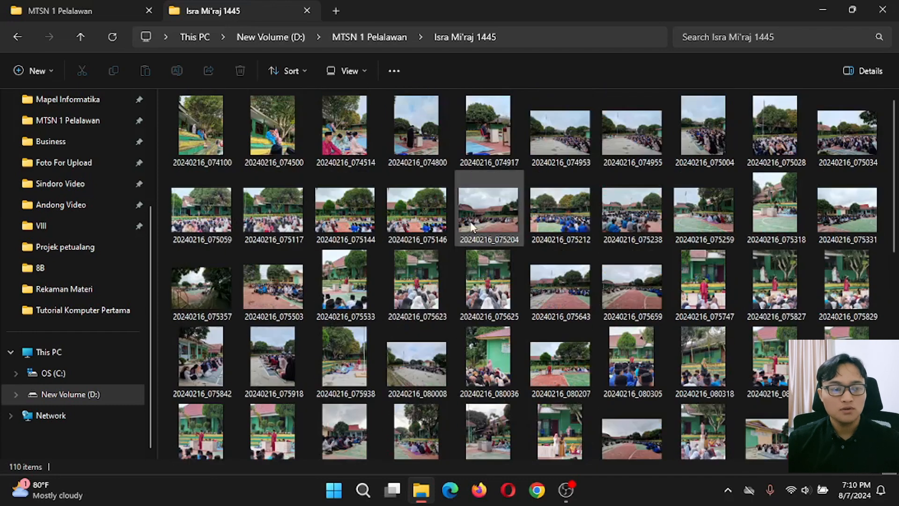
Step: Open the Perpisahan 2024 folder in the first tab, switch back to the Isra Mi'raj 1445 tab, and close the Perpisahan 2024 tab
{"action": "left_click", "coordinate": [70, 7]}
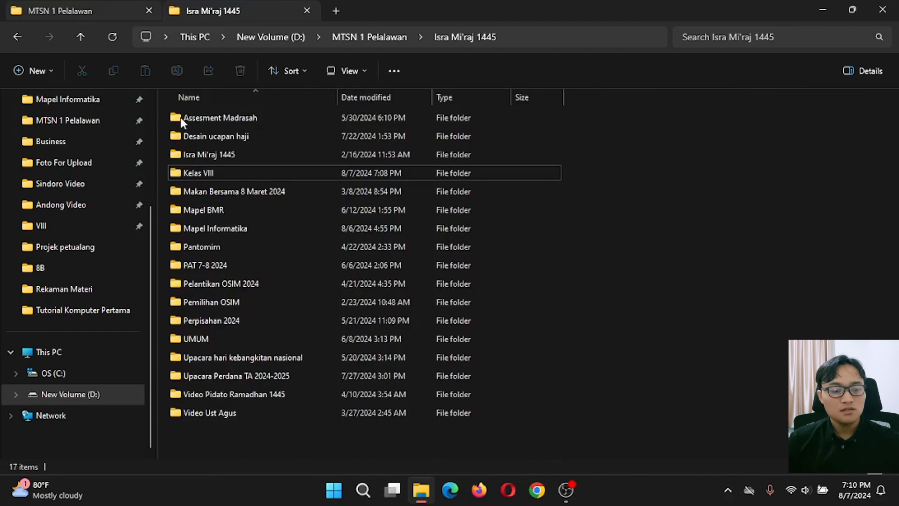
{"action": "double_click", "coordinate": [270, 321]}
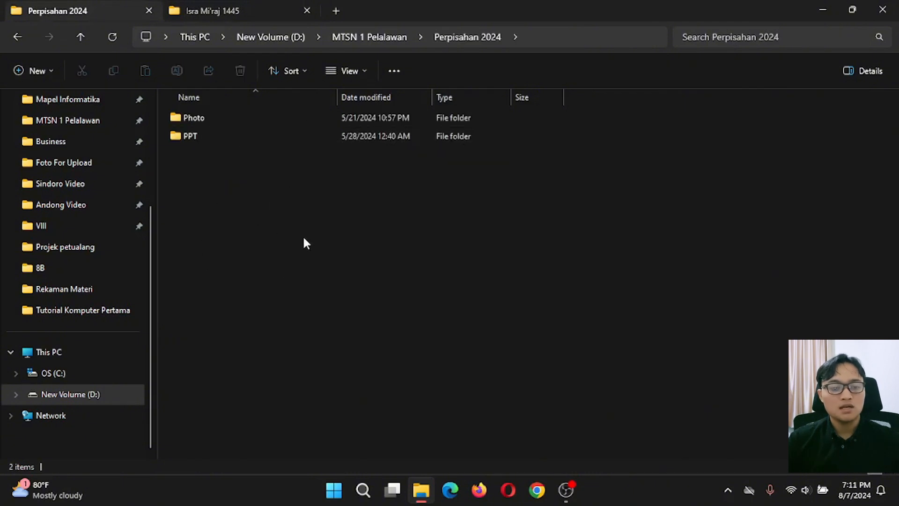
{"action": "left_click", "coordinate": [209, 9]}
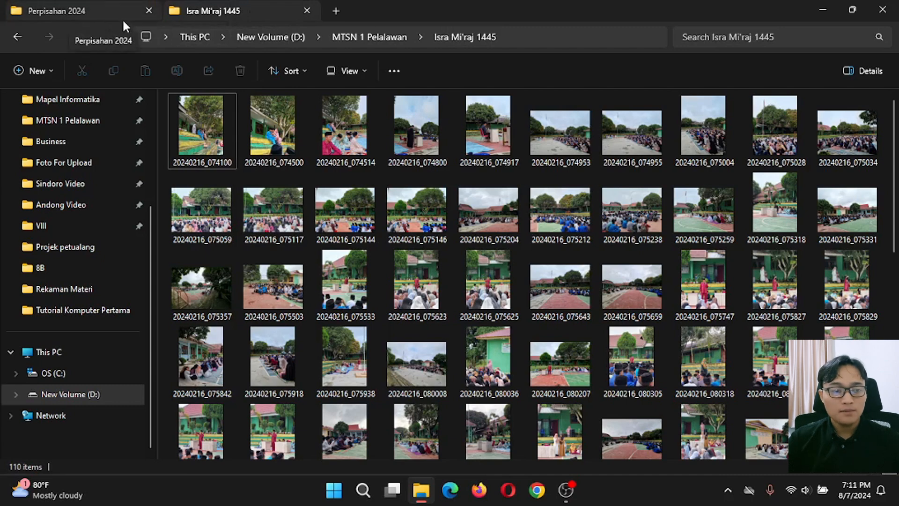
{"action": "left_click", "coordinate": [149, 10]}
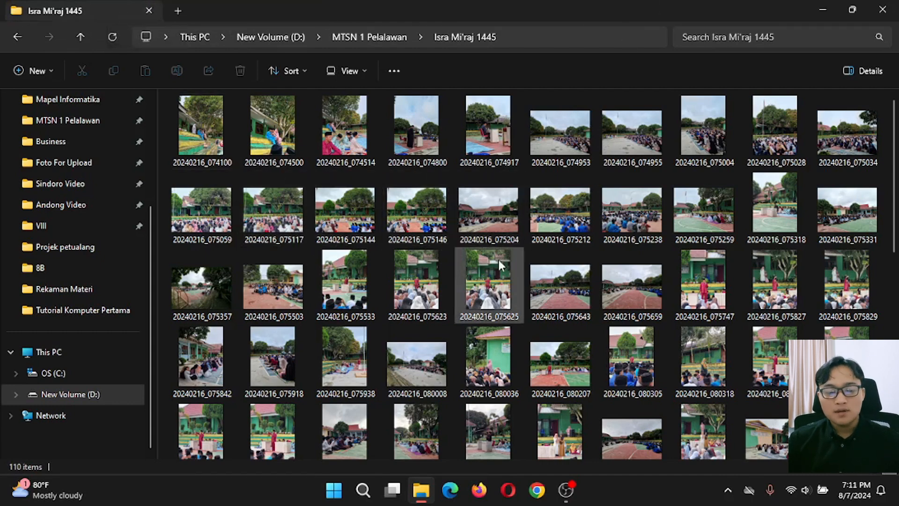
Step: Snap the File Explorer window to the right half of the screen and to the upper-right quarter, maximizing it after each
{"action": "scroll", "coordinate": [61, 205], "scroll_direction": "up", "scroll_amount": 3}
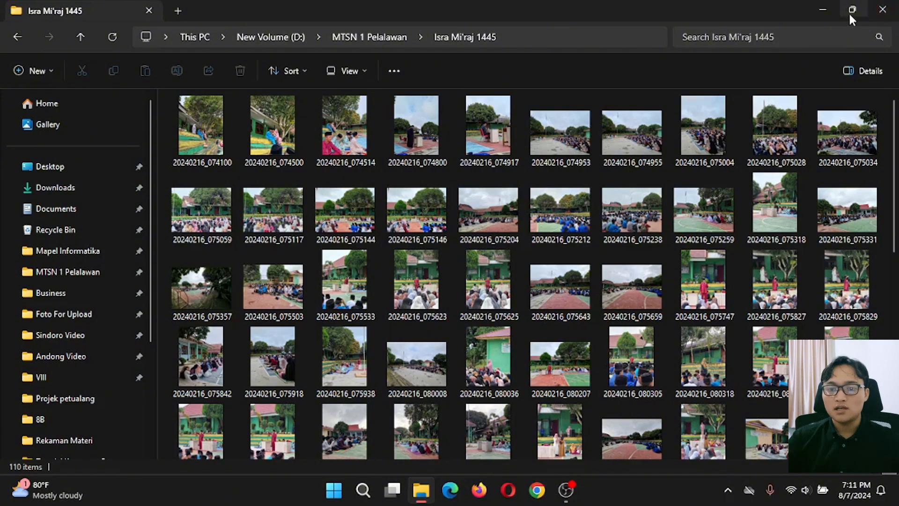
{"action": "mouse_move", "coordinate": [851, 16]}
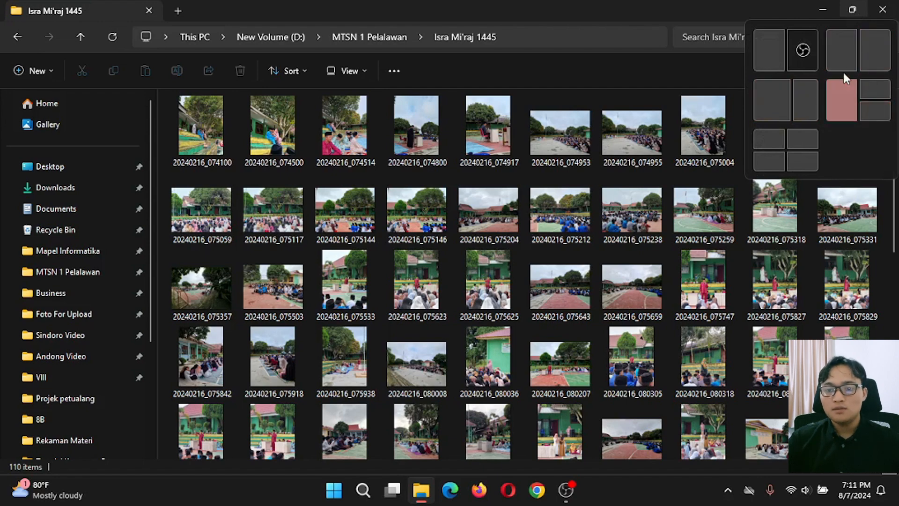
{"action": "left_click", "coordinate": [874, 50]}
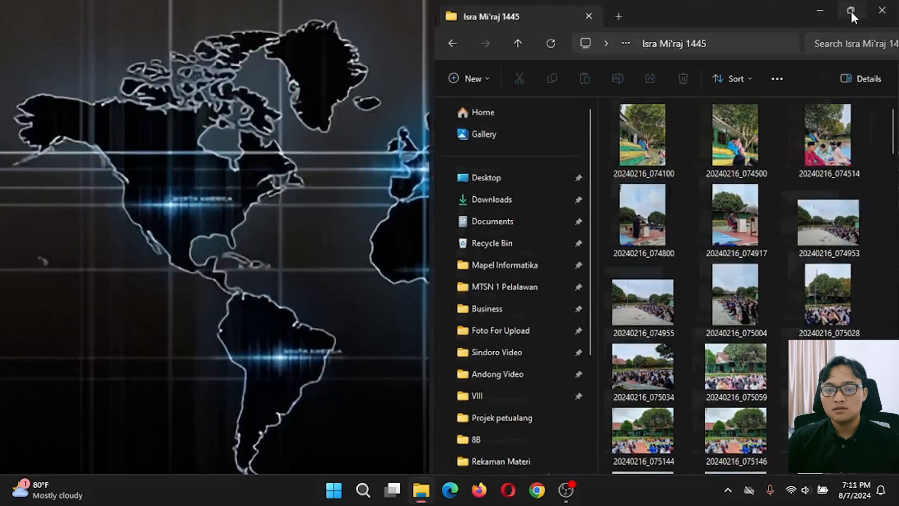
{"action": "left_click", "coordinate": [850, 10]}
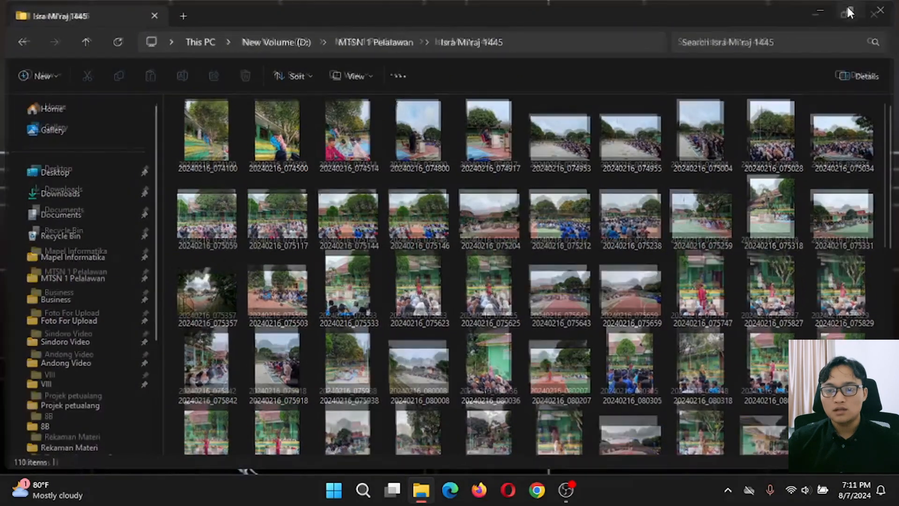
{"action": "mouse_move", "coordinate": [851, 14]}
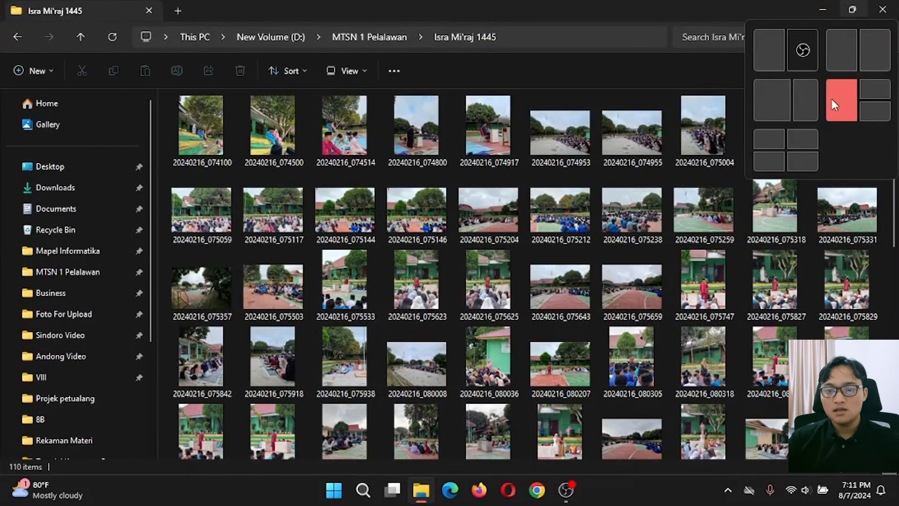
{"action": "left_click", "coordinate": [871, 91]}
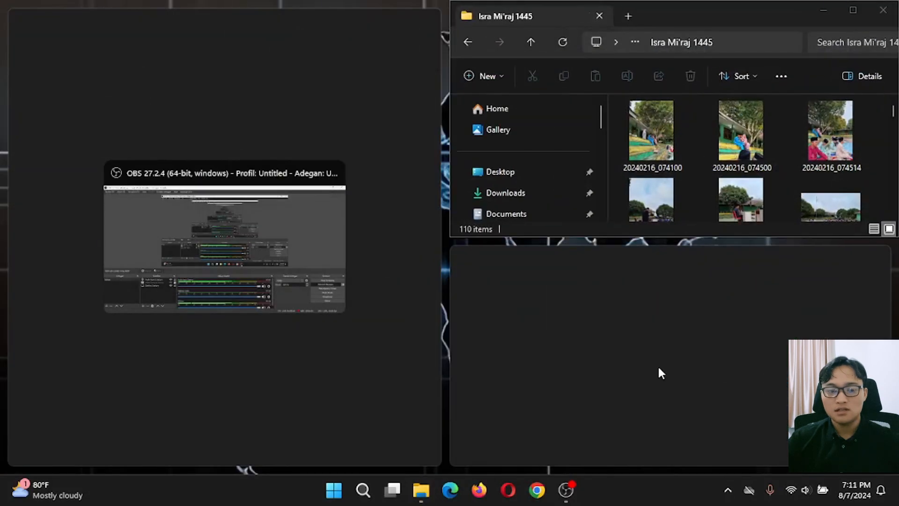
{"action": "left_click", "coordinate": [856, 9]}
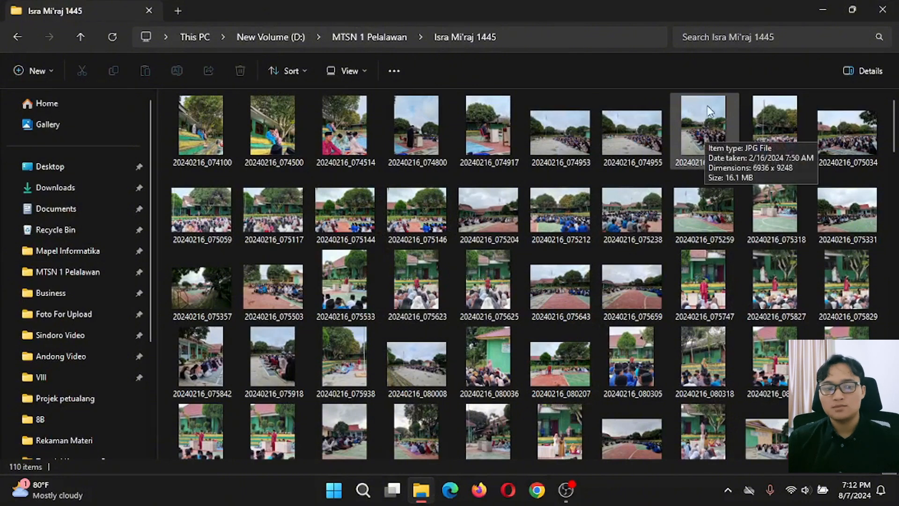
Step: Minimize the File Explorer window to the desktop, restore it, and close it
{"action": "left_click", "coordinate": [824, 10]}
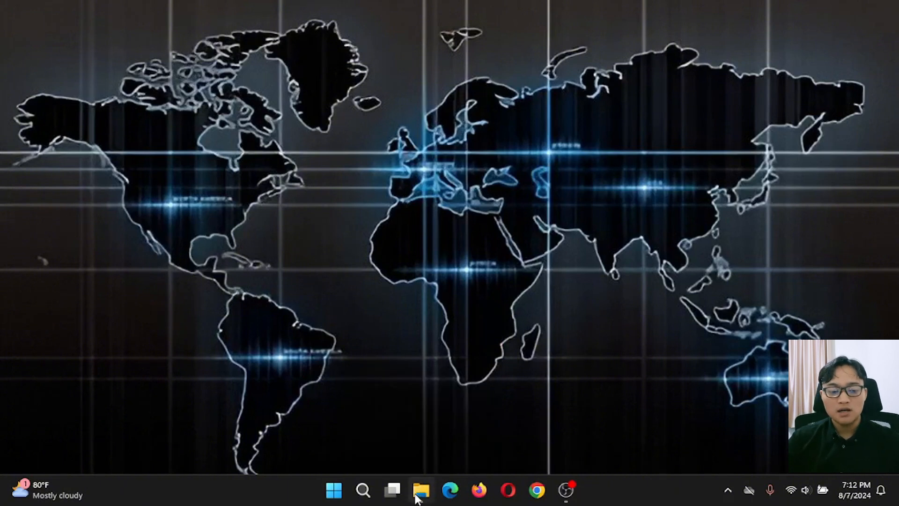
{"action": "mouse_move", "coordinate": [420, 503]}
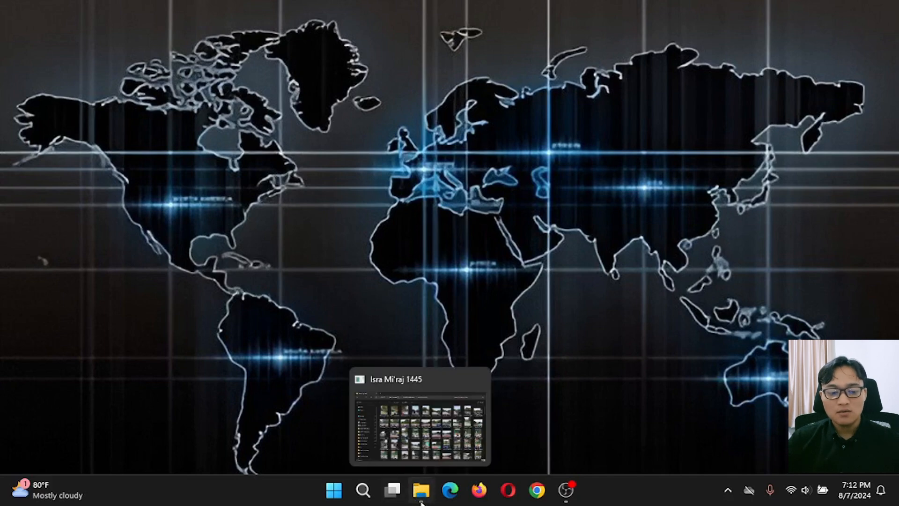
{"action": "left_click", "coordinate": [421, 500]}
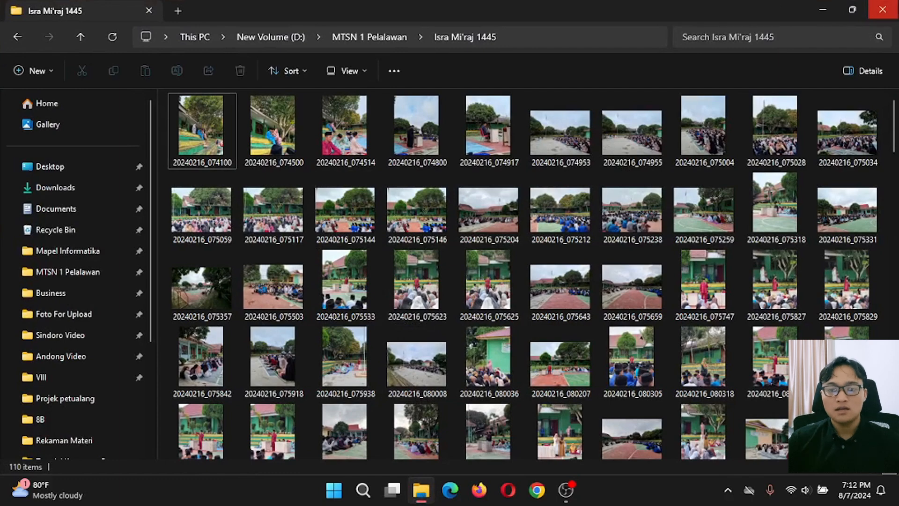
{"action": "left_click", "coordinate": [882, 9]}
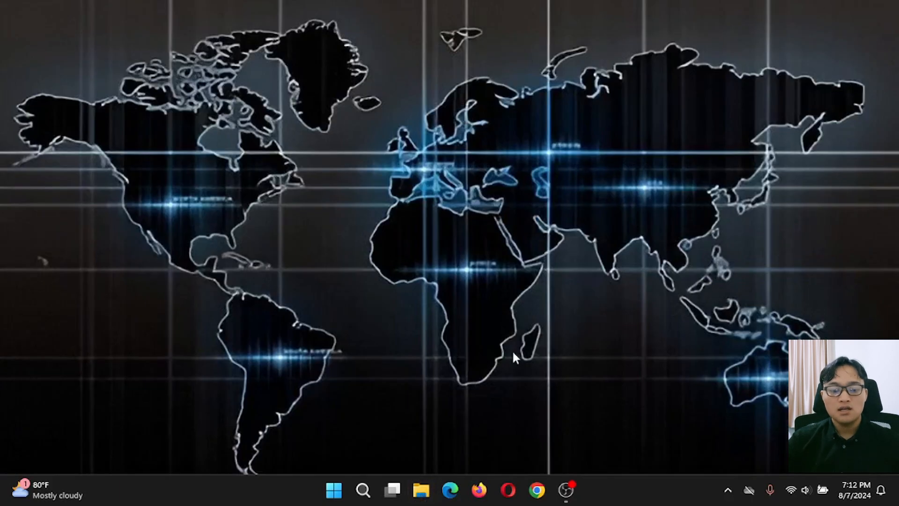
Step: Reopen File Explorer and open the Isra Mi'raj 1445 folder in MTSN 1 Pelalawan on New Volume (D:)
{"action": "left_click", "coordinate": [422, 501]}
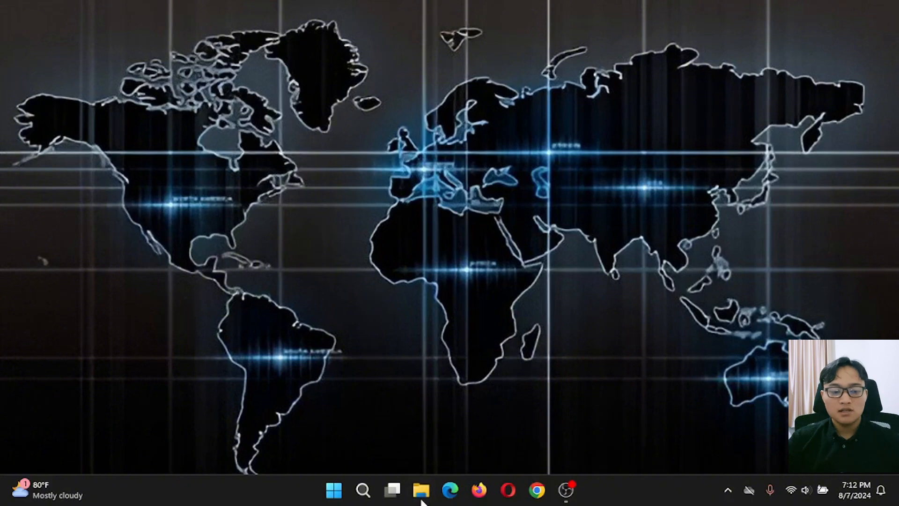
{"action": "scroll", "coordinate": [70, 328], "scroll_direction": "down", "scroll_amount": 4}
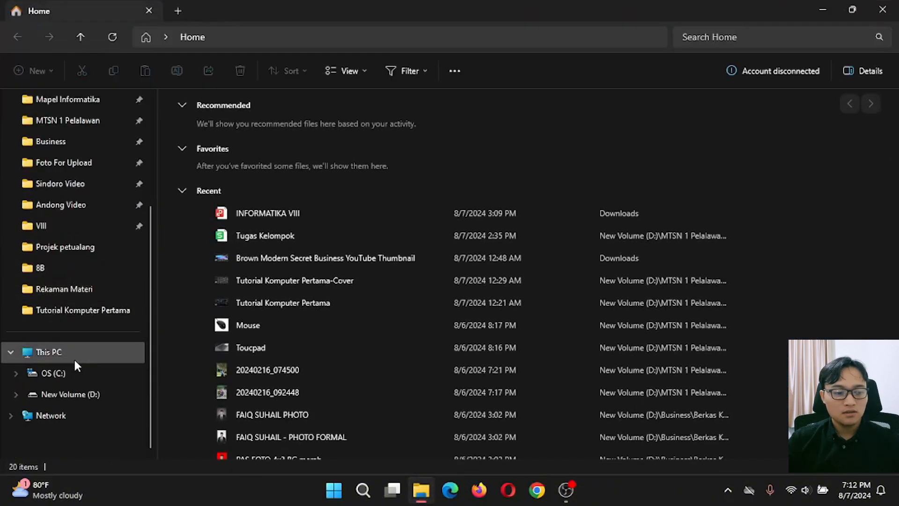
{"action": "left_click", "coordinate": [74, 356]}
{"action": "left_click", "coordinate": [407, 130]}
{"action": "double_click", "coordinate": [407, 128]}
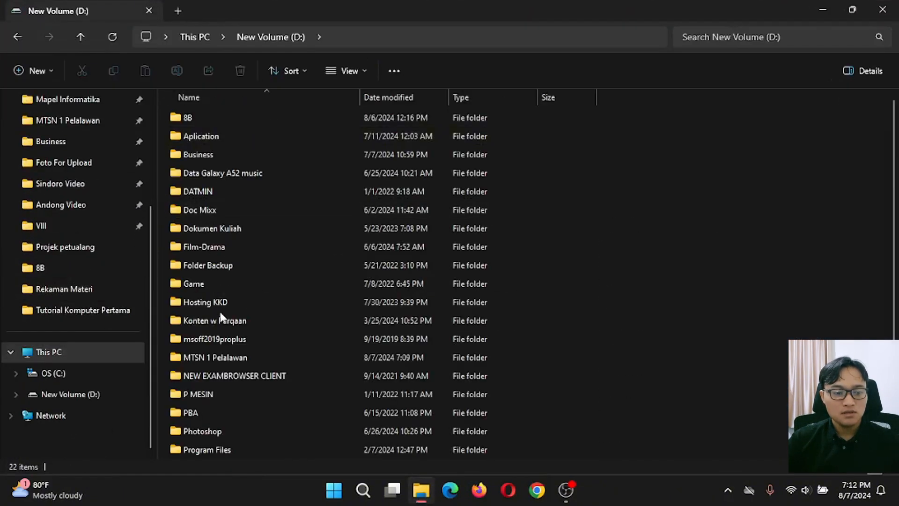
{"action": "left_click", "coordinate": [222, 356]}
{"action": "double_click", "coordinate": [222, 355]}
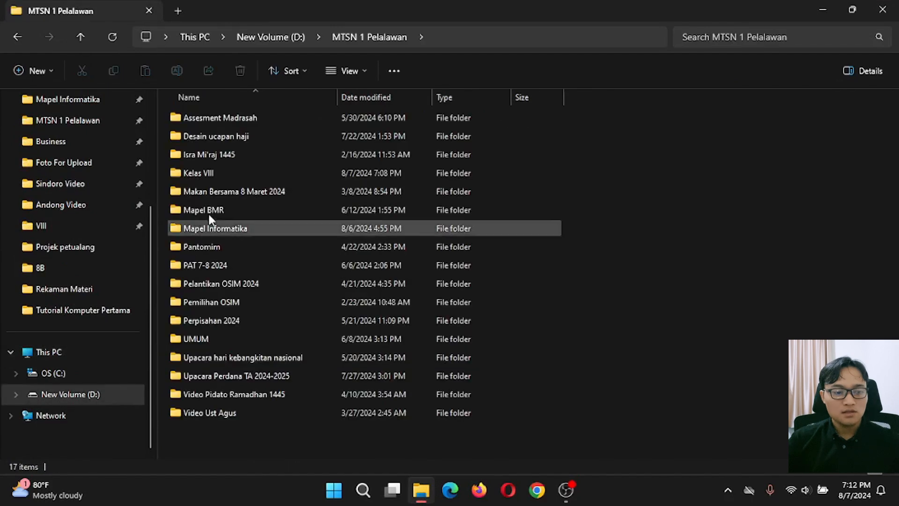
{"action": "double_click", "coordinate": [225, 156]}
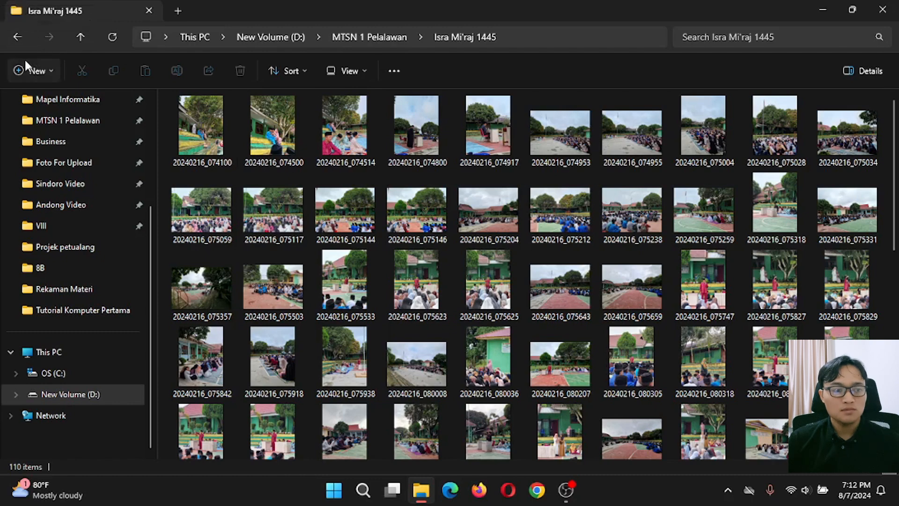
Step: Go back to MTSN 1 Pelalawan, open Isra Mi'raj 1445 again, and return to MTSN 1 Pelalawan
{"action": "left_click", "coordinate": [17, 37]}
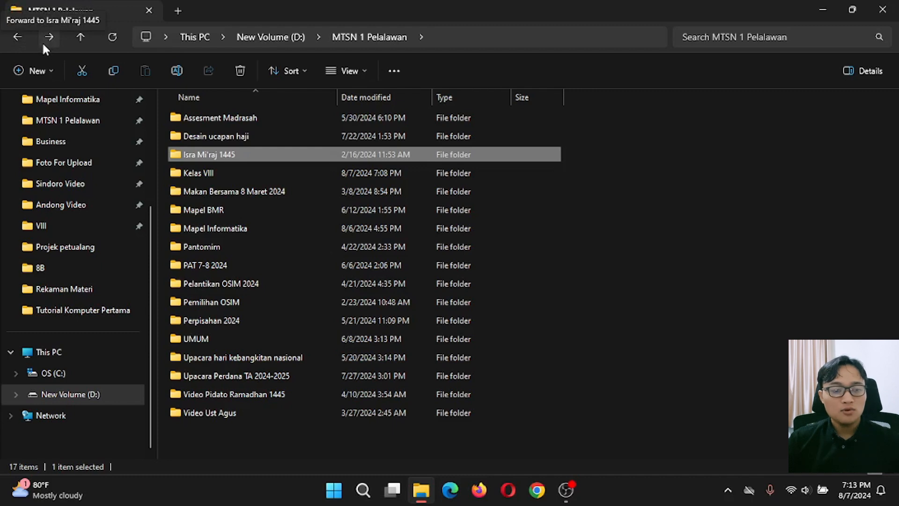
{"action": "double_click", "coordinate": [195, 156]}
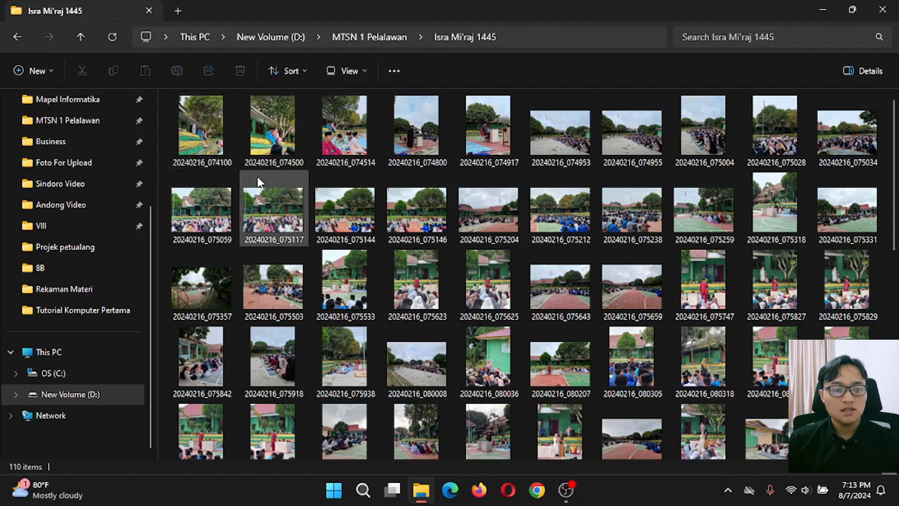
{"action": "mouse_move", "coordinate": [210, 125]}
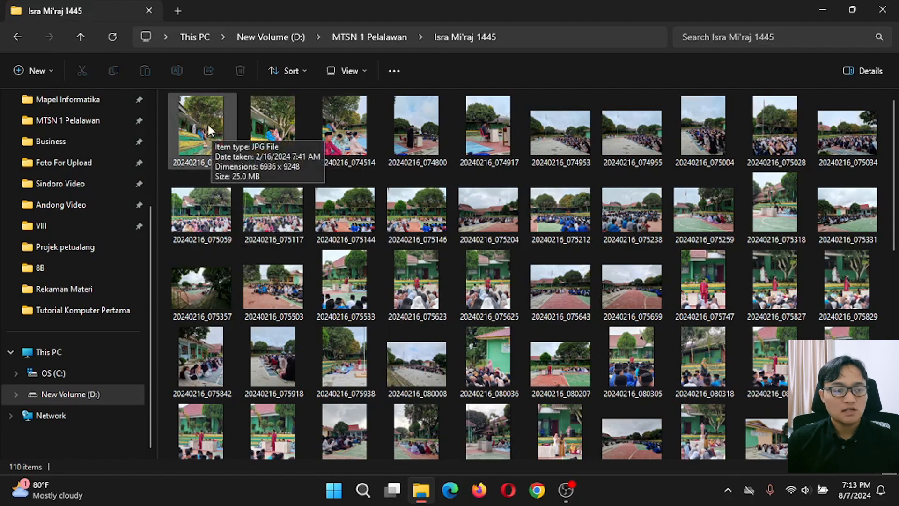
{"action": "left_click", "coordinate": [15, 41]}
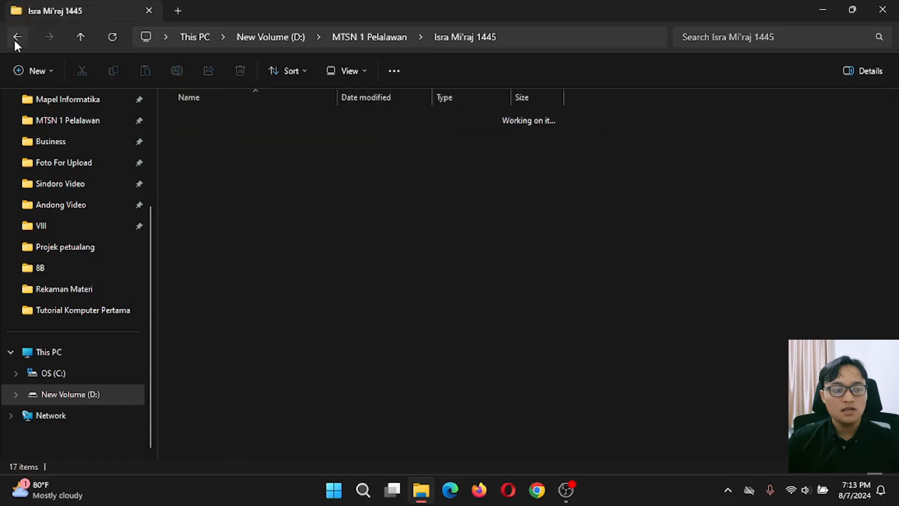
{"action": "mouse_move", "coordinate": [235, 156]}
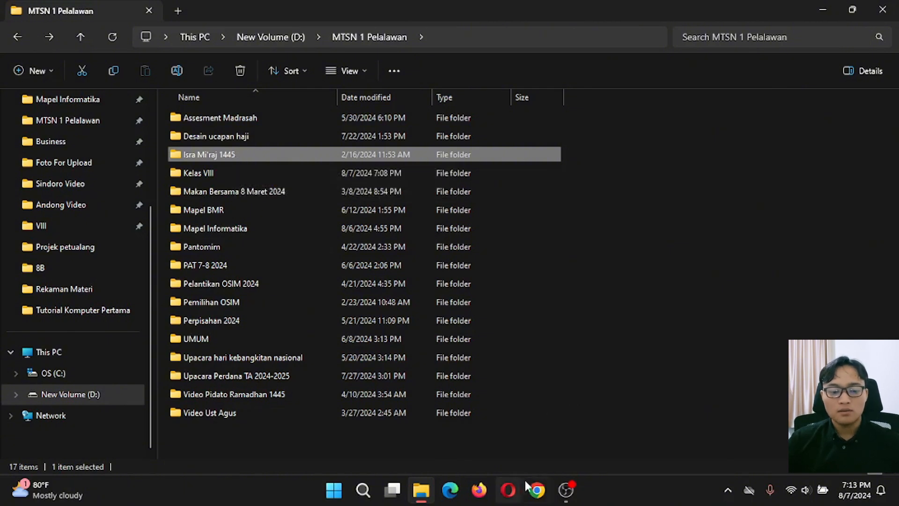
Step: Open Google Chrome with the Person 1 profile and close it again to return to File Explorer
{"action": "left_click", "coordinate": [536, 490]}
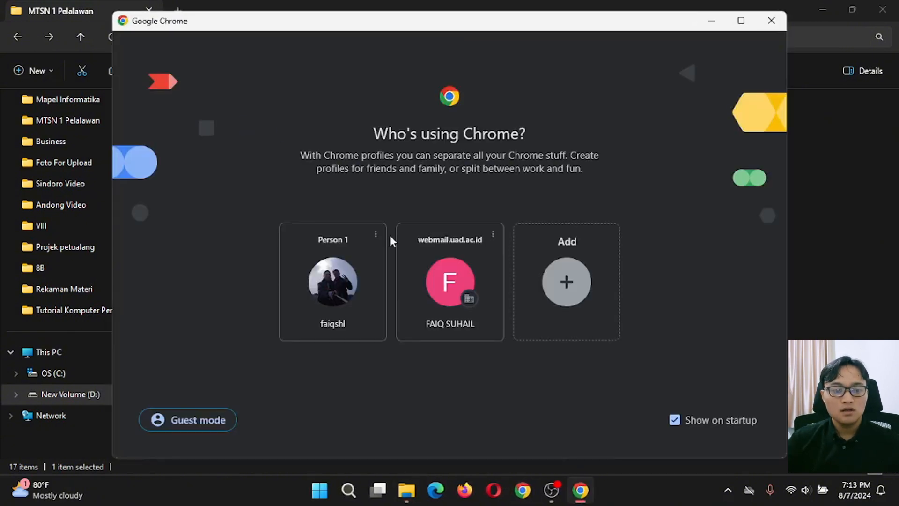
{"action": "left_click", "coordinate": [350, 271]}
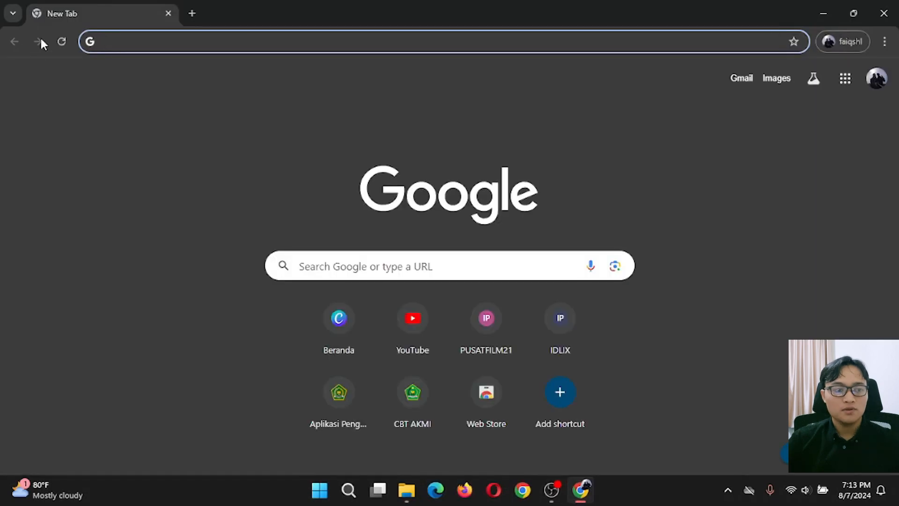
{"action": "left_click", "coordinate": [168, 14]}
{"action": "left_click", "coordinate": [586, 239]}
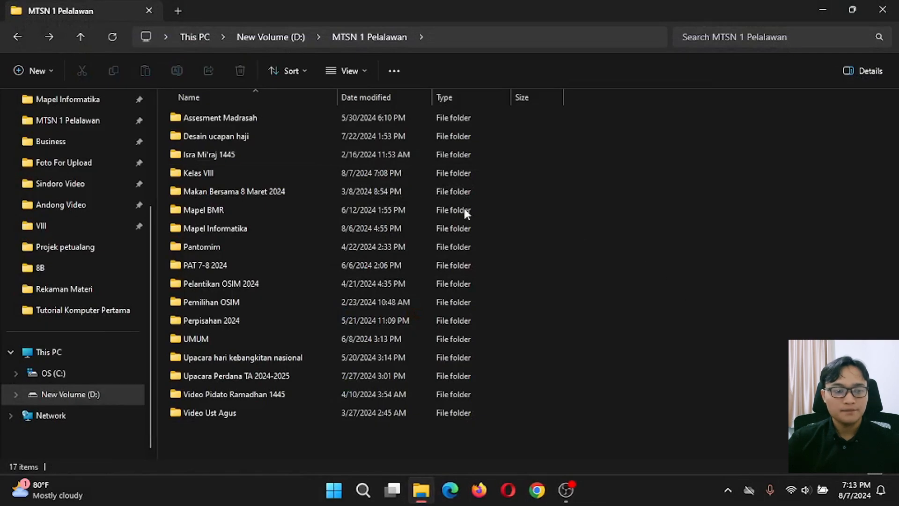
Step: Move up from MTSN 1 Pelalawan through New Volume (D:) to This PC, and go back to MTSN 1 Pelalawan
{"action": "left_click", "coordinate": [81, 37]}
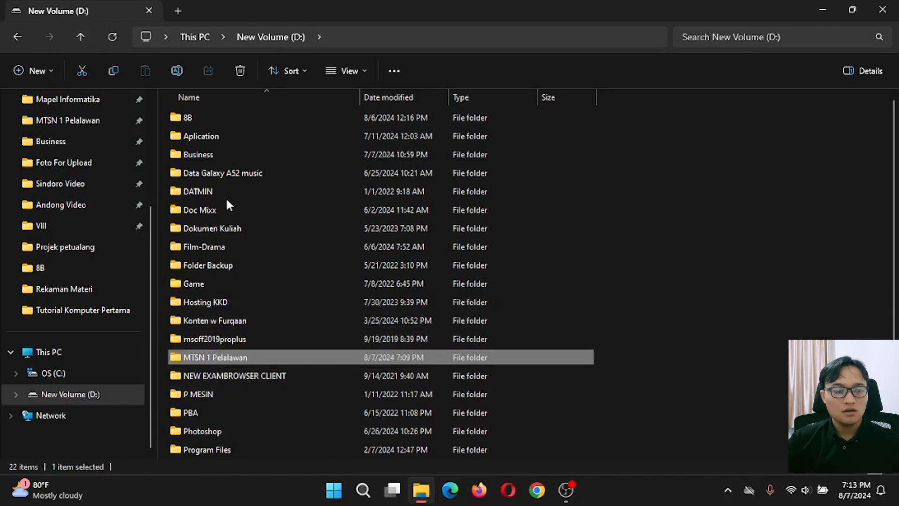
{"action": "left_click", "coordinate": [218, 137]}
{"action": "left_click", "coordinate": [78, 33]}
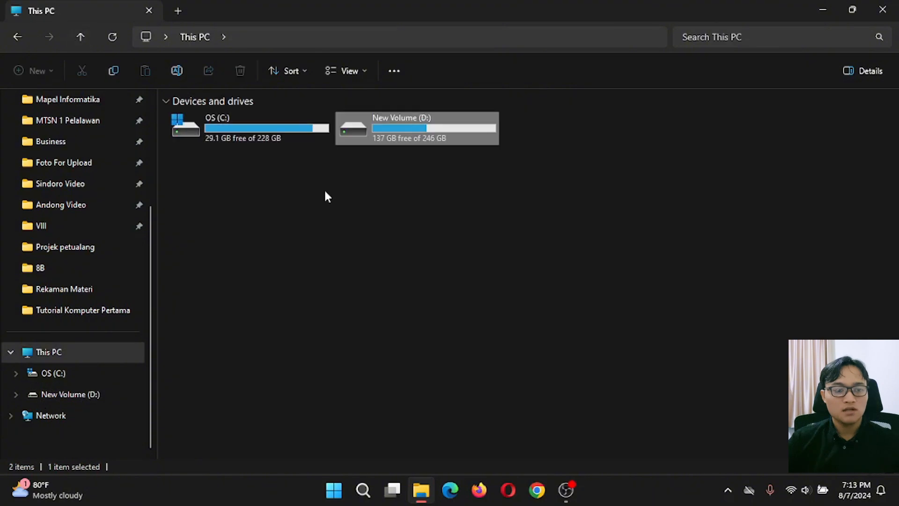
{"action": "left_click", "coordinate": [17, 36]}
{"action": "left_click", "coordinate": [17, 36]}
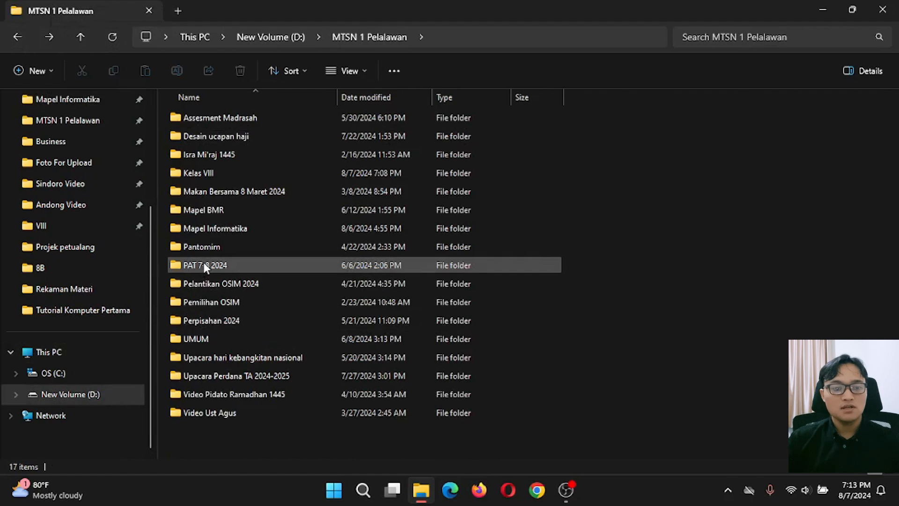
Step: Open the Isra Mi'raj 1445 folder, browse its photos, and refresh the folder view
{"action": "double_click", "coordinate": [232, 155]}
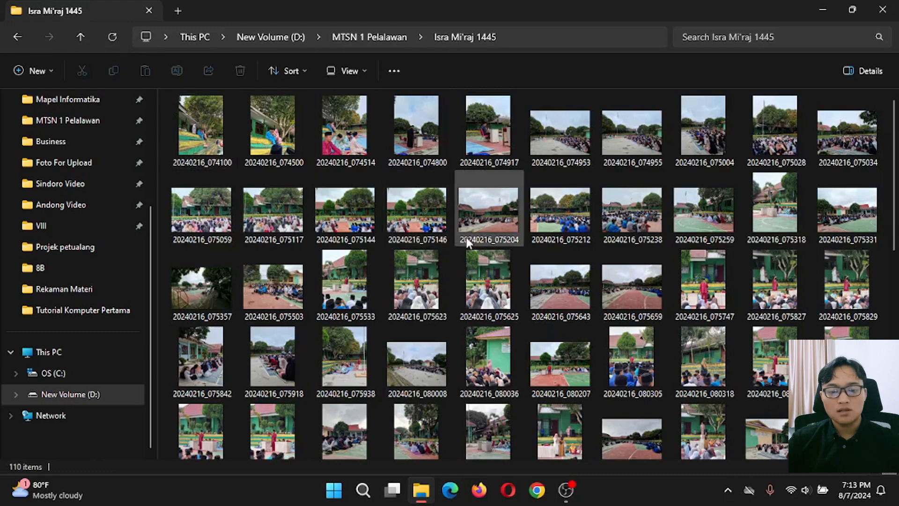
{"action": "scroll", "coordinate": [466, 239], "scroll_direction": "down", "scroll_amount": 5}
{"action": "scroll", "coordinate": [467, 237], "scroll_direction": "up", "scroll_amount": 5}
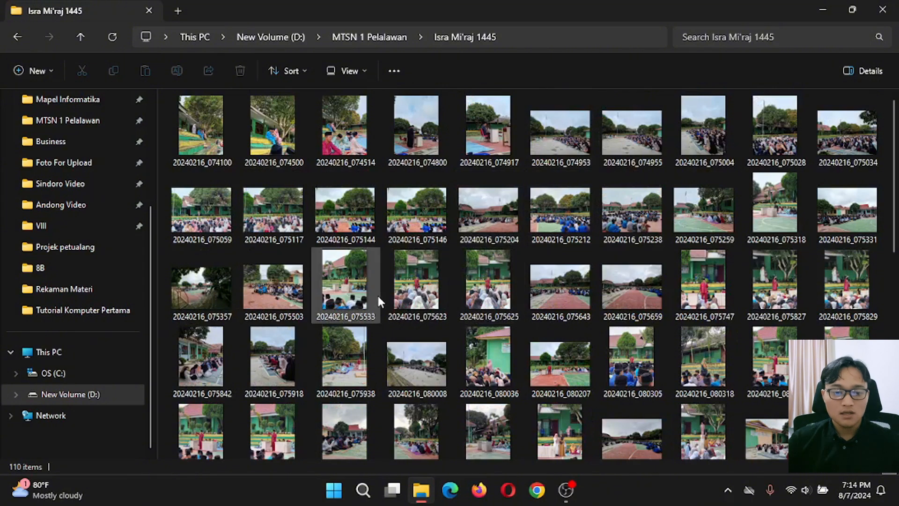
{"action": "scroll", "coordinate": [457, 290], "scroll_direction": "down", "scroll_amount": 5}
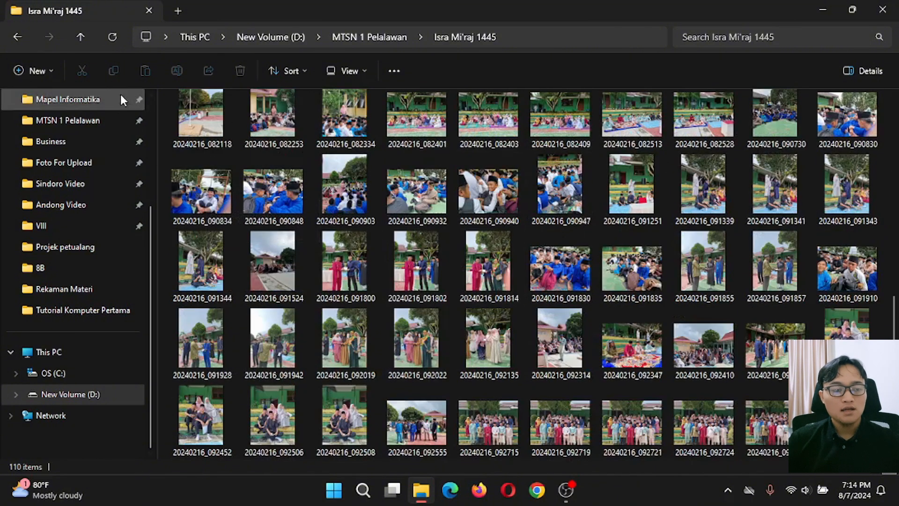
{"action": "left_click", "coordinate": [109, 39]}
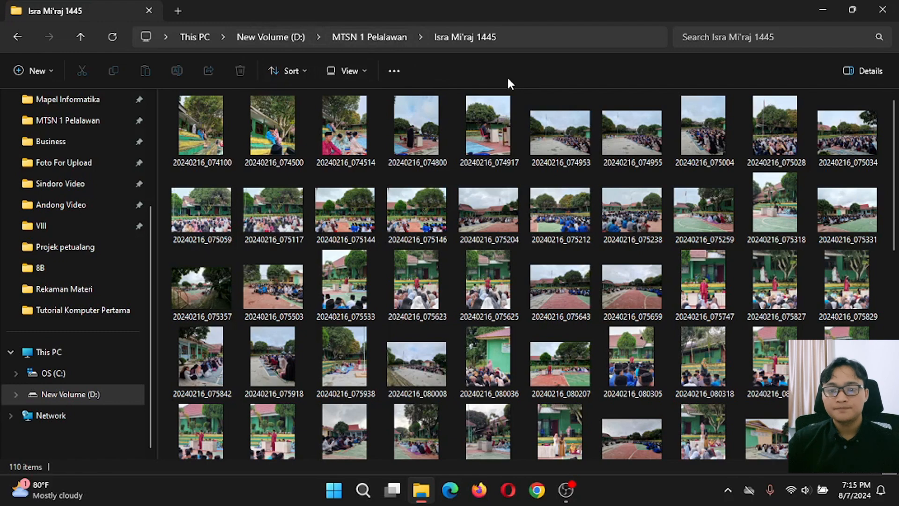
Step: Search the Isra Mi'raj 1445 folder for 0821, and clear the search to return to all photos
{"action": "left_click", "coordinate": [737, 45]}
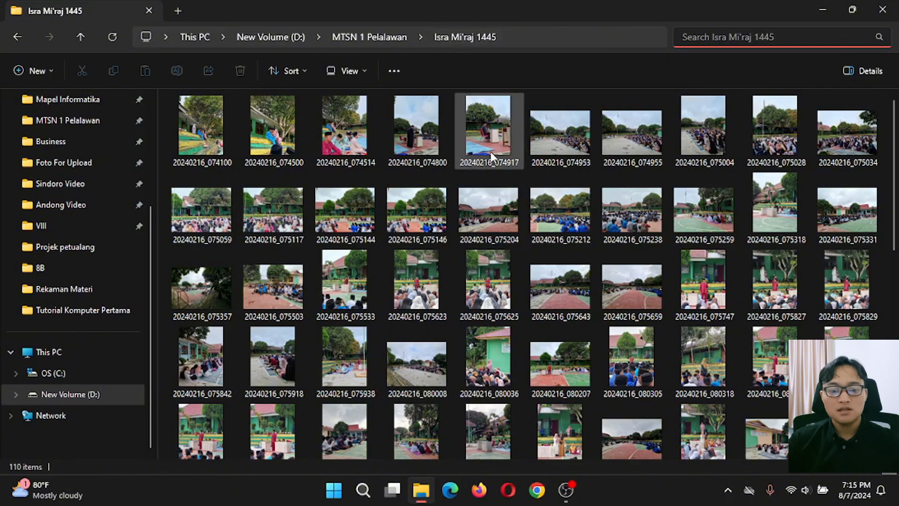
{"action": "scroll", "coordinate": [485, 253], "scroll_direction": "down", "scroll_amount": 10}
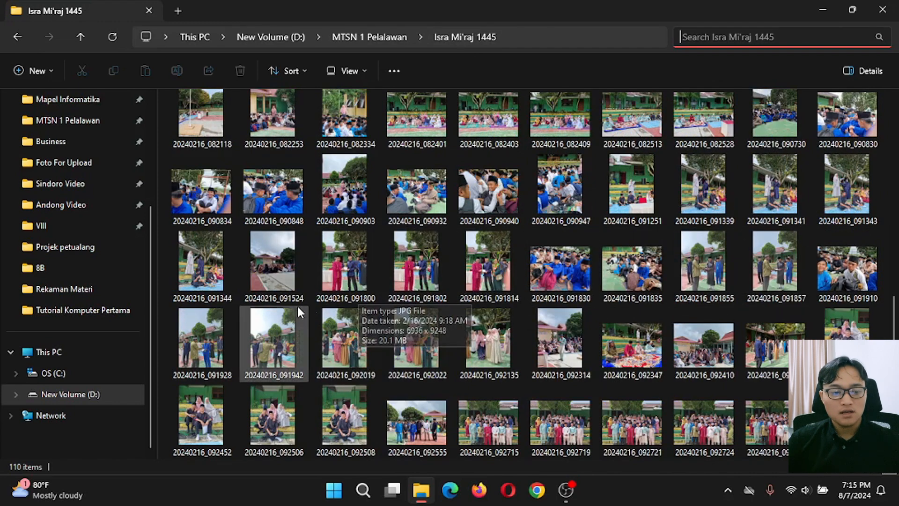
{"action": "scroll", "coordinate": [281, 268], "scroll_direction": "up", "scroll_amount": 3}
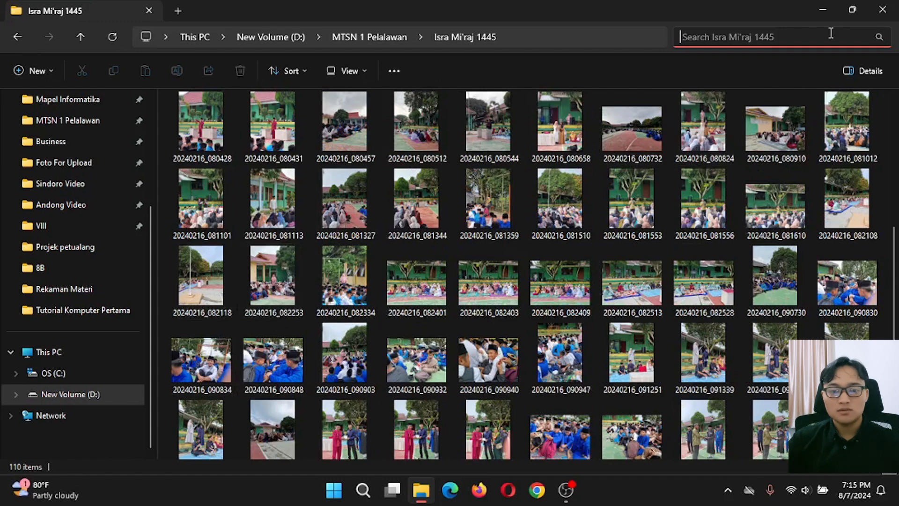
{"action": "scroll", "coordinate": [734, 132], "scroll_direction": "up", "scroll_amount": 5}
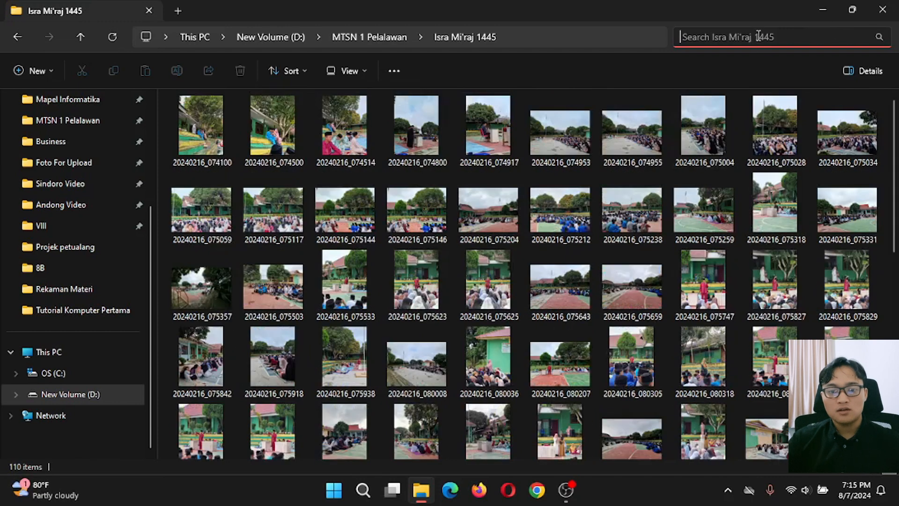
{"action": "type", "text": "0821"}
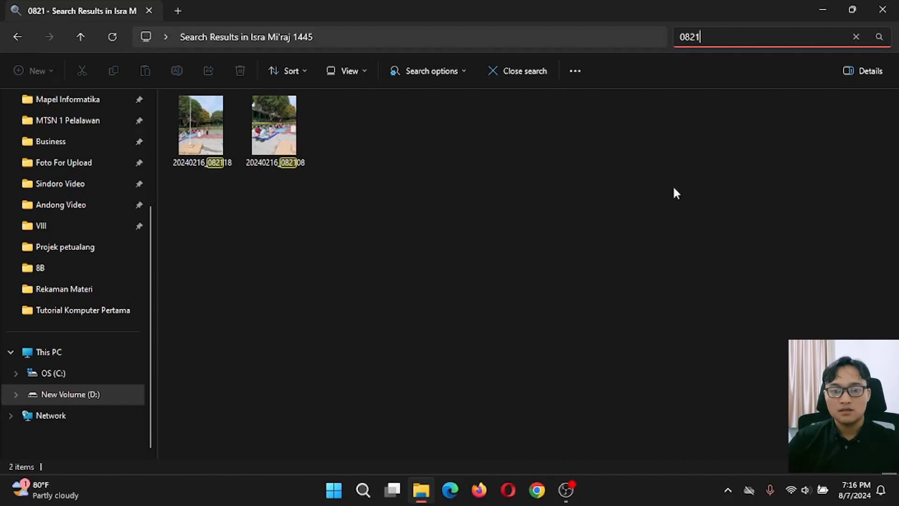
{"action": "left_click", "coordinate": [855, 37]}
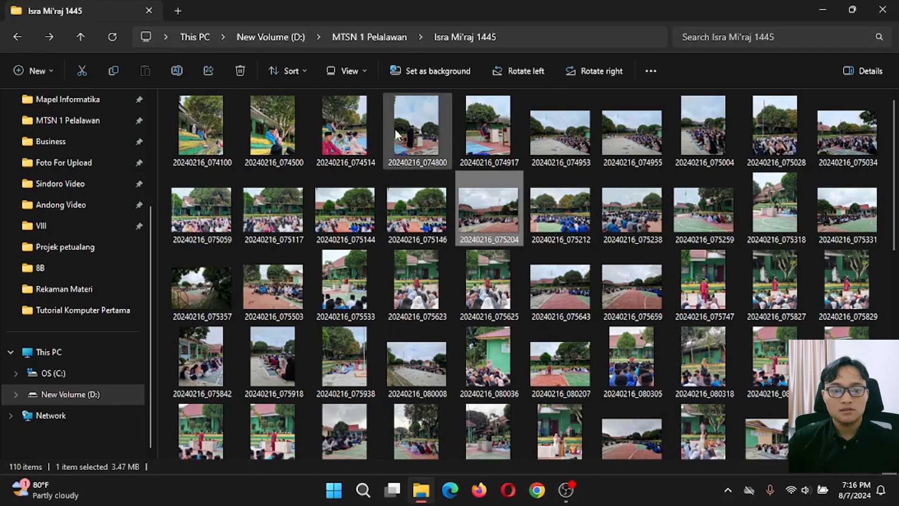
Step: Select photo 20240216_074100, and view the list of new item types that can be created in this folder
{"action": "left_click", "coordinate": [395, 134]}
{"action": "left_click", "coordinate": [195, 142]}
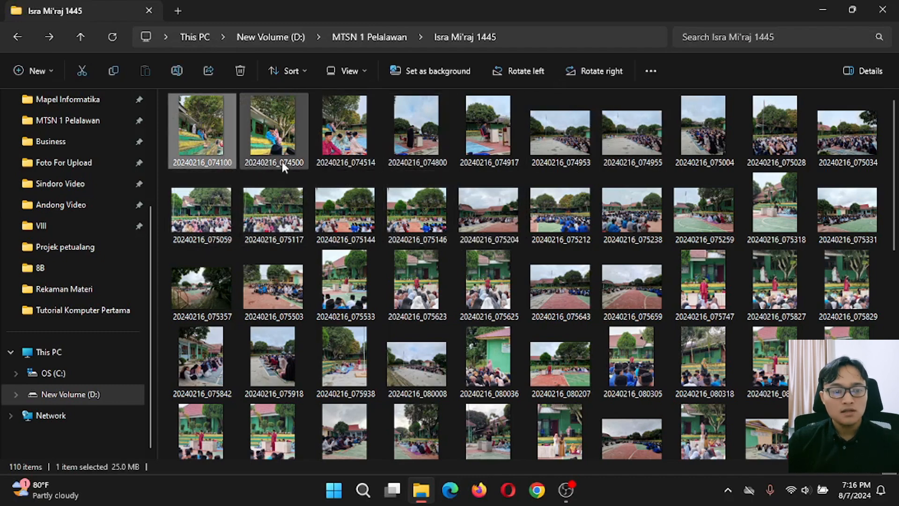
{"action": "left_click", "coordinate": [274, 135]}
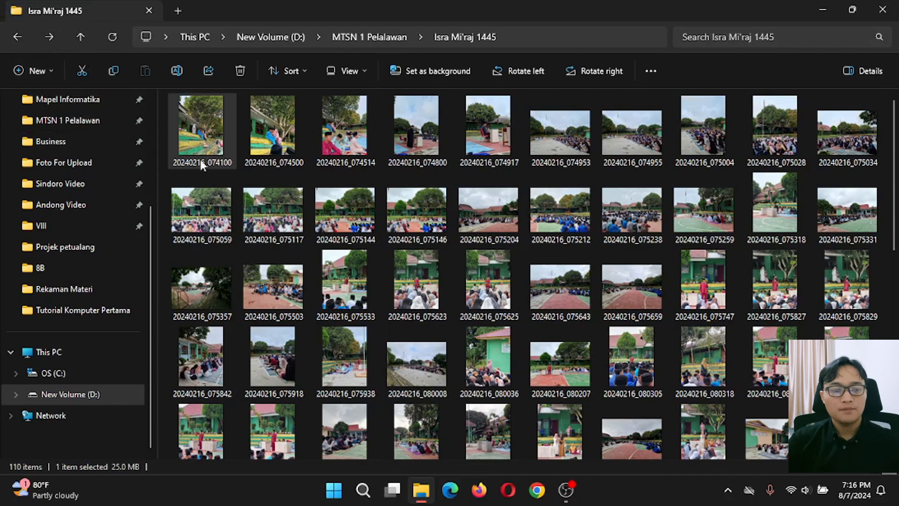
{"action": "scroll", "coordinate": [89, 171], "scroll_direction": "up", "scroll_amount": 2}
{"action": "scroll", "coordinate": [60, 170], "scroll_direction": "up", "scroll_amount": 2}
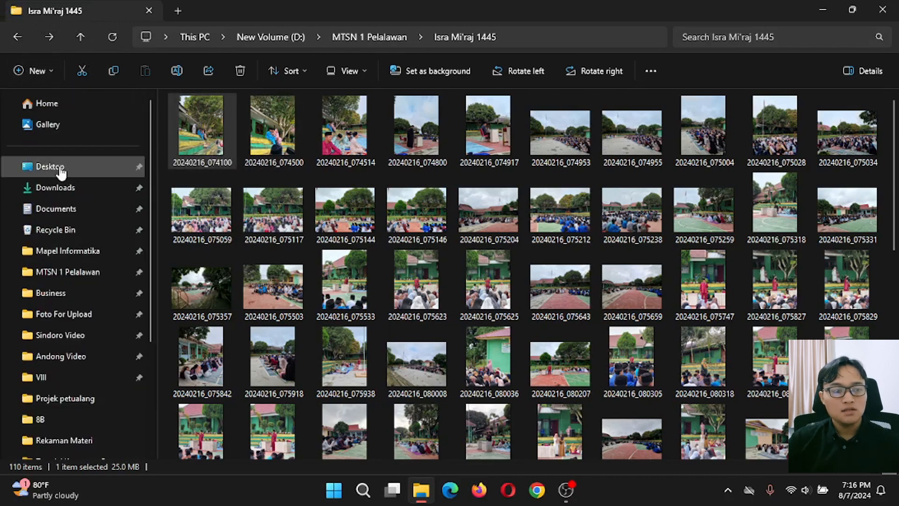
{"action": "left_click", "coordinate": [38, 72]}
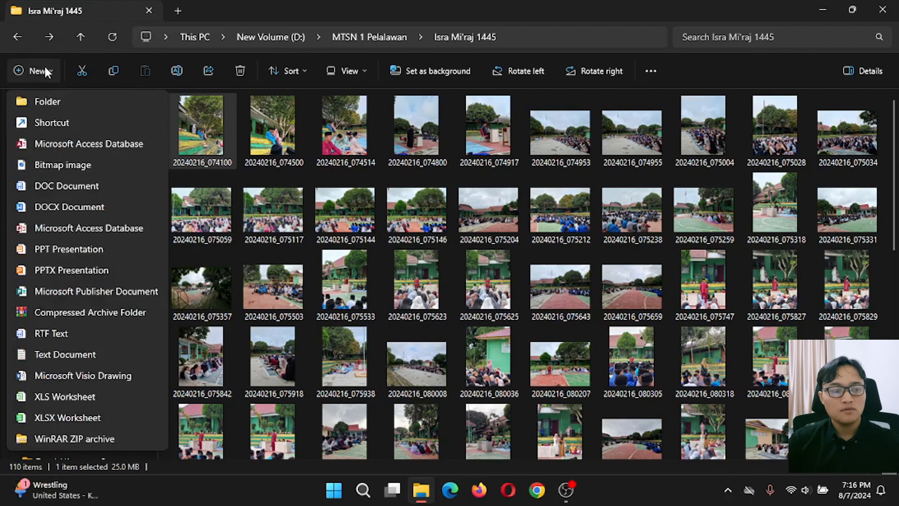
{"action": "left_click", "coordinate": [47, 73]}
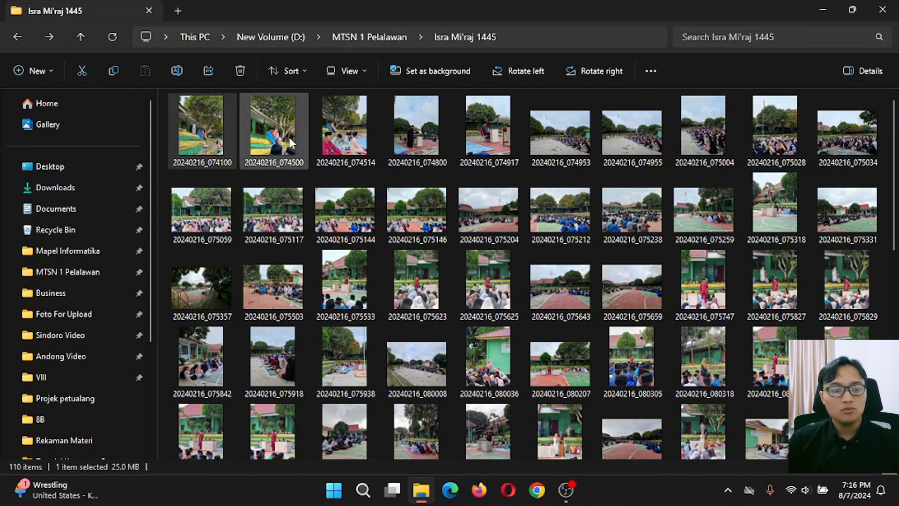
Step: Copy photo 20240216_074100 to the clipboard
{"action": "left_click", "coordinate": [269, 137]}
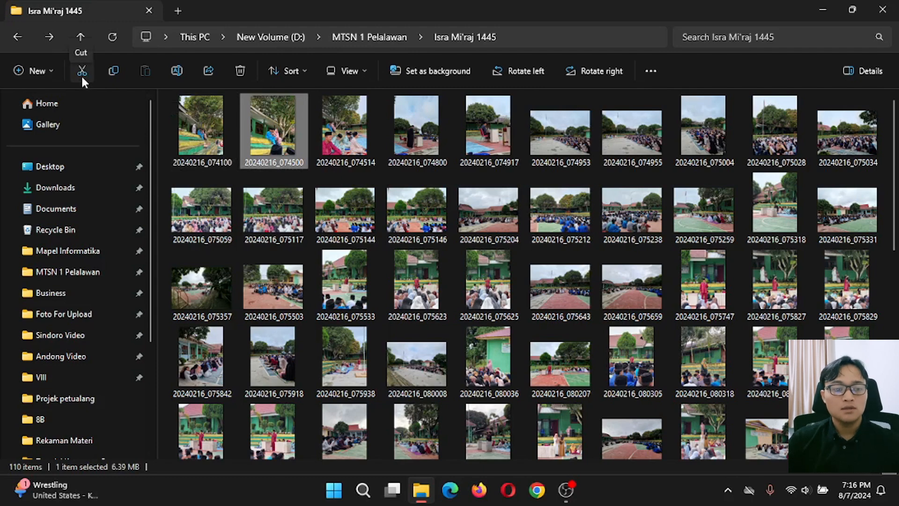
{"action": "left_click", "coordinate": [207, 148]}
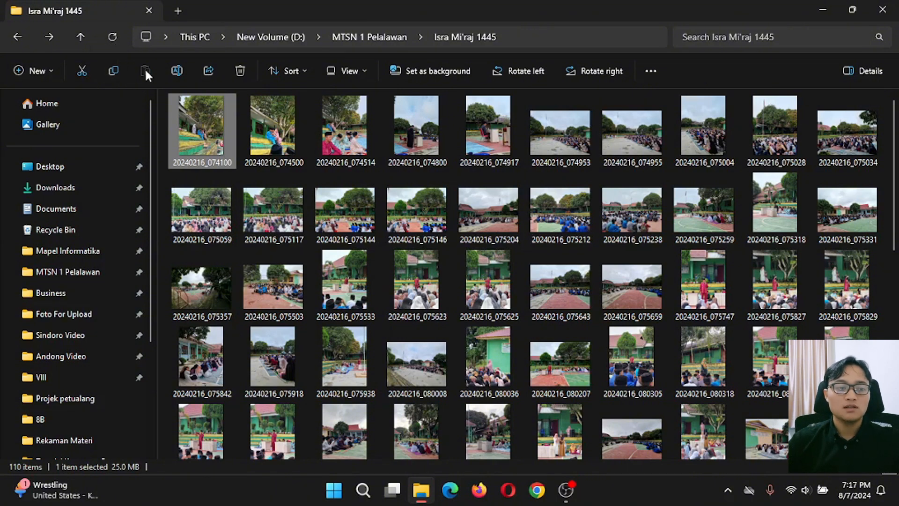
{"action": "left_click", "coordinate": [281, 132]}
{"action": "left_click", "coordinate": [197, 139]}
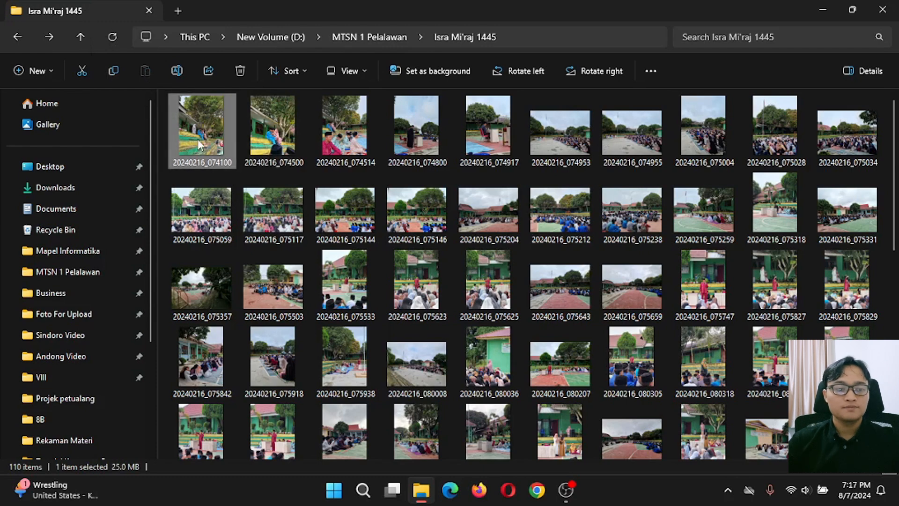
{"action": "left_click", "coordinate": [116, 71]}
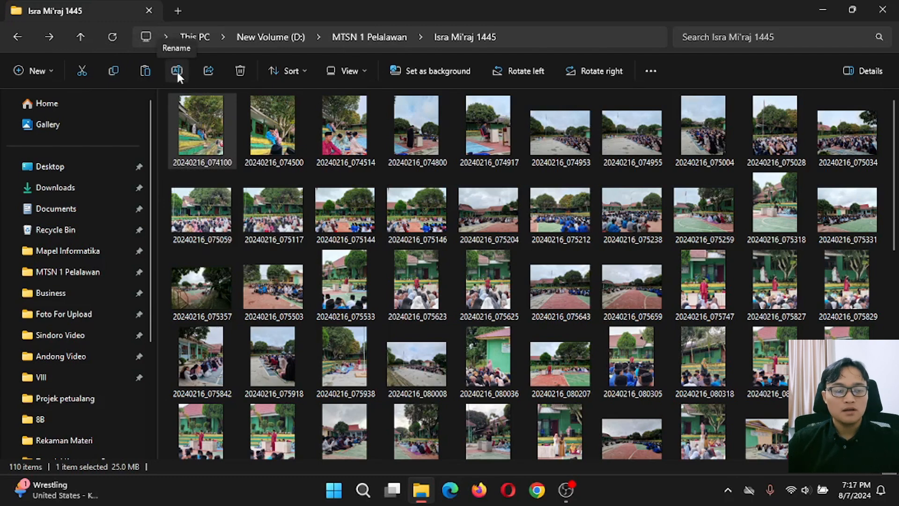
Step: Open the name of photo 20240216_074100 for editing, cancel, and open the name for editing again
{"action": "mouse_move", "coordinate": [212, 162]}
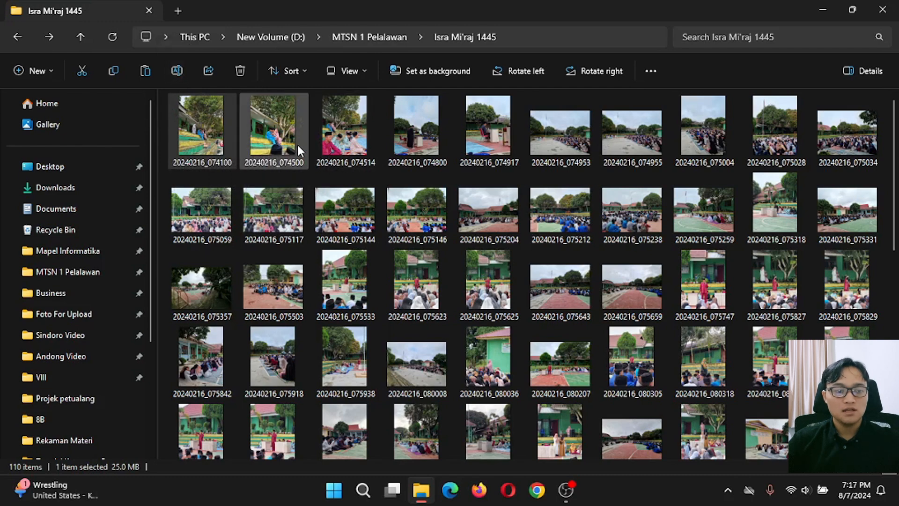
{"action": "left_click", "coordinate": [175, 69]}
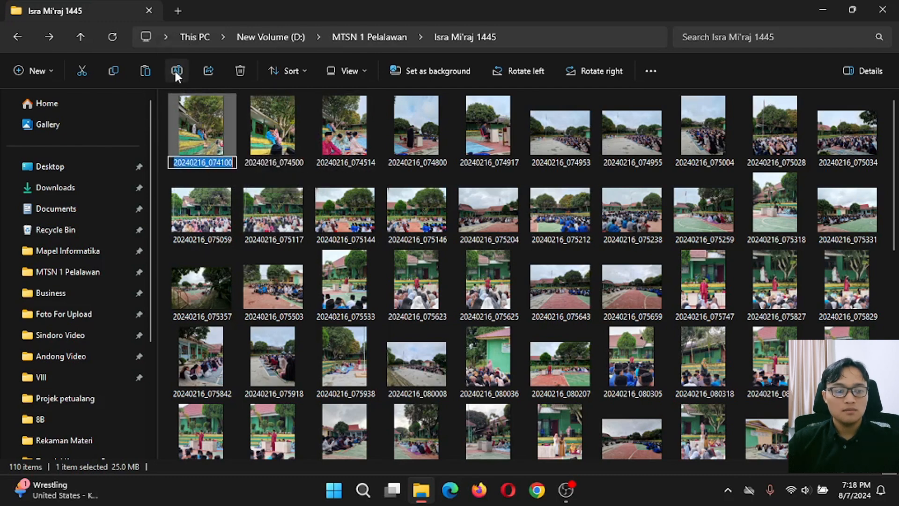
{"action": "left_click", "coordinate": [273, 146]}
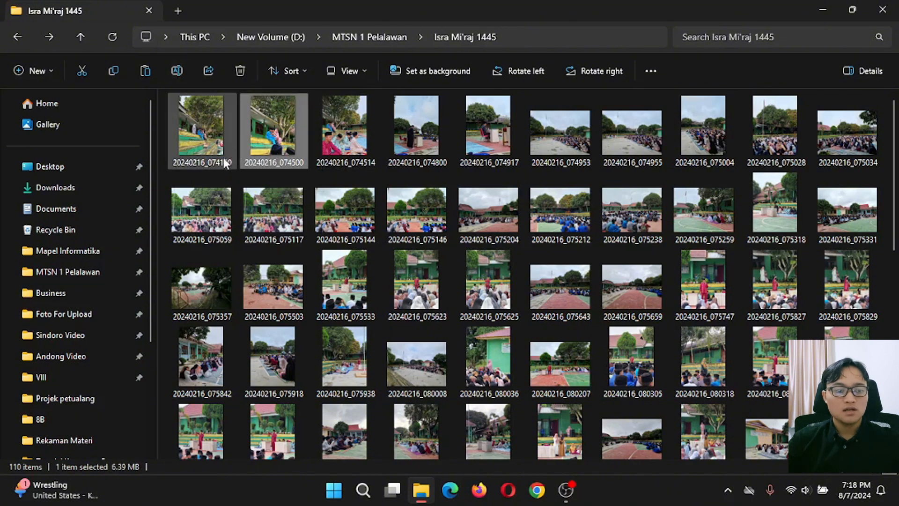
{"action": "left_click", "coordinate": [197, 139]}
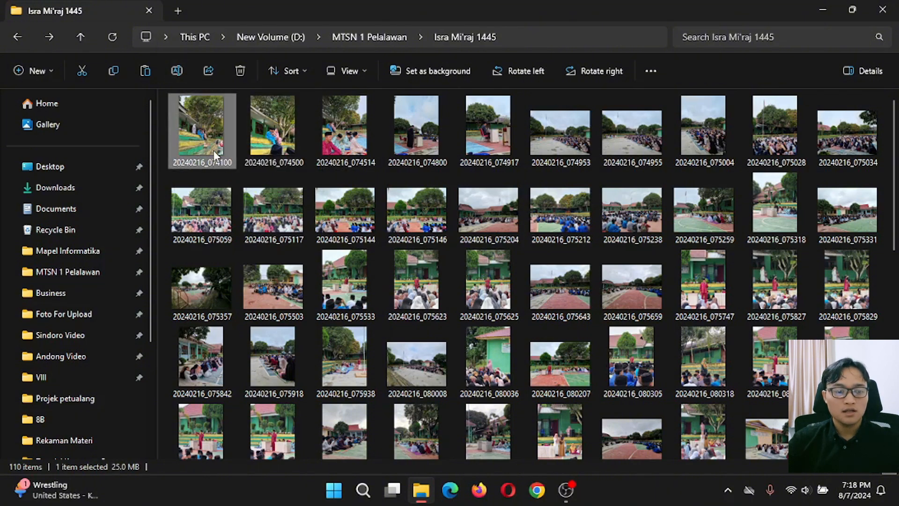
{"action": "left_click", "coordinate": [223, 161]}
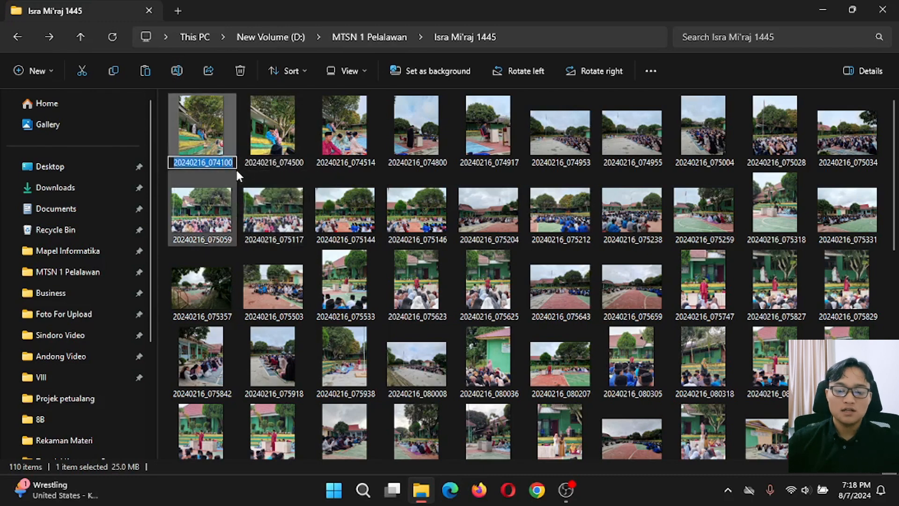
Step: View the sharing options for photo 20240216_074500, close them, and clear the photo selection
{"action": "left_click", "coordinate": [249, 117]}
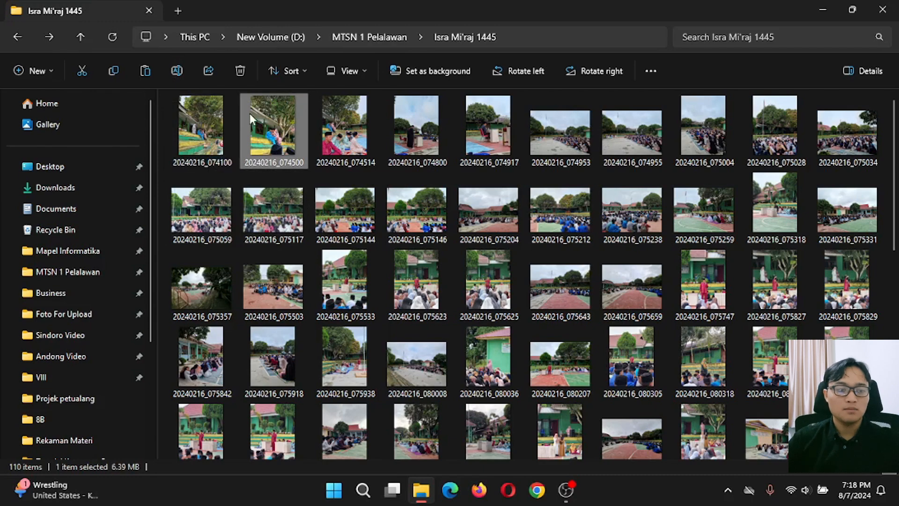
{"action": "left_click", "coordinate": [209, 72]}
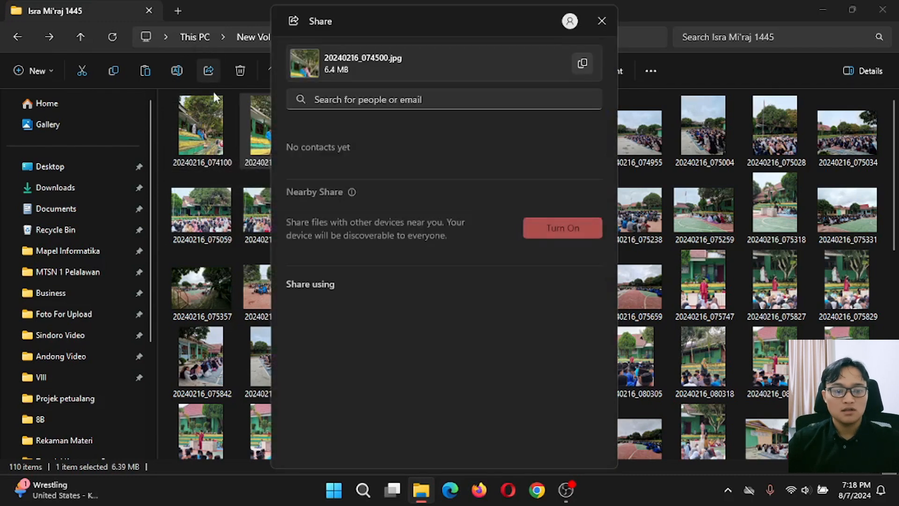
{"action": "left_click", "coordinate": [602, 22]}
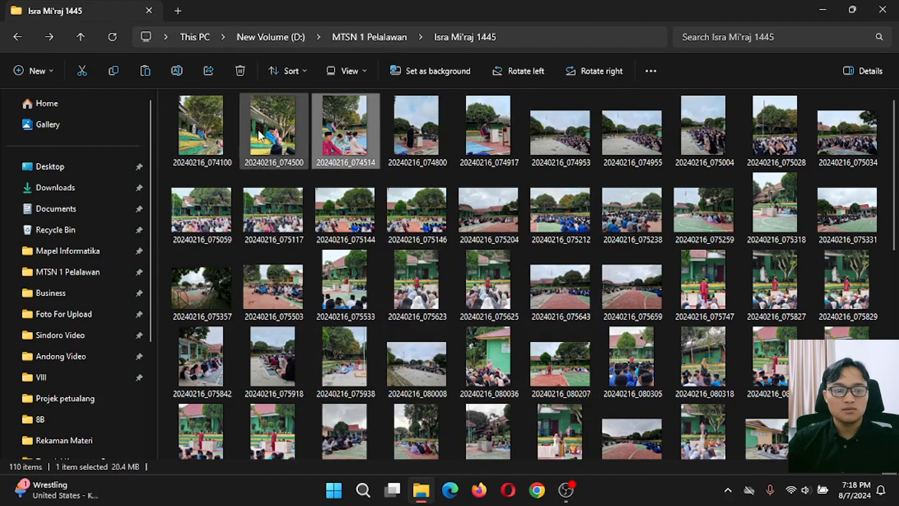
{"action": "left_click", "coordinate": [161, 133]}
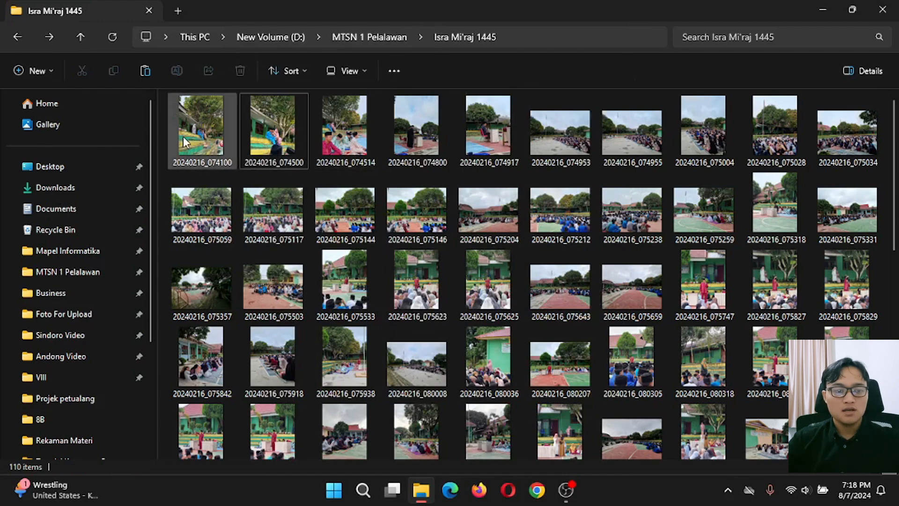
Step: View the folder's sort options without changing the order, and select photo 20240216_074100
{"action": "left_click", "coordinate": [184, 135]}
{"action": "left_click", "coordinate": [304, 74]}
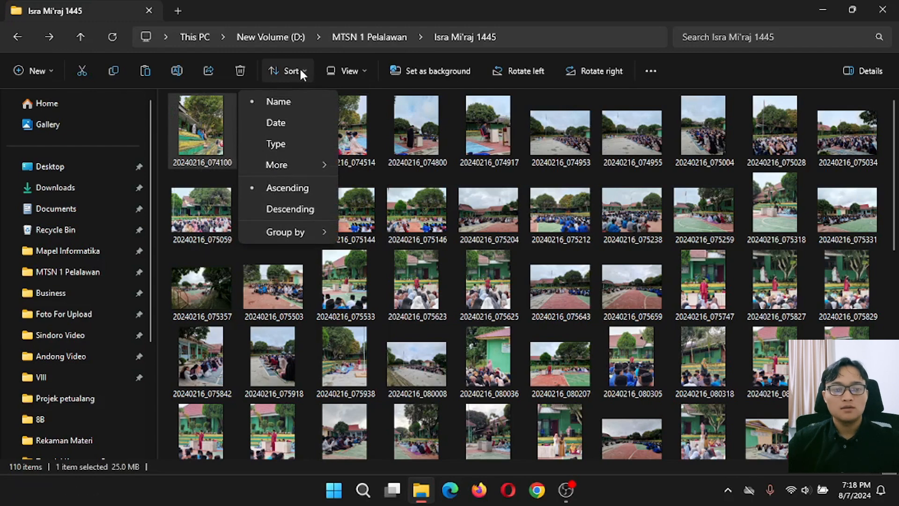
{"action": "left_click", "coordinate": [299, 67]}
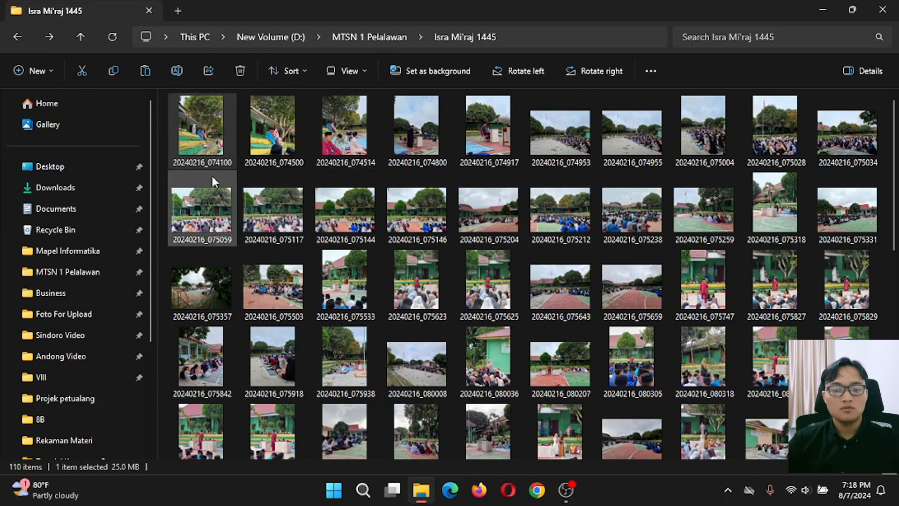
{"action": "scroll", "coordinate": [347, 208], "scroll_direction": "down", "scroll_amount": 5}
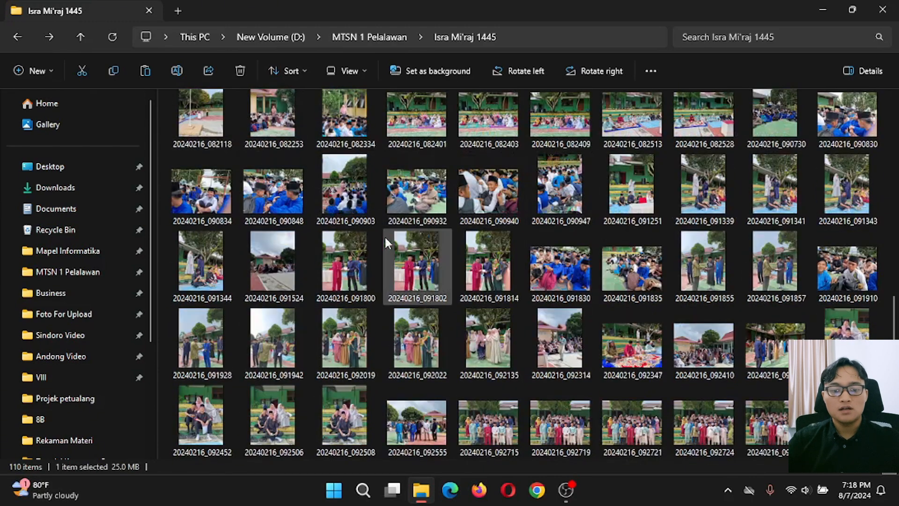
{"action": "scroll", "coordinate": [328, 237], "scroll_direction": "up", "scroll_amount": 5}
{"action": "left_click", "coordinate": [285, 66]}
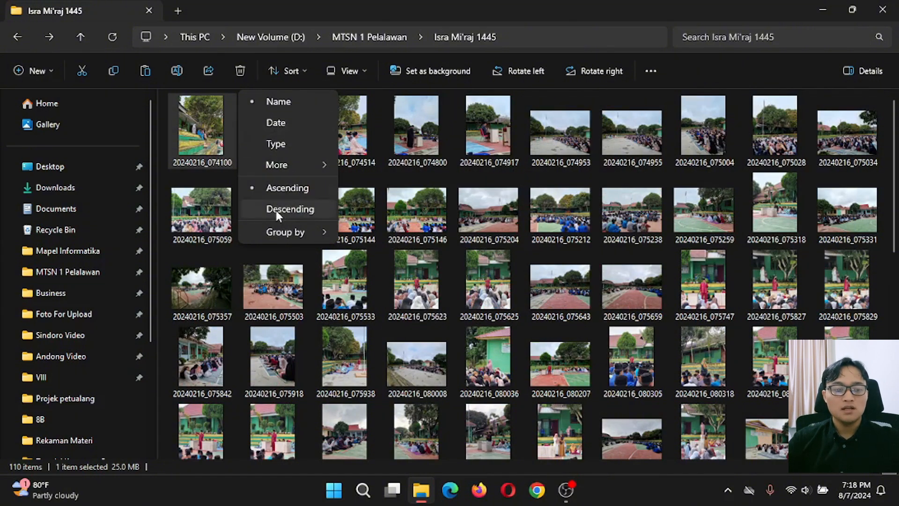
{"action": "left_click", "coordinate": [296, 71]}
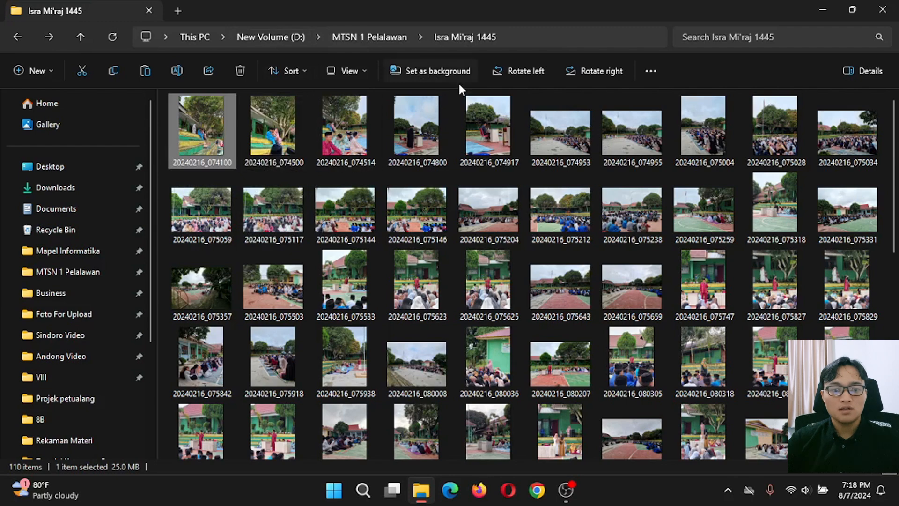
{"action": "left_click", "coordinate": [286, 146]}
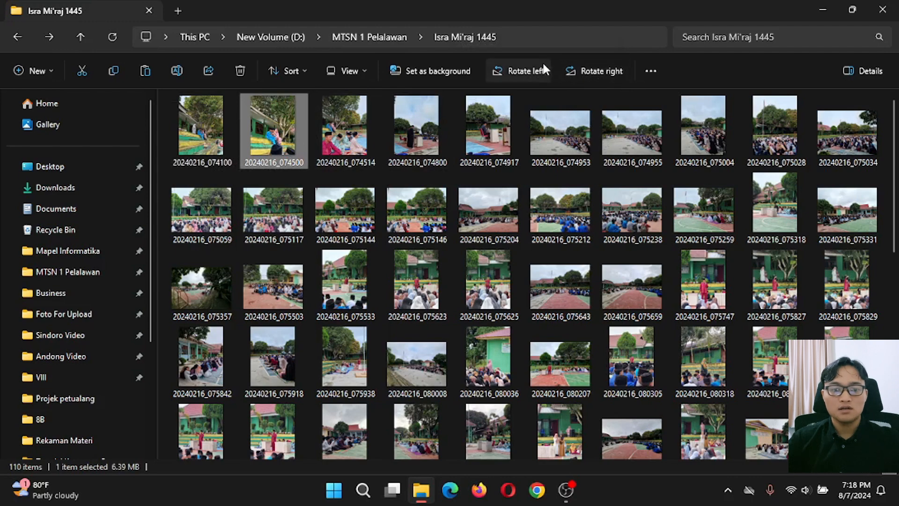
{"action": "left_click", "coordinate": [185, 149]}
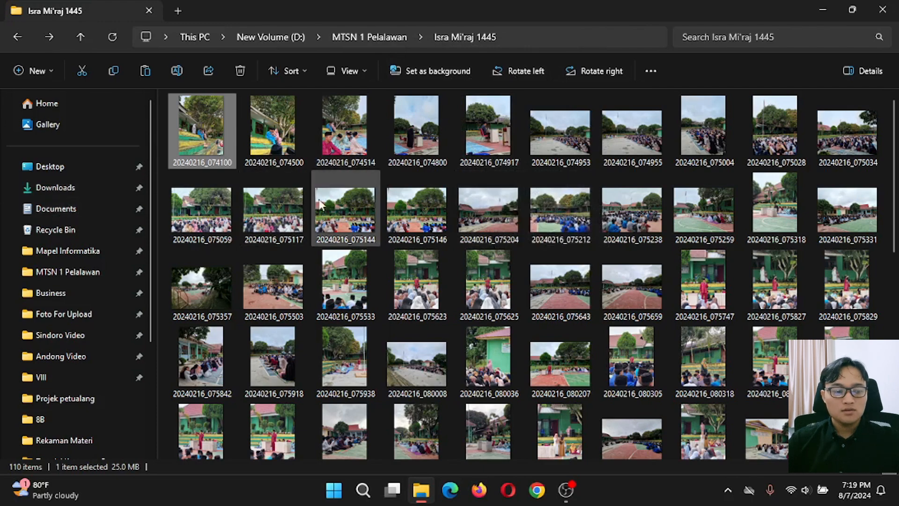
{"action": "scroll", "coordinate": [108, 255], "scroll_direction": "down", "scroll_amount": 2}
{"action": "scroll", "coordinate": [118, 252], "scroll_direction": "down", "scroll_amount": 2}
{"action": "scroll", "coordinate": [118, 252], "scroll_direction": "up", "scroll_amount": 5}
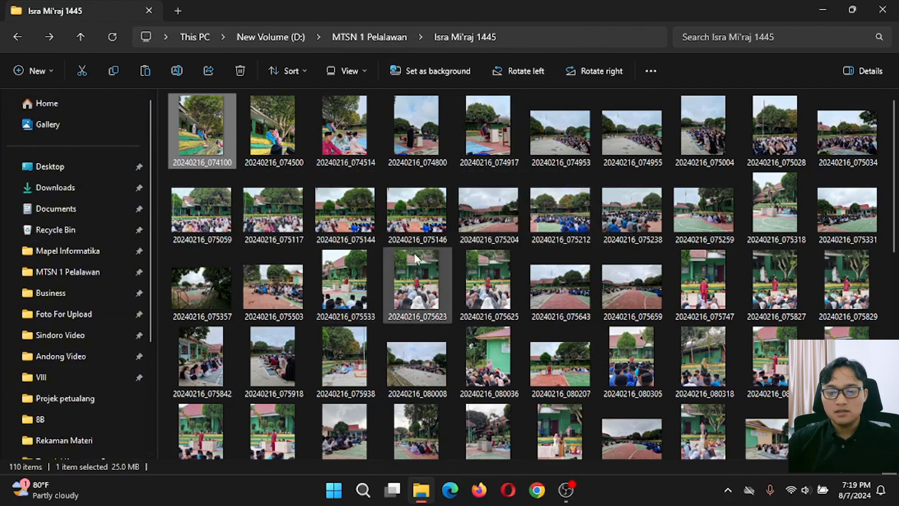
{"action": "scroll", "coordinate": [413, 252], "scroll_direction": "down", "scroll_amount": 5}
{"action": "scroll", "coordinate": [414, 252], "scroll_direction": "up", "scroll_amount": 5}
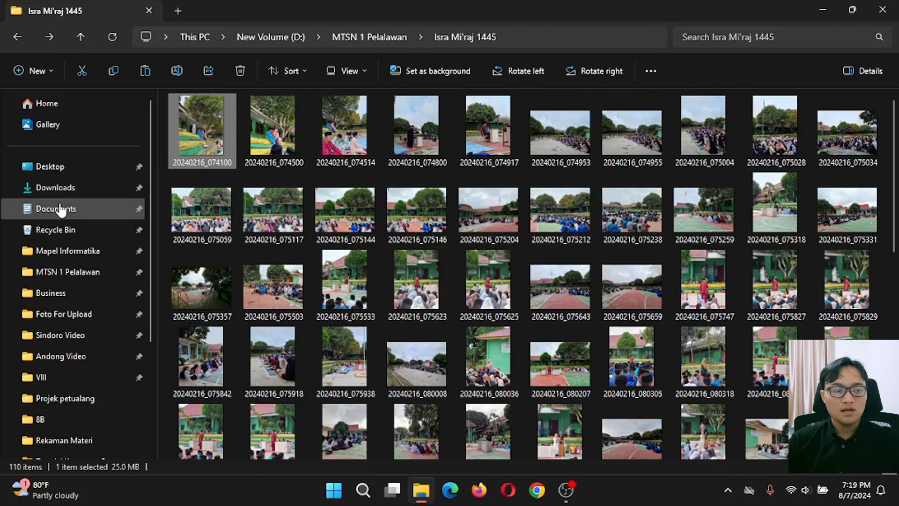
{"action": "scroll", "coordinate": [61, 209], "scroll_direction": "down", "scroll_amount": 3}
{"action": "scroll", "coordinate": [61, 210], "scroll_direction": "up", "scroll_amount": 3}
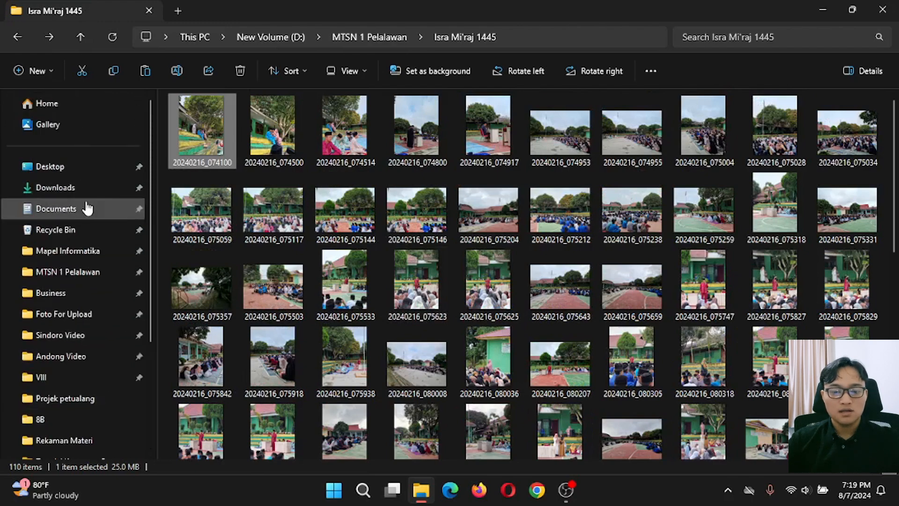
{"action": "scroll", "coordinate": [86, 206], "scroll_direction": "down", "scroll_amount": 3}
{"action": "scroll", "coordinate": [86, 209], "scroll_direction": "up", "scroll_amount": 3}
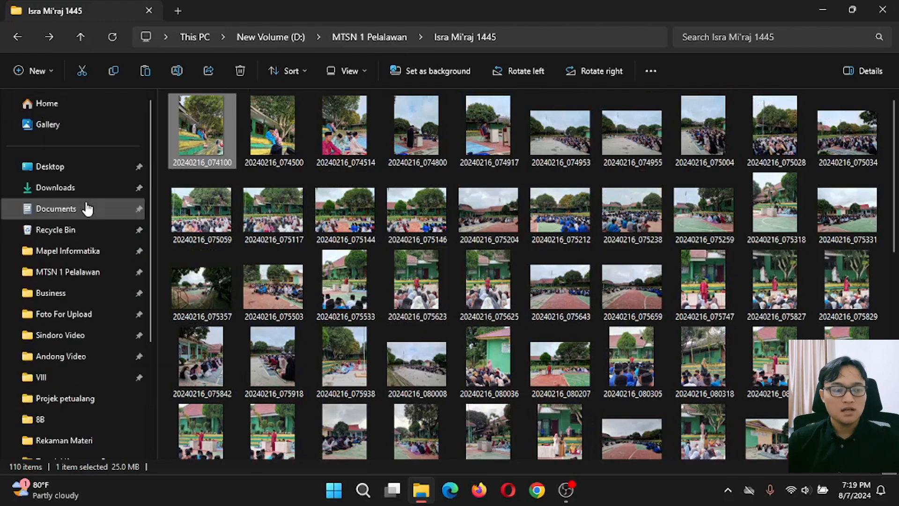
Step: Look through the pinned and recent folders in the navigation tree and open This PC
{"action": "scroll", "coordinate": [85, 217], "scroll_direction": "down", "scroll_amount": 3}
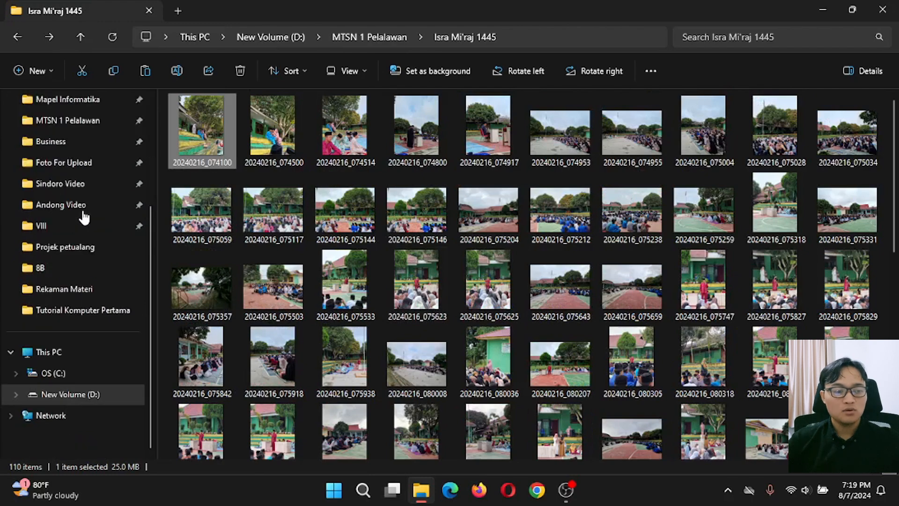
{"action": "scroll", "coordinate": [84, 217], "scroll_direction": "up", "scroll_amount": 3}
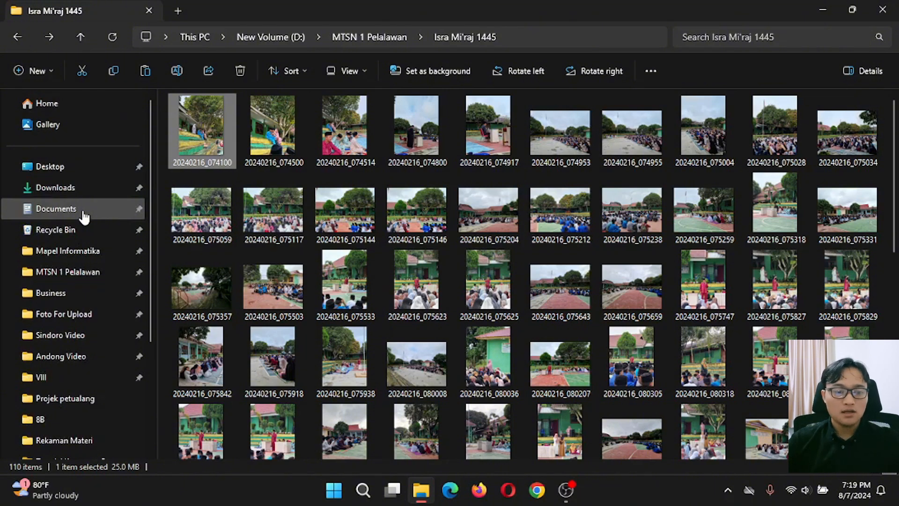
{"action": "scroll", "coordinate": [116, 321], "scroll_direction": "down", "scroll_amount": 3}
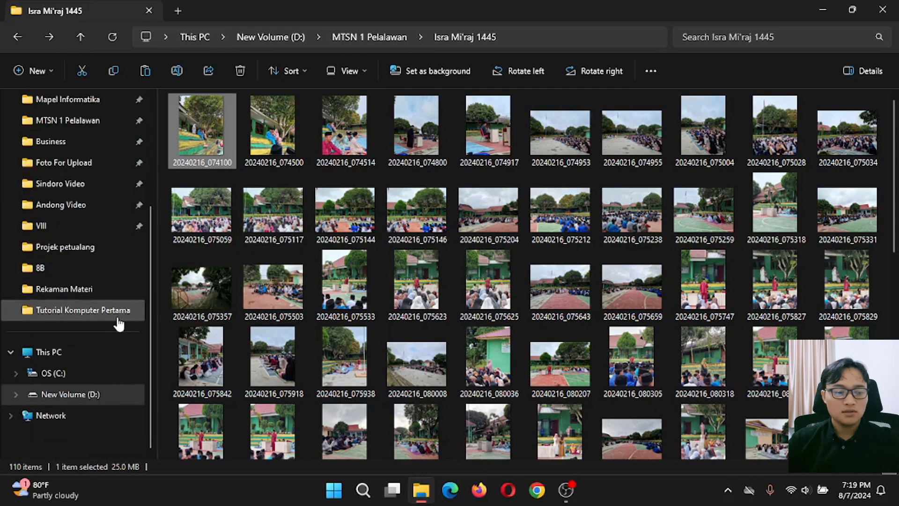
{"action": "left_click", "coordinate": [73, 355]}
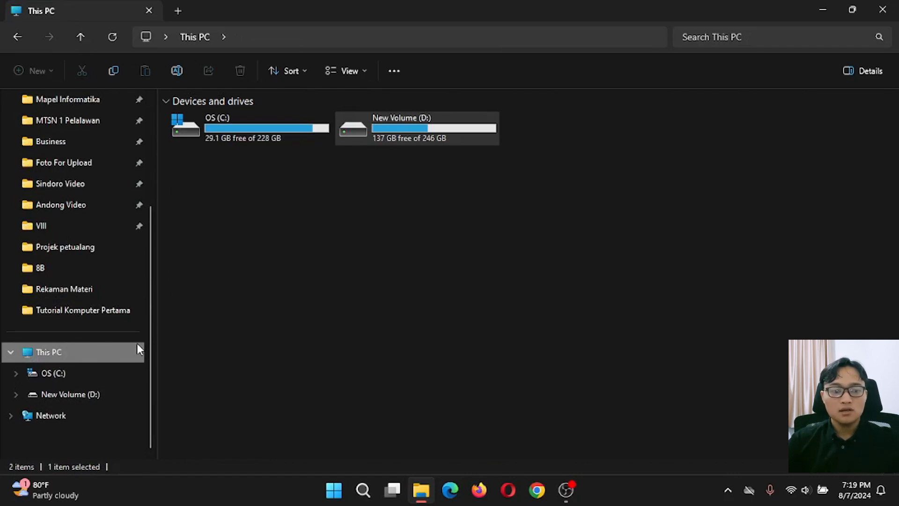
Step: Open New Volume (D:), view its Game and Dokumen Kuliah folders one after the other, and return to This PC
{"action": "double_click", "coordinate": [396, 139]}
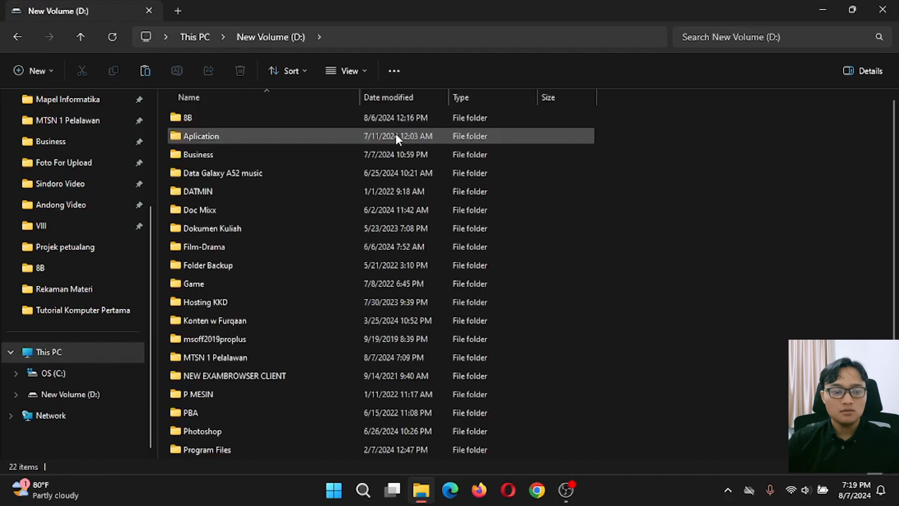
{"action": "double_click", "coordinate": [243, 279]}
{"action": "left_click", "coordinate": [16, 37]}
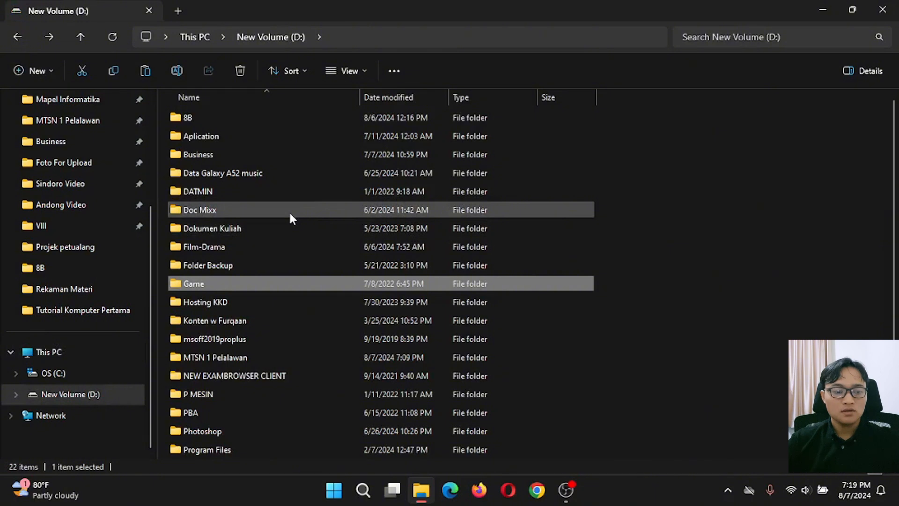
{"action": "double_click", "coordinate": [280, 228]}
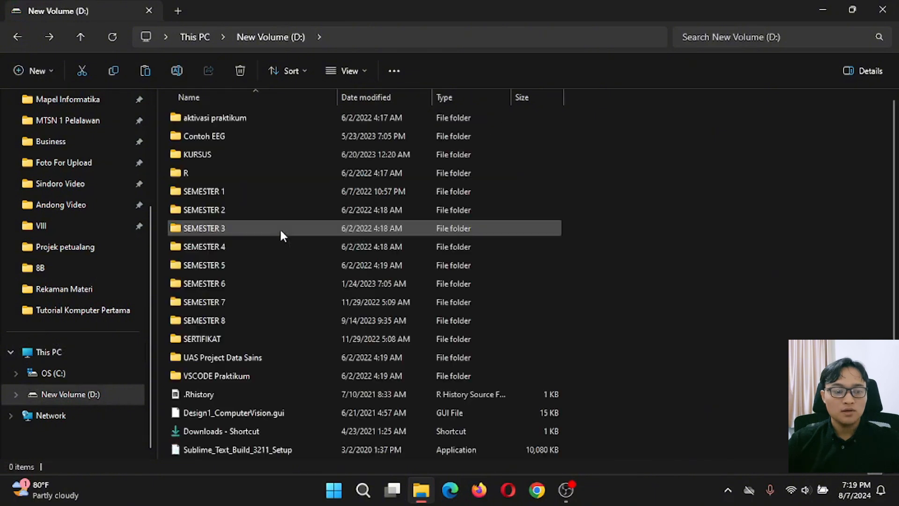
{"action": "left_click", "coordinate": [17, 38]}
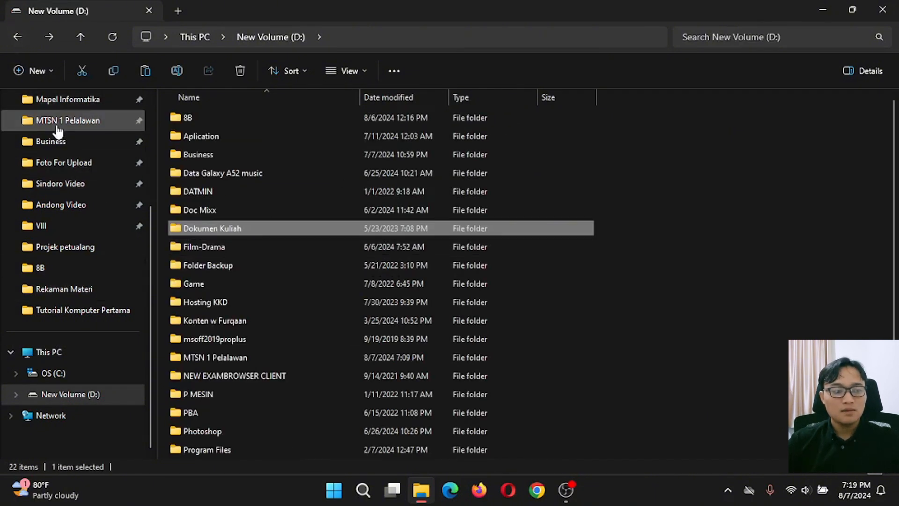
{"action": "left_click", "coordinate": [17, 38]}
{"action": "left_click", "coordinate": [312, 213]}
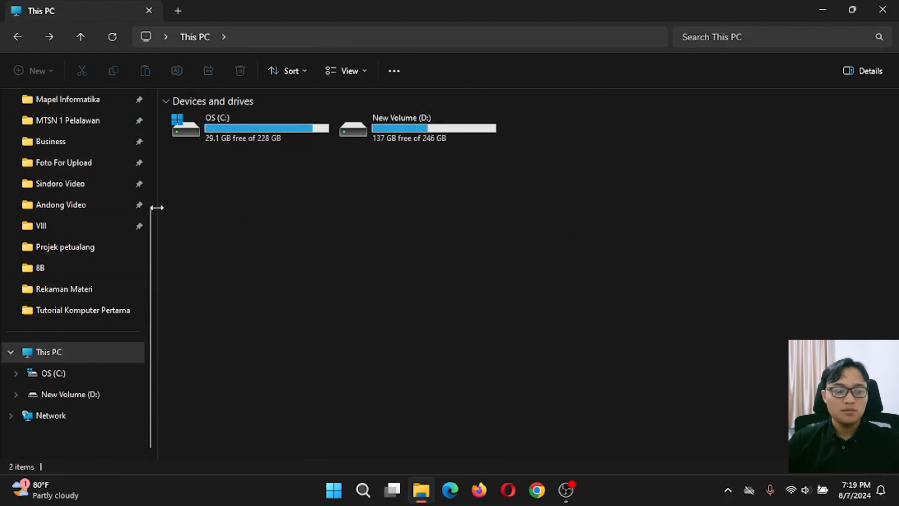
Step: Widen the navigation pane slightly, and collapse and re-expand This PC in the folder tree
{"action": "left_click_drag", "start_coordinate": [154, 206], "coordinate": [183, 237]}
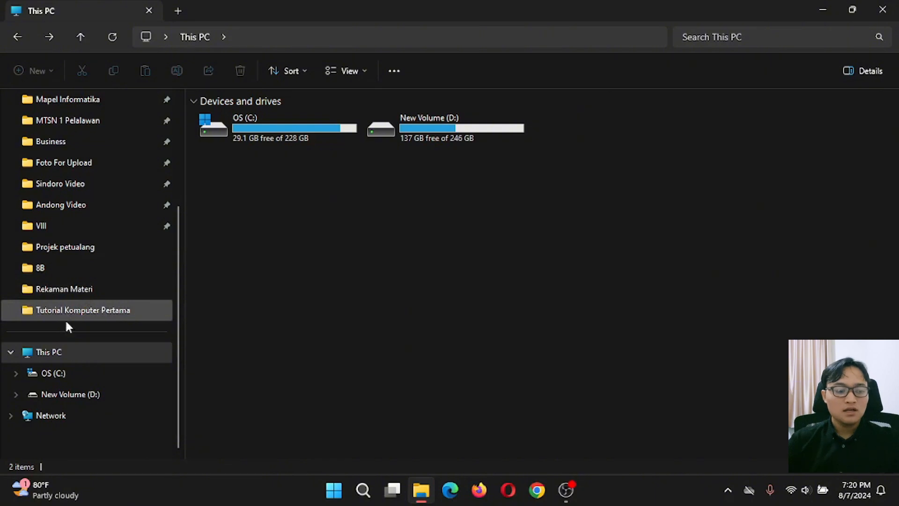
{"action": "left_click", "coordinate": [12, 355]}
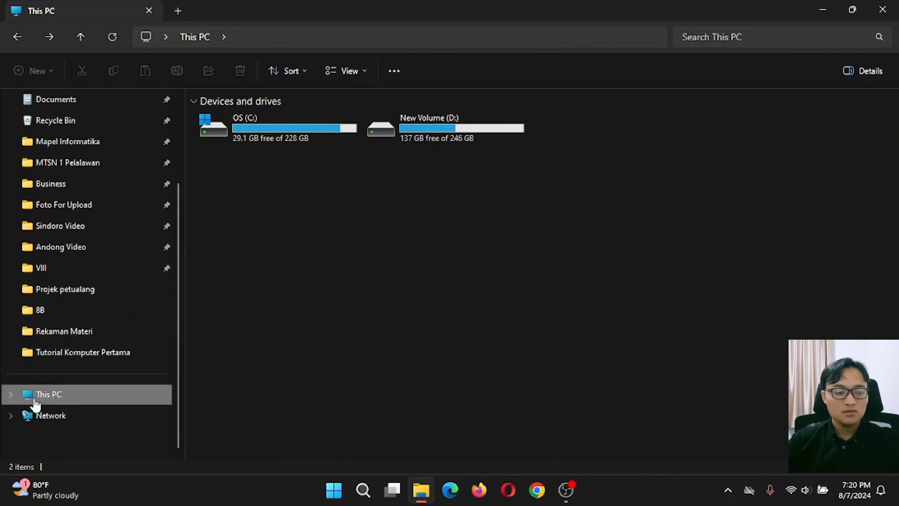
{"action": "scroll", "coordinate": [49, 389], "scroll_direction": "up", "scroll_amount": 2}
{"action": "scroll", "coordinate": [59, 367], "scroll_direction": "down", "scroll_amount": 2}
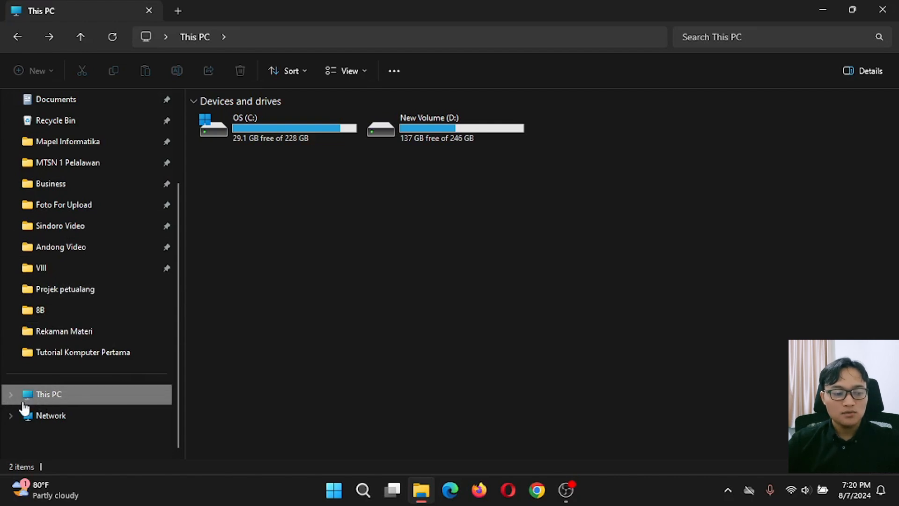
{"action": "left_click", "coordinate": [10, 394]}
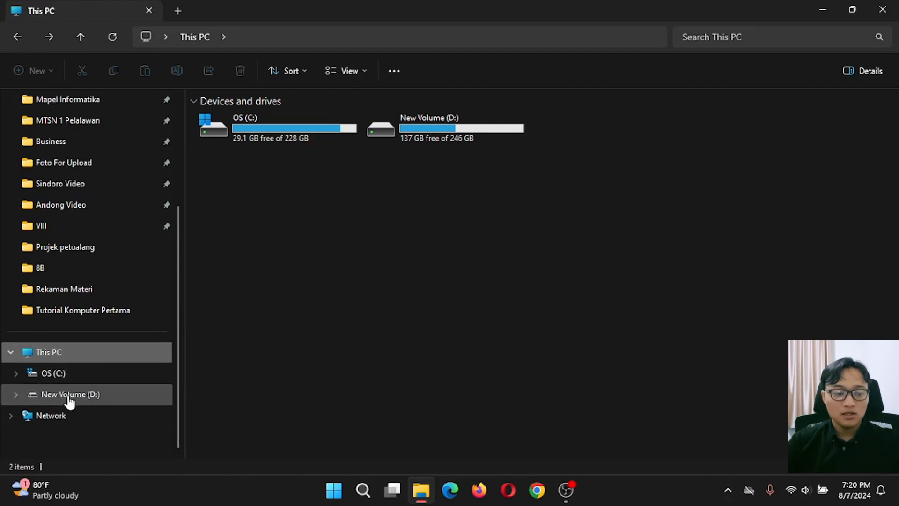
Step: Expand OS (C:) in the folder tree to view its folders, and collapse it again
{"action": "left_click", "coordinate": [16, 373]}
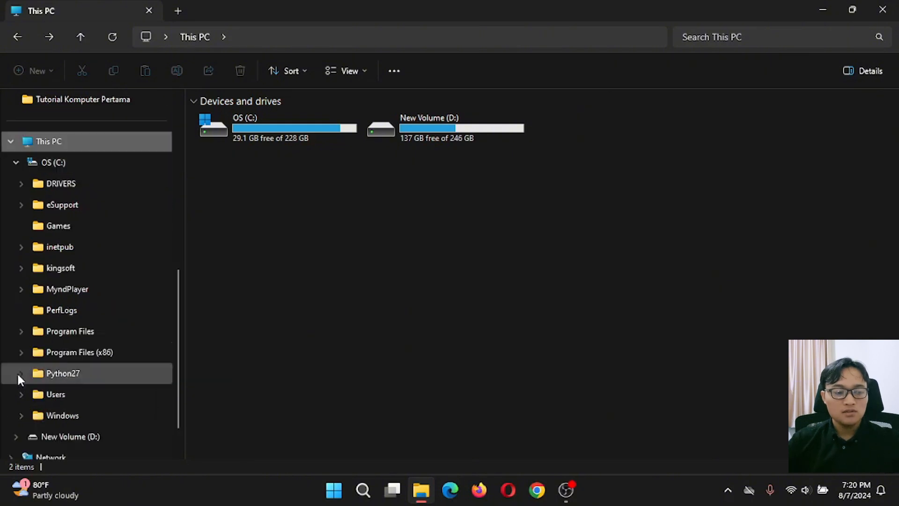
{"action": "scroll", "coordinate": [50, 197], "scroll_direction": "down", "scroll_amount": 1}
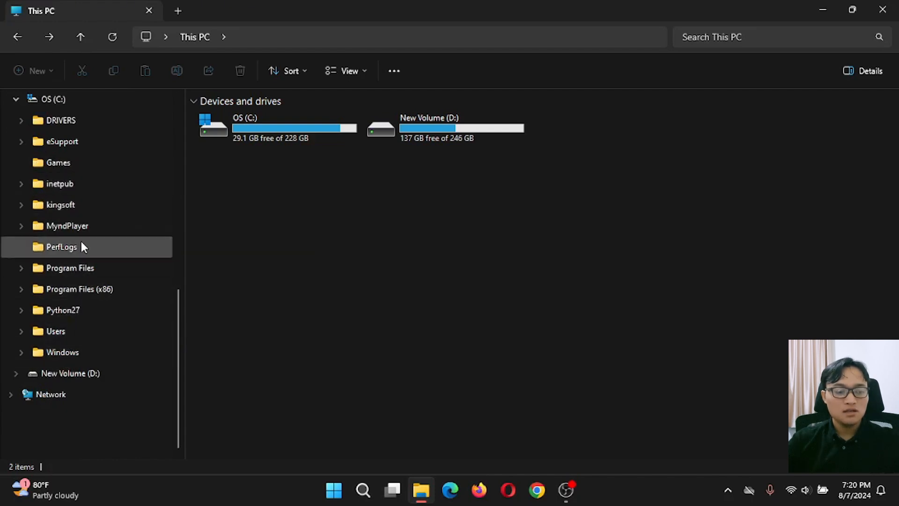
{"action": "scroll", "coordinate": [81, 240], "scroll_direction": "up", "scroll_amount": 1}
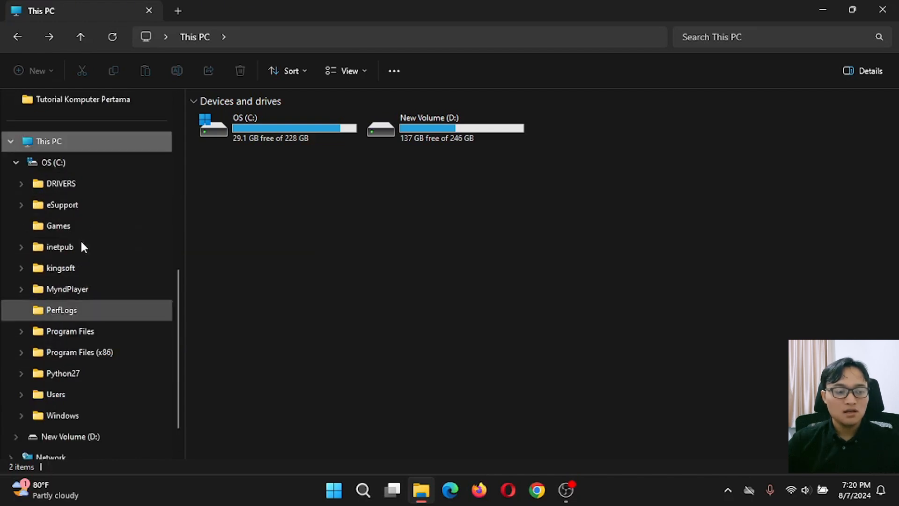
{"action": "left_click", "coordinate": [15, 162]}
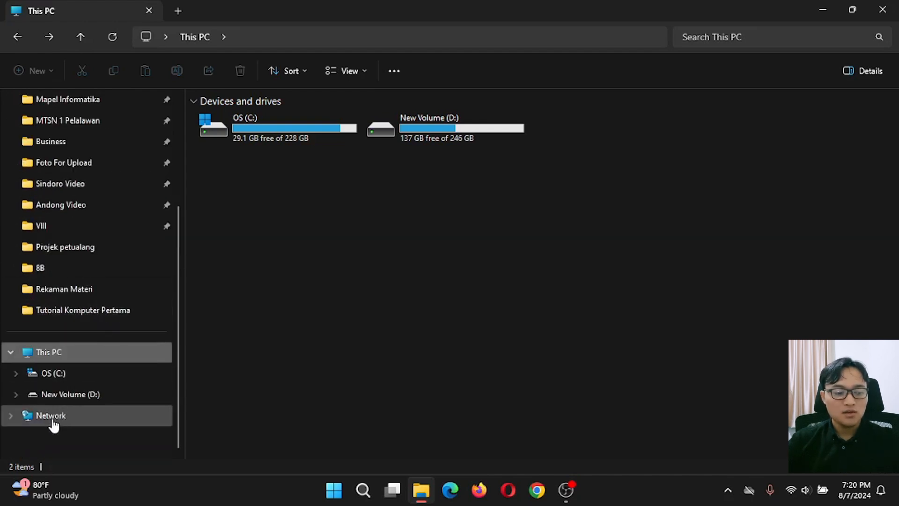
Step: Expand New Volume (D:) and MTSN 1 Pelalawan in the folder tree and open the Isra Mi'raj 1445 folder from there
{"action": "left_click", "coordinate": [15, 394]}
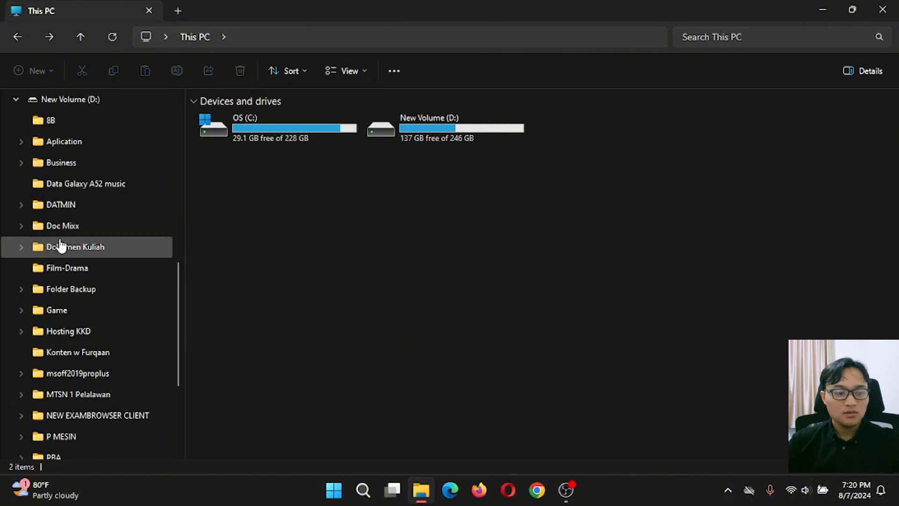
{"action": "scroll", "coordinate": [52, 250], "scroll_direction": "up", "scroll_amount": 1}
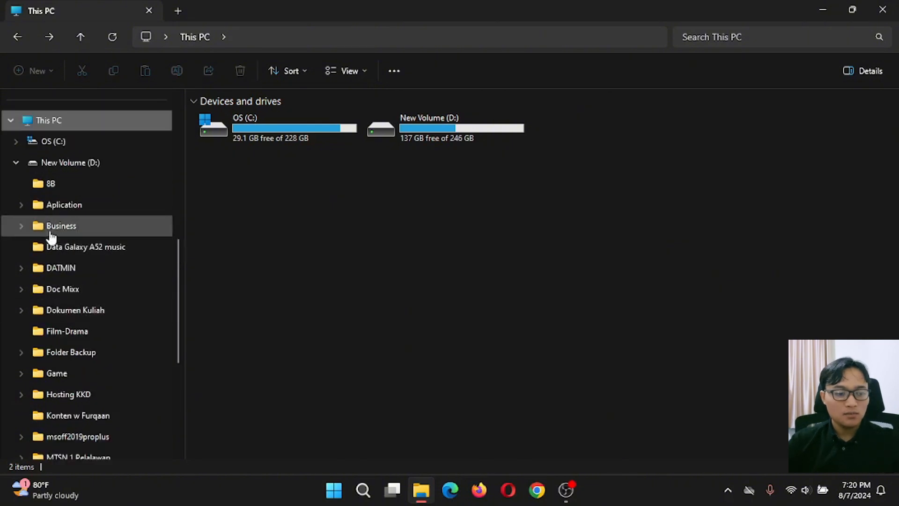
{"action": "scroll", "coordinate": [59, 227], "scroll_direction": "down", "scroll_amount": 2}
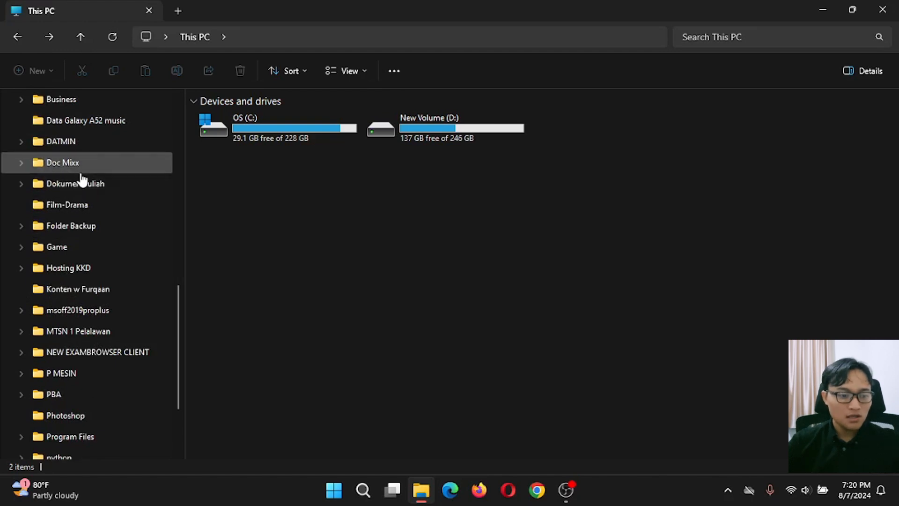
{"action": "left_click", "coordinate": [21, 331]}
{"action": "scroll", "coordinate": [70, 222], "scroll_direction": "down", "scroll_amount": 4}
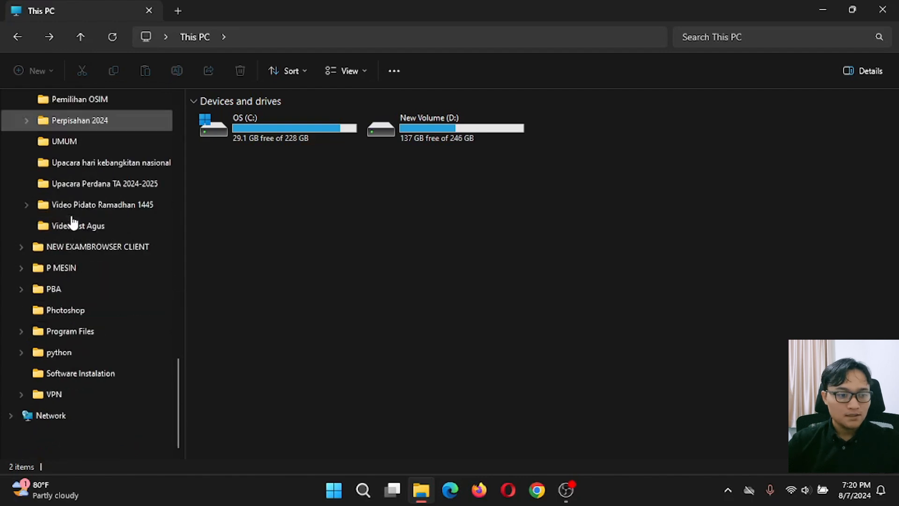
{"action": "scroll", "coordinate": [72, 222], "scroll_direction": "up", "scroll_amount": 2}
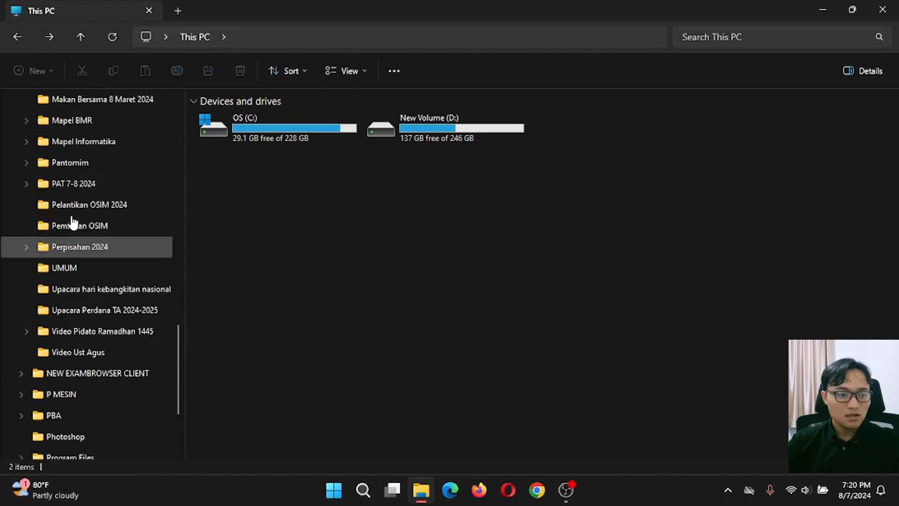
{"action": "scroll", "coordinate": [72, 222], "scroll_direction": "up", "scroll_amount": 2}
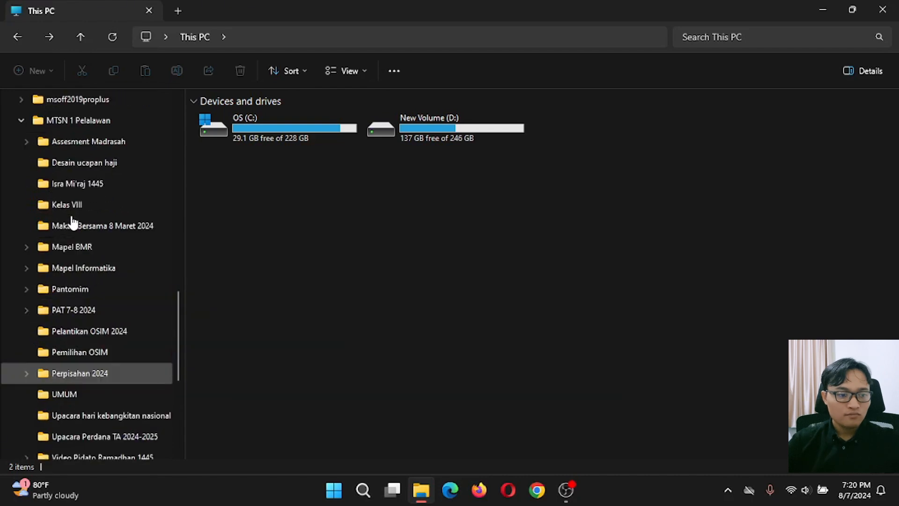
{"action": "left_click", "coordinate": [69, 184]}
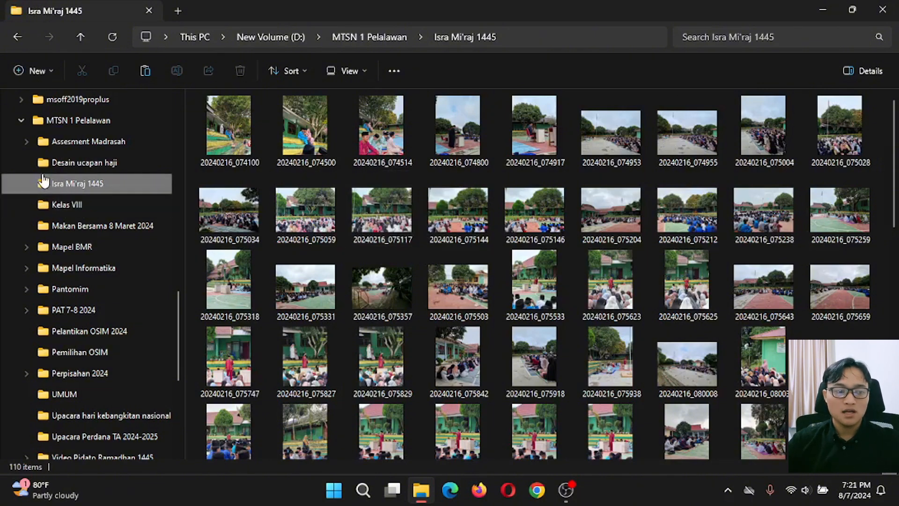
Step: Return to This PC, and collapse MTSN 1 Pelalawan, New Volume (D:) and This PC in the folder tree
{"action": "left_click", "coordinate": [19, 38]}
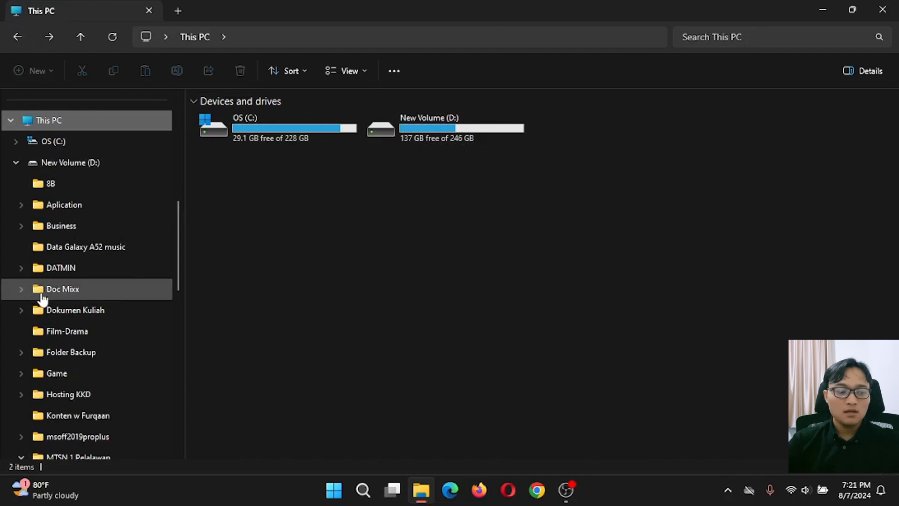
{"action": "scroll", "coordinate": [64, 287], "scroll_direction": "down", "scroll_amount": 1}
{"action": "scroll", "coordinate": [84, 276], "scroll_direction": "up", "scroll_amount": 1}
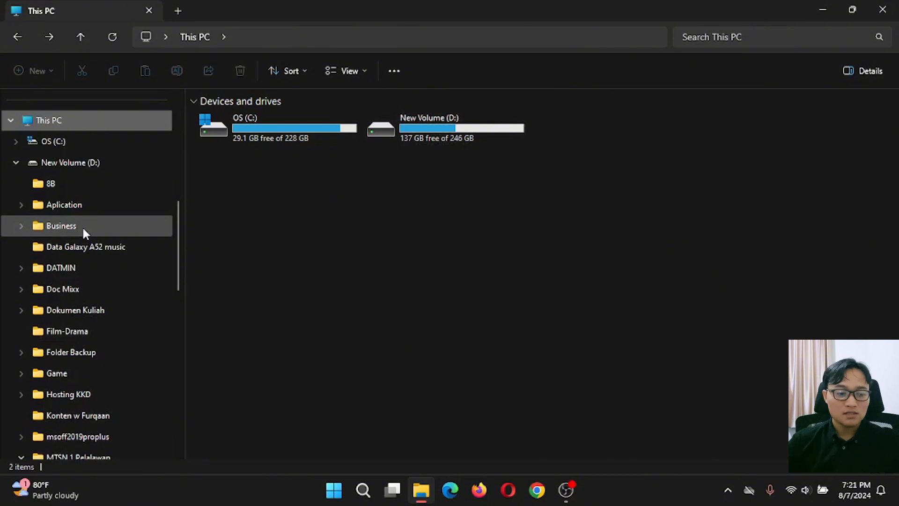
{"action": "scroll", "coordinate": [82, 234], "scroll_direction": "down", "scroll_amount": 1}
{"action": "scroll", "coordinate": [82, 284], "scroll_direction": "down", "scroll_amount": 2}
{"action": "scroll", "coordinate": [82, 284], "scroll_direction": "down", "scroll_amount": 1}
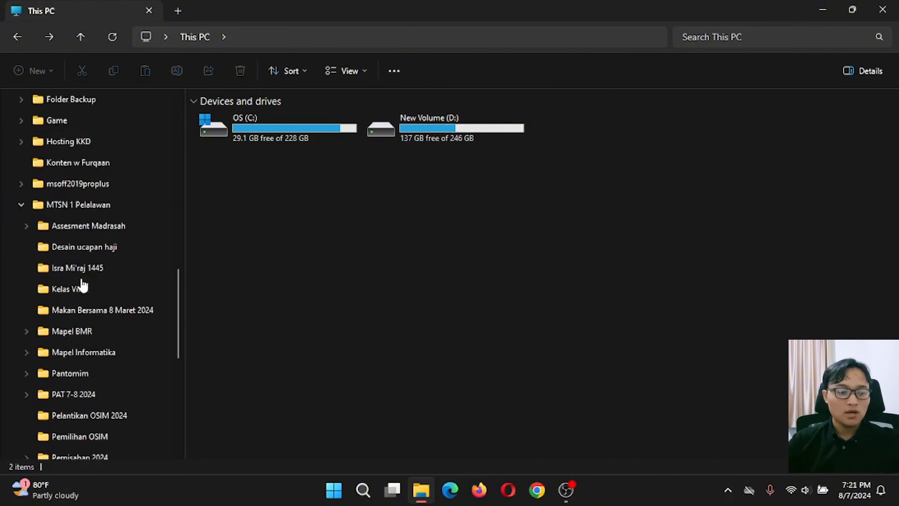
{"action": "scroll", "coordinate": [74, 290], "scroll_direction": "down", "scroll_amount": 1}
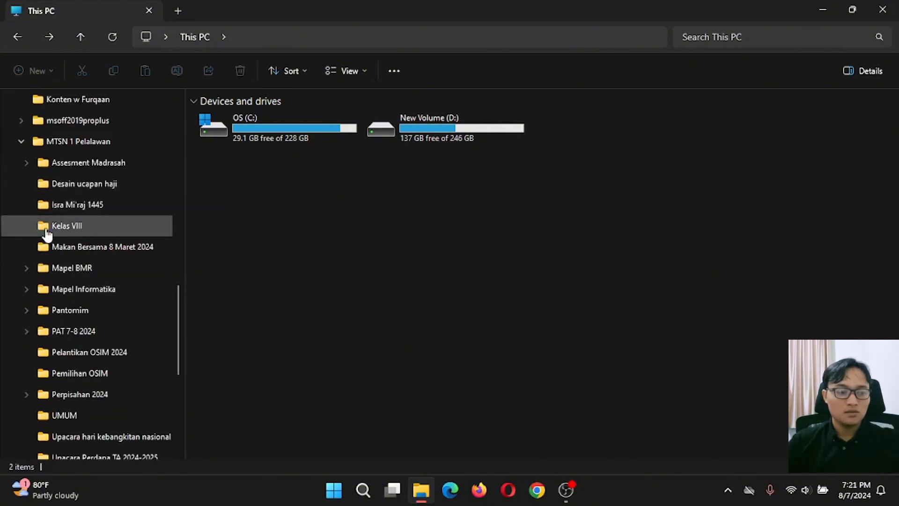
{"action": "left_click", "coordinate": [21, 141]}
{"action": "scroll", "coordinate": [29, 236], "scroll_direction": "up", "scroll_amount": 5}
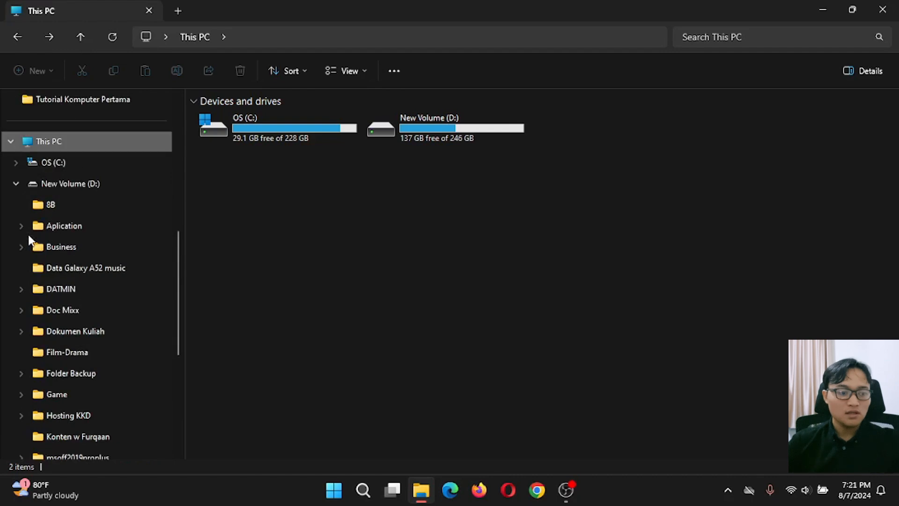
{"action": "left_click", "coordinate": [16, 184]}
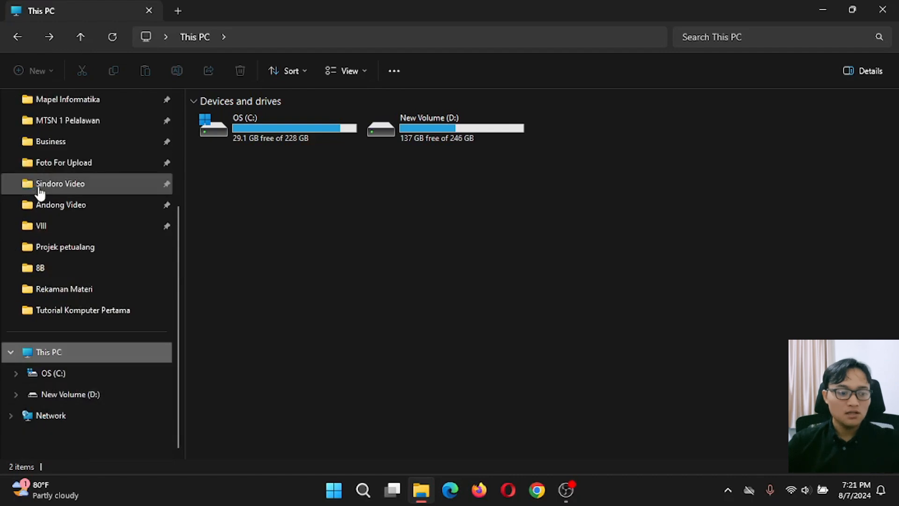
{"action": "left_click", "coordinate": [7, 354]}
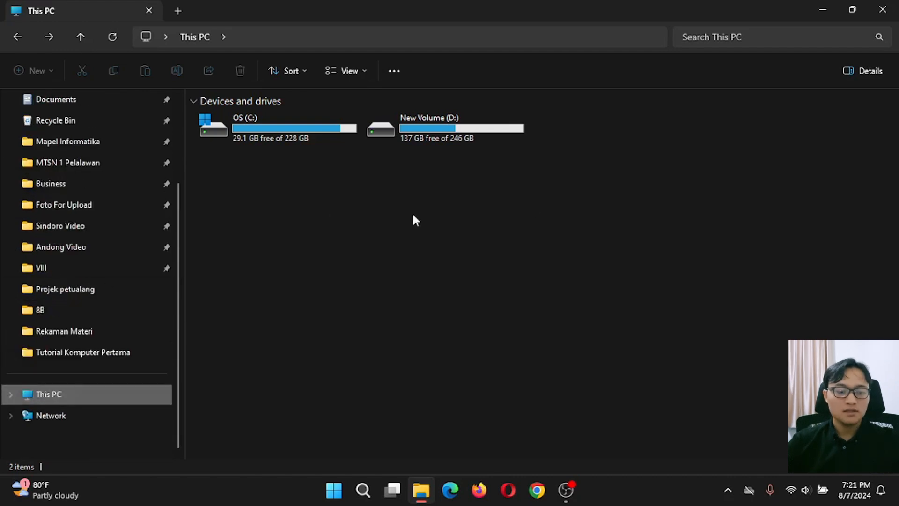
Step: Close the File Explorer window and refresh the desktop
{"action": "left_click", "coordinate": [883, 9]}
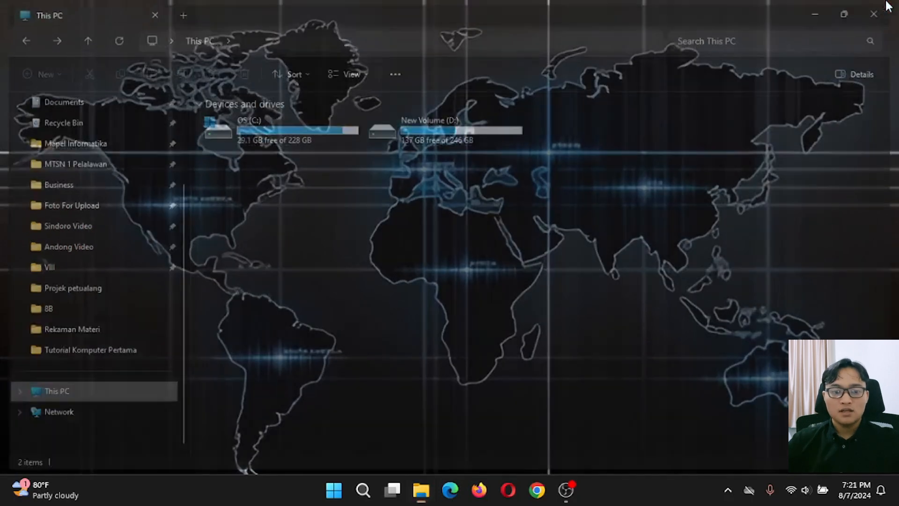
{"action": "right_click", "coordinate": [382, 136]}
{"action": "left_click", "coordinate": [449, 221]}
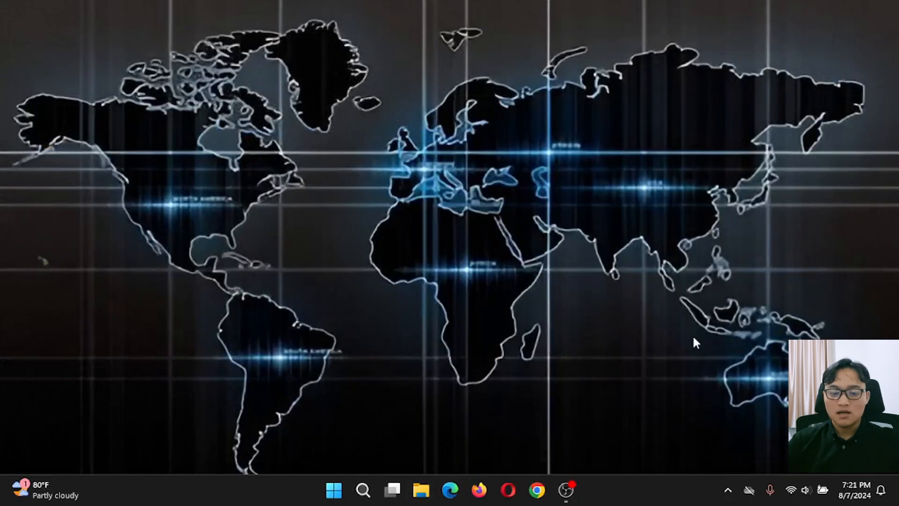
Step: Show and hide the hidden taskbar icons, and refresh the desktop once more
{"action": "left_click", "coordinate": [728, 489]}
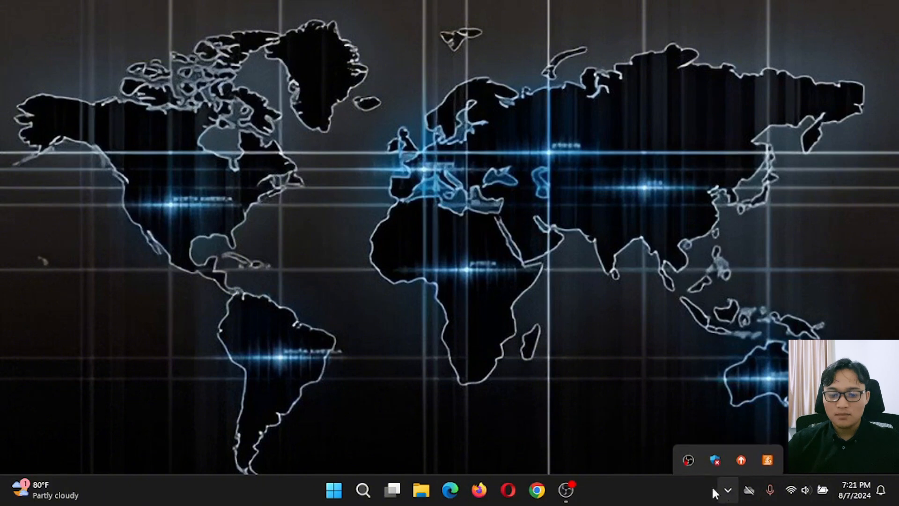
{"action": "left_click", "coordinate": [727, 489]}
{"action": "right_click", "coordinate": [399, 144]}
{"action": "left_click", "coordinate": [462, 231]}
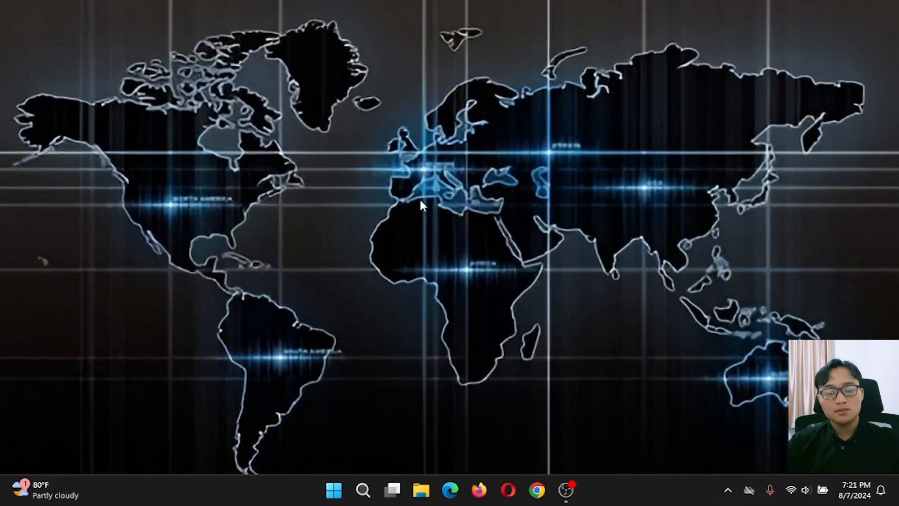